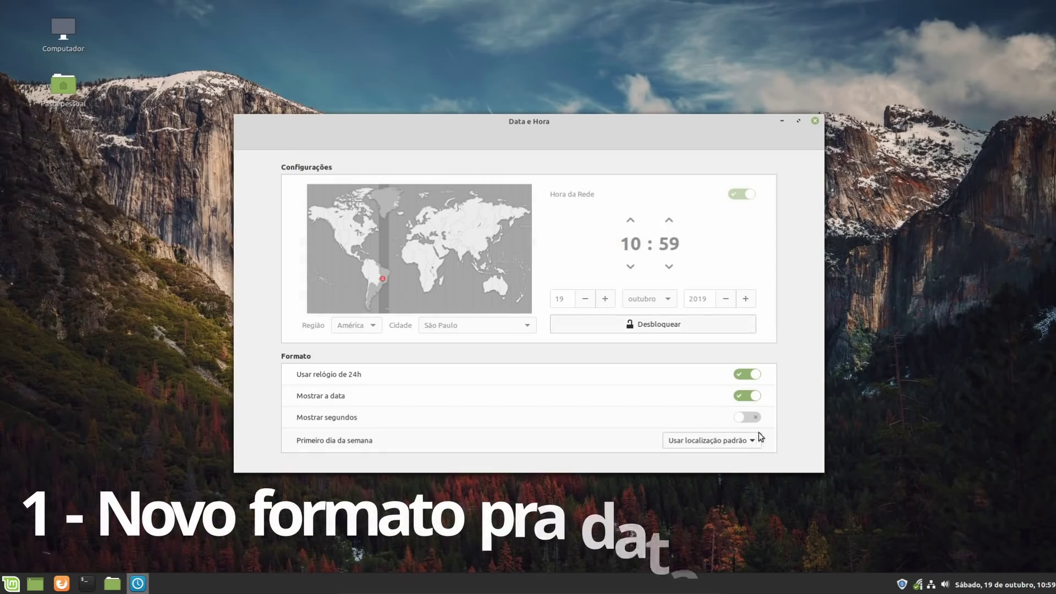
Step: Close the date and time settings and enable a custom date format in the panel calendar applet's configuration
left_click(815, 121)
right_click(1009, 586)
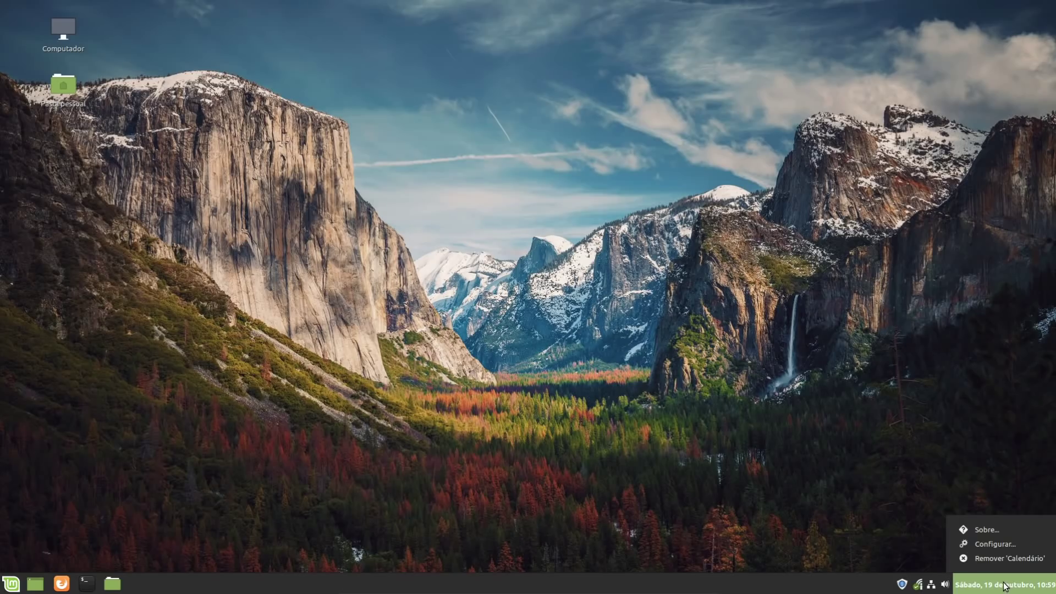
left_click(989, 540)
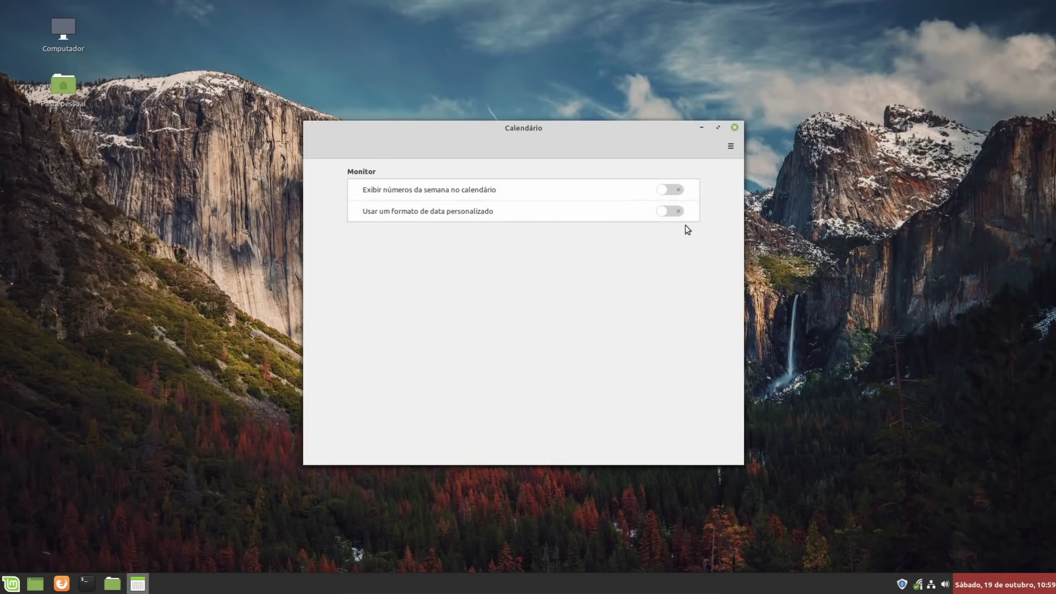
left_click(673, 211)
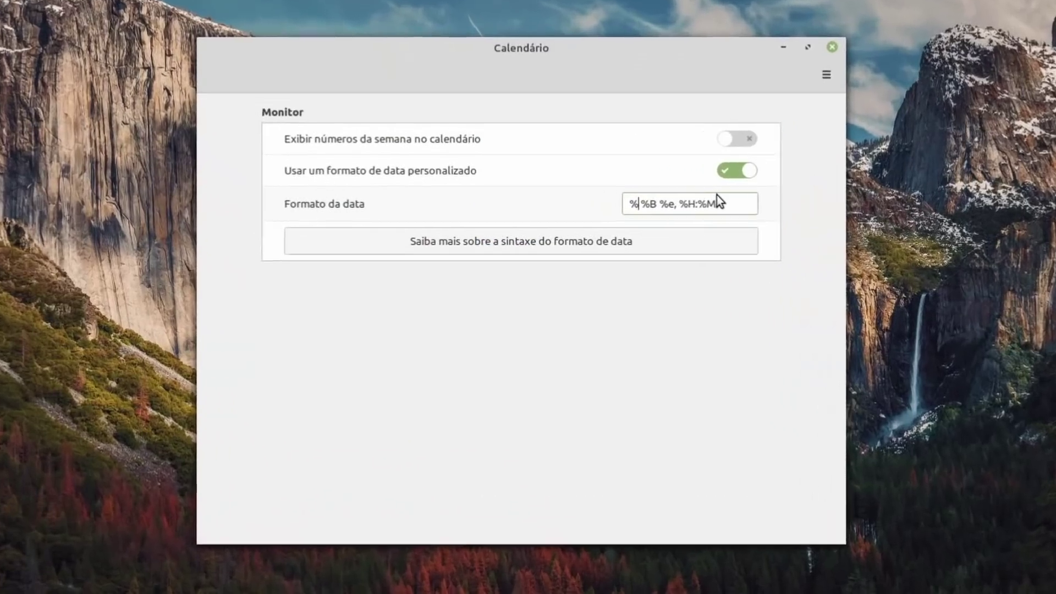
Step: Set the calendar applet's date format to "%a %b %e, %H:%M" and close its settings
type("a")
key("Right")
key("Right")
key("Right")
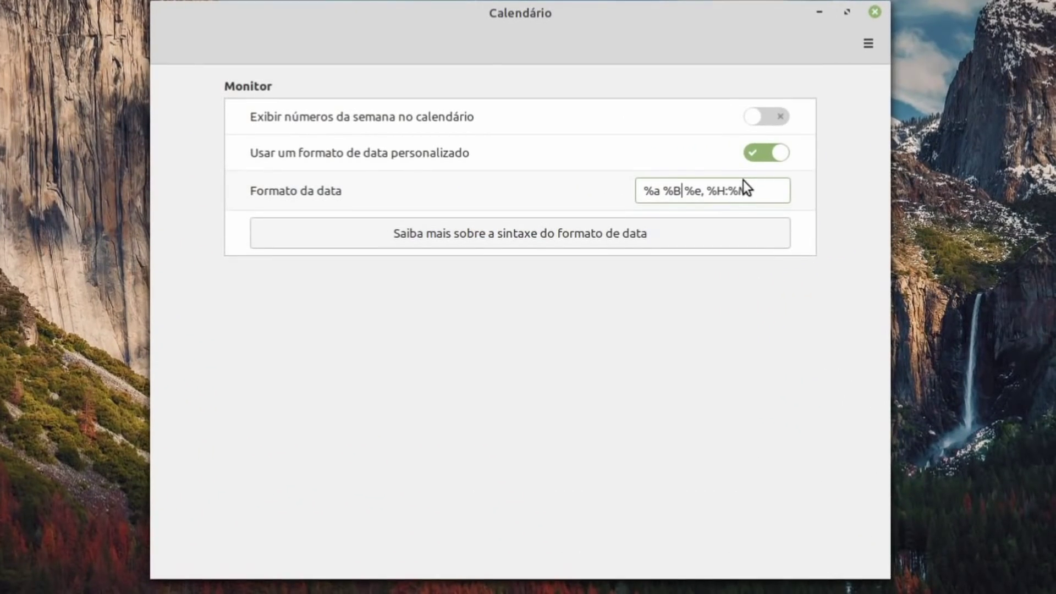
key("BackSpace")
type("b")
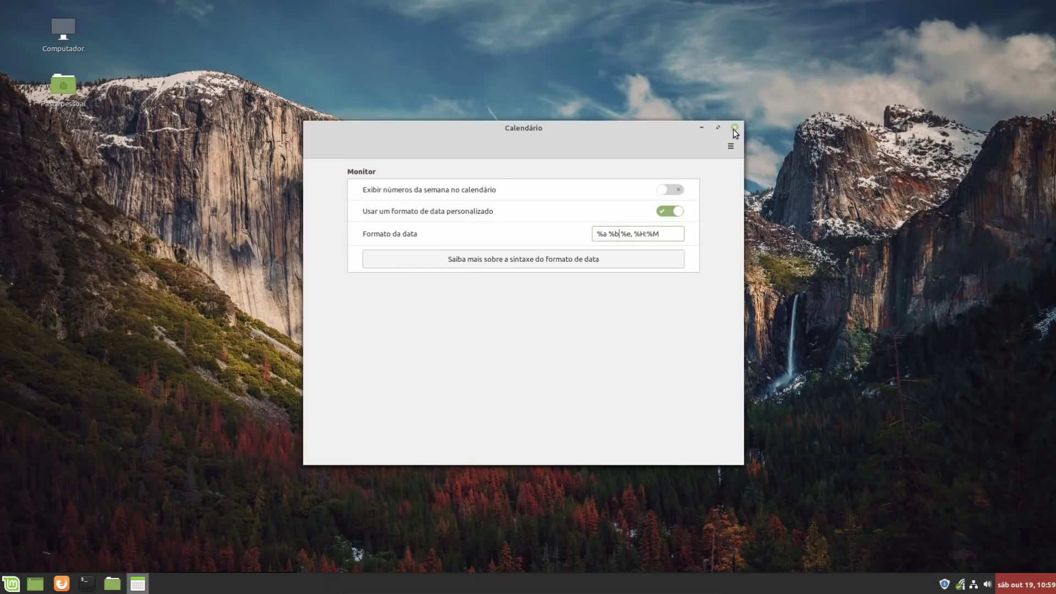
left_click(875, 11)
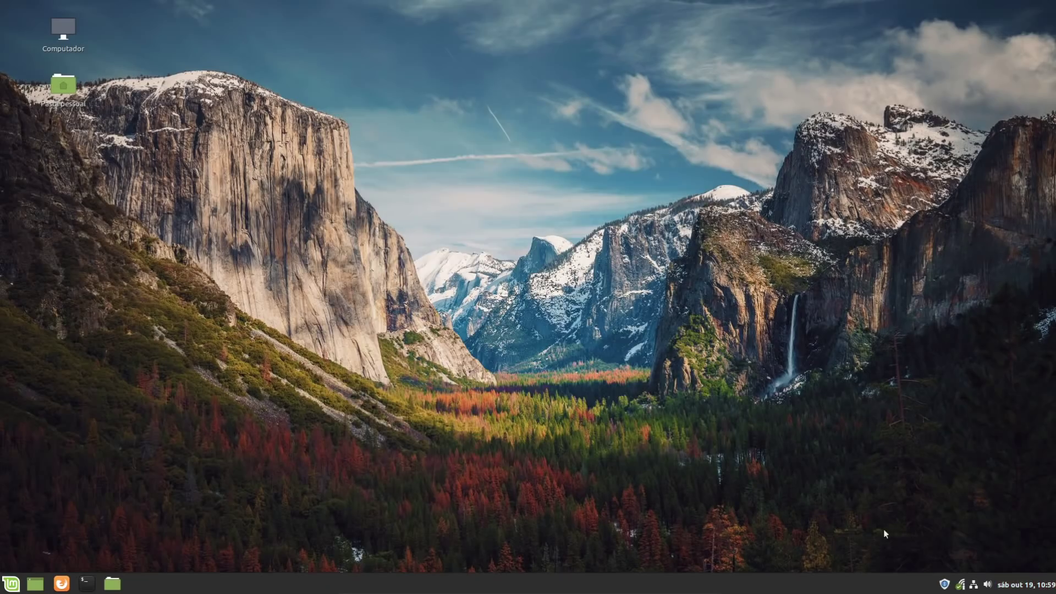
left_click(1026, 585)
left_click(1026, 585)
left_click(1026, 584)
left_click(1025, 585)
Step: Add "Programa de manipulação de imagem do GNU" from the Gráficos category to the application menu's favorites
left_click(11, 583)
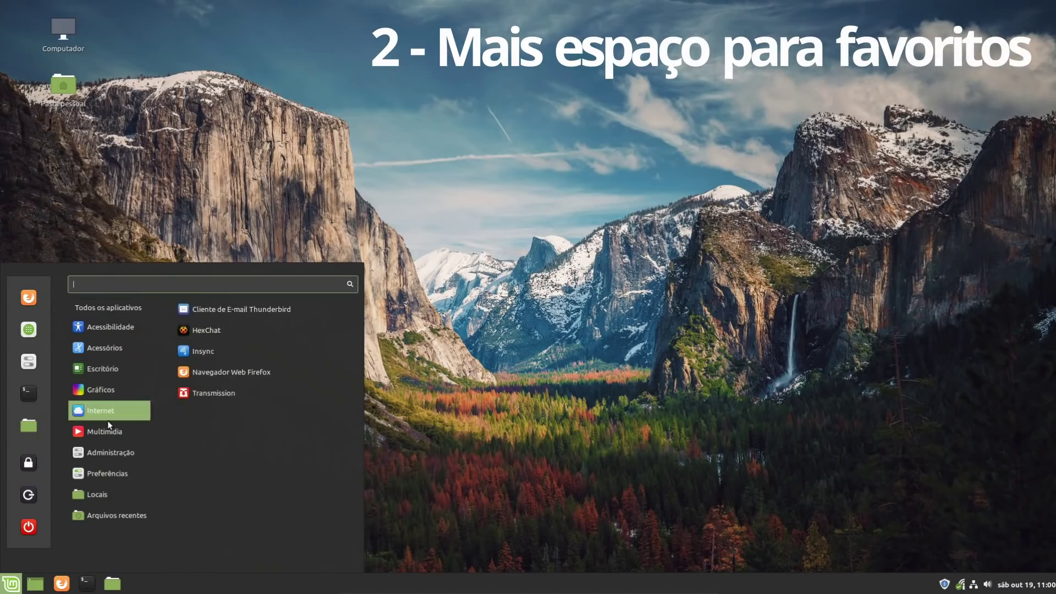
mouse_move(114, 384)
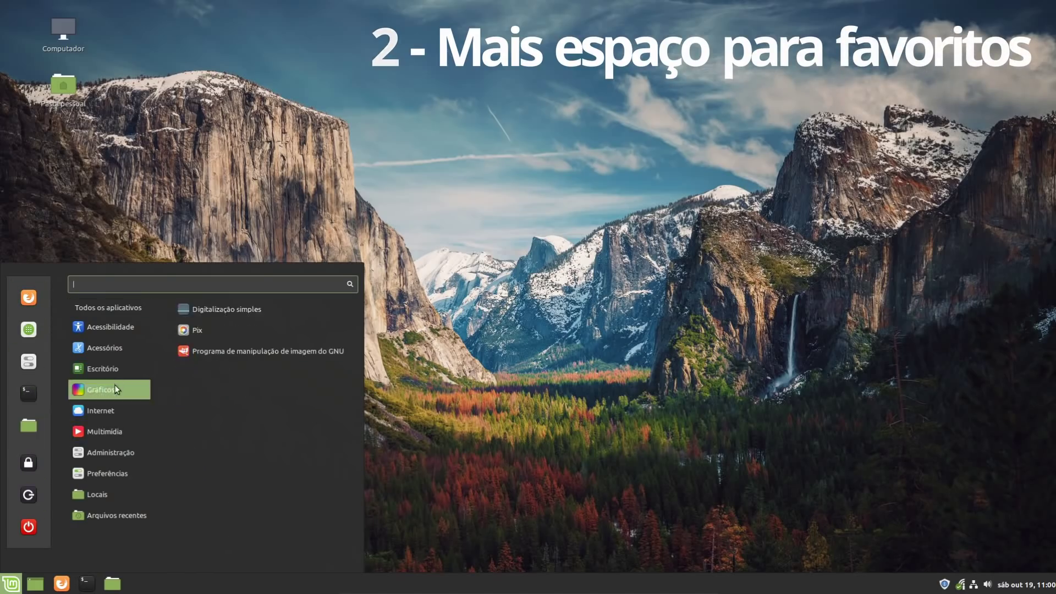
right_click(231, 350)
left_click(280, 397)
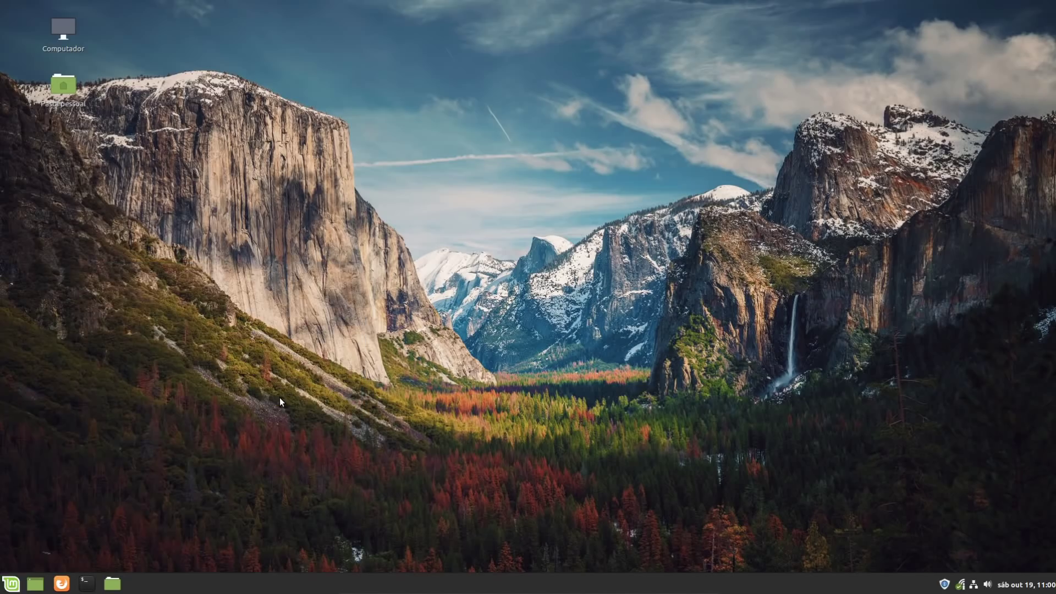
Step: Set the minimum height of the application menu's favorites section to 500 px and check the enlarged menu
left_click(10, 584)
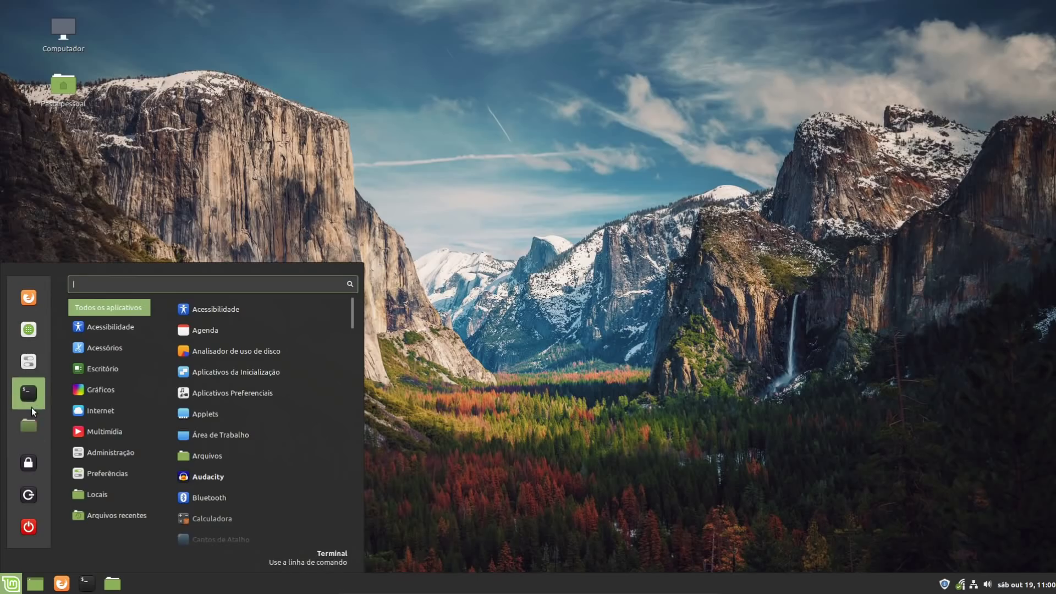
right_click(14, 586)
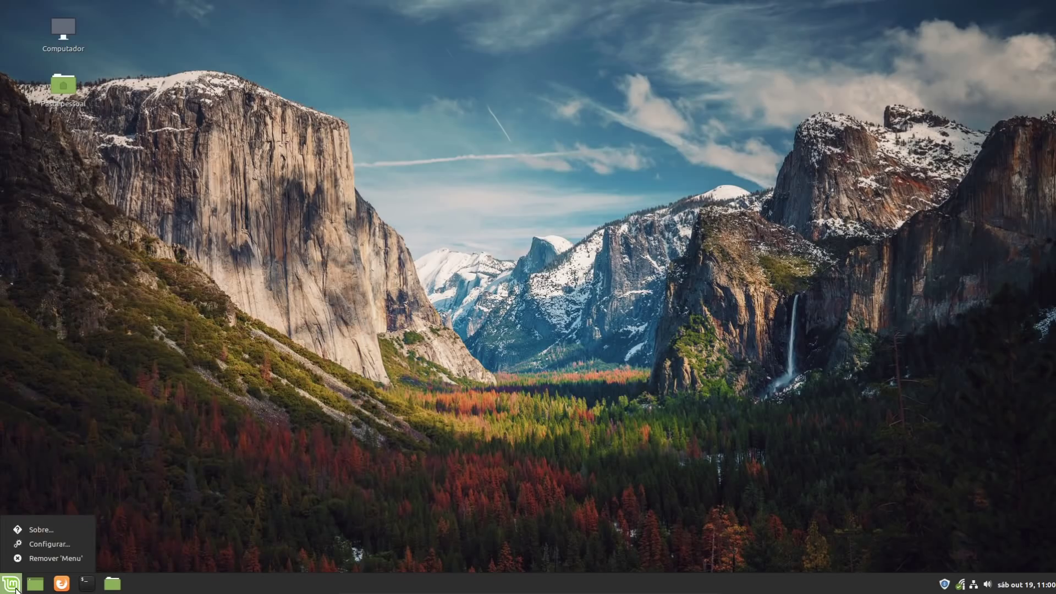
left_click(47, 545)
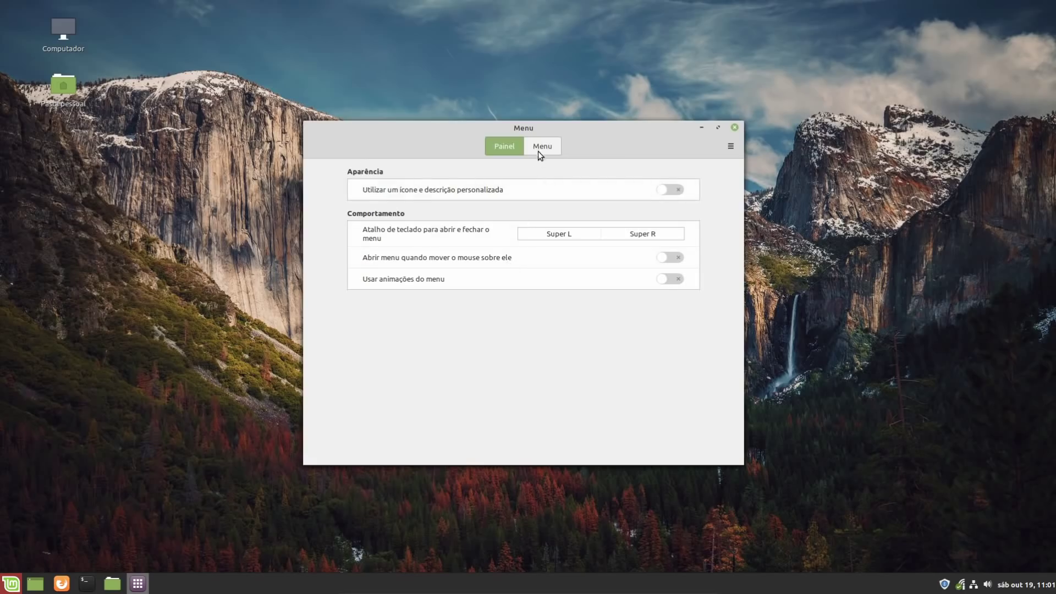
left_click(540, 147)
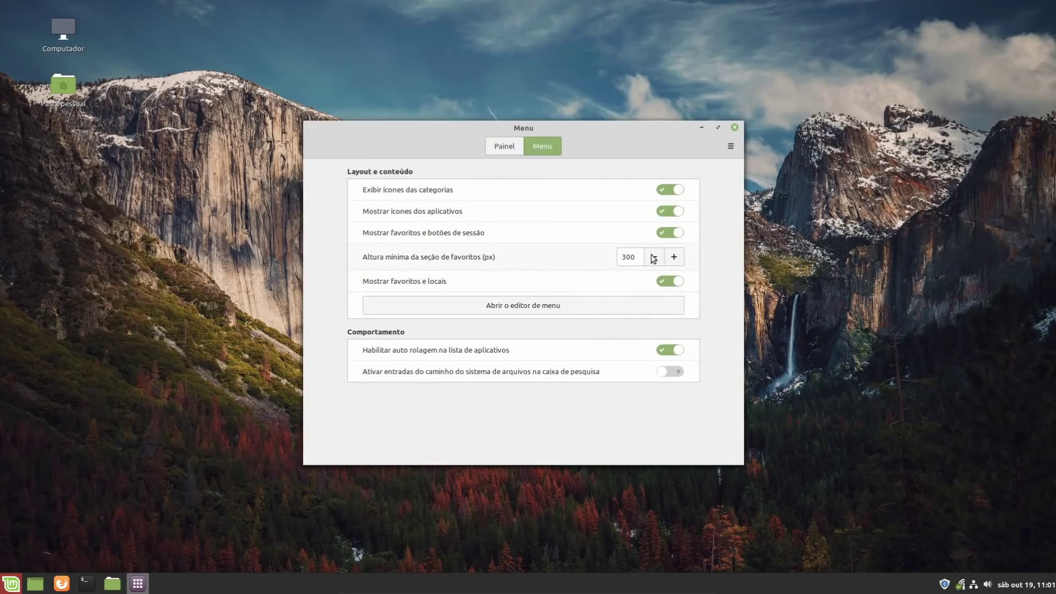
left_click(674, 257)
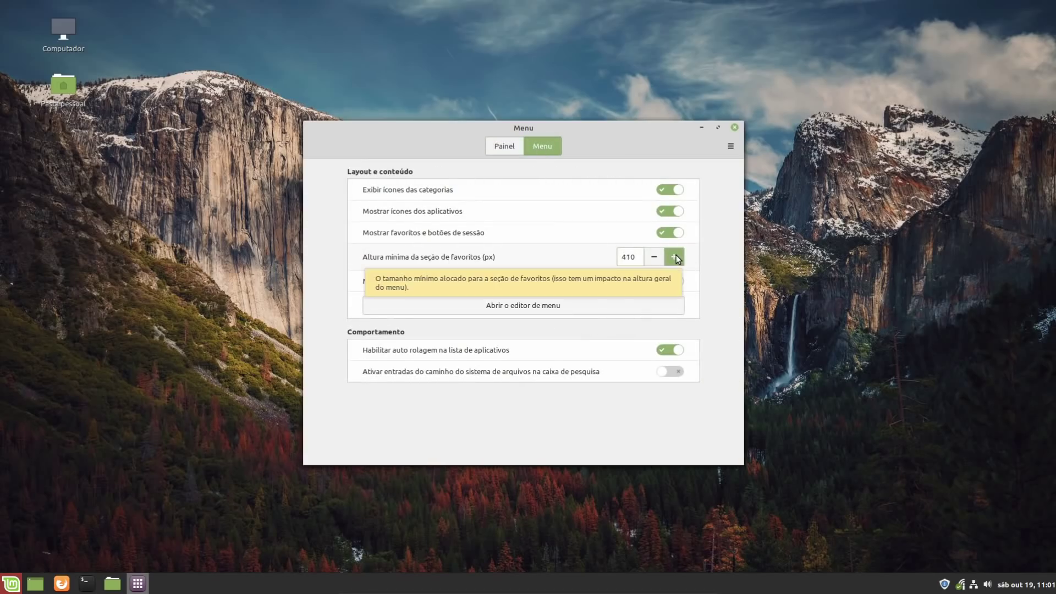
left_click(654, 257)
left_click(654, 257)
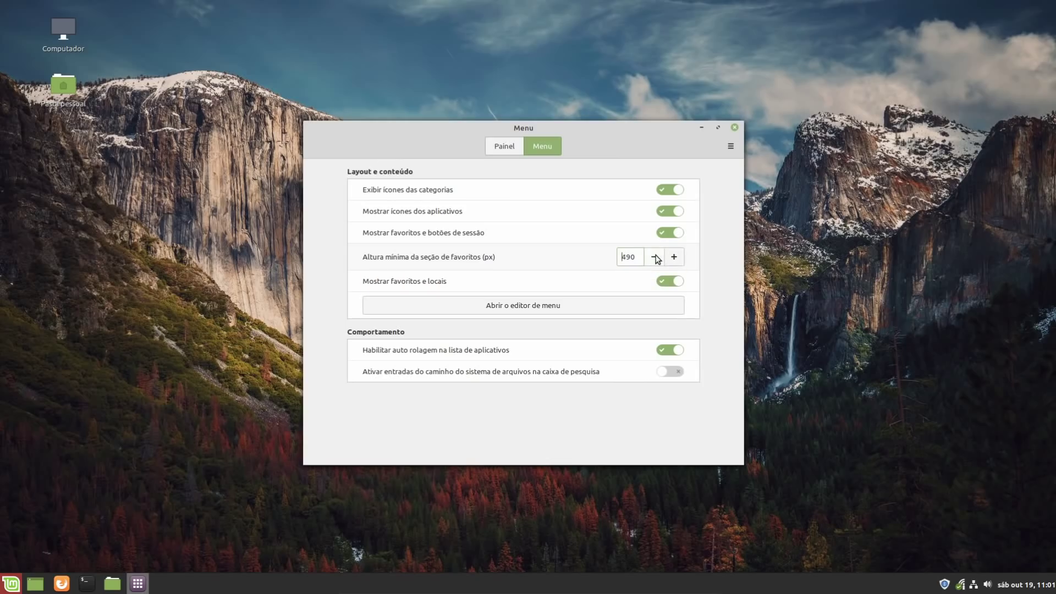
left_click(11, 583)
left_click(7, 586)
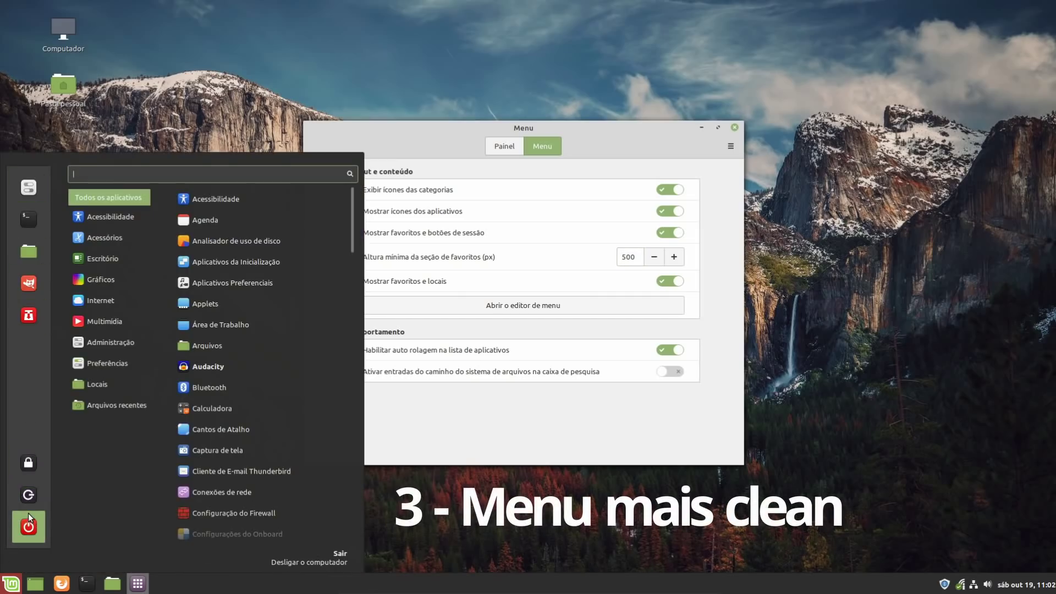
left_click(670, 249)
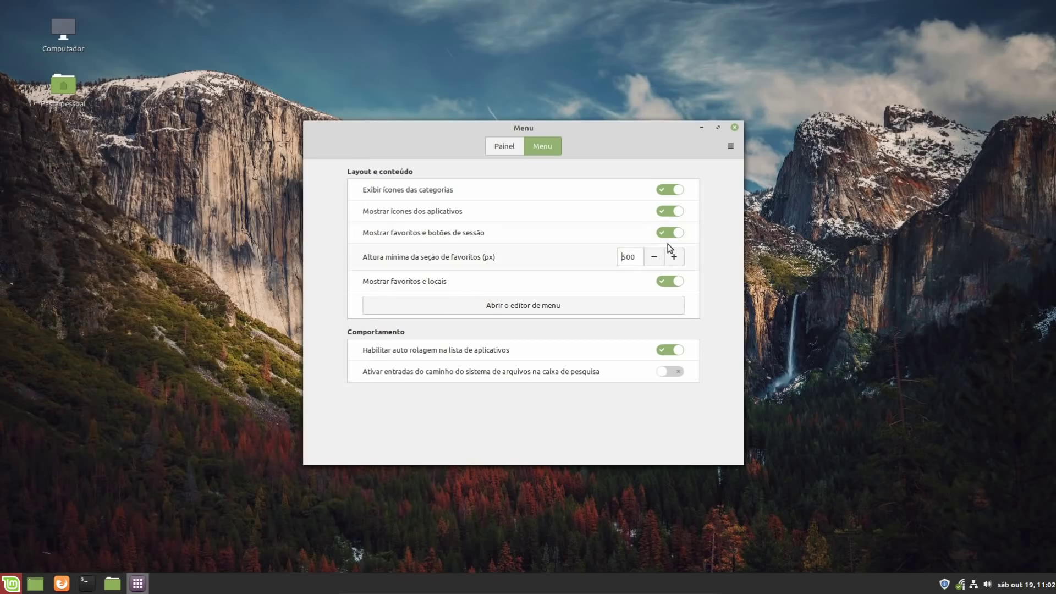
Step: Disable the favorites and session buttons in the application menu, check the menu, and close its settings
left_click(673, 233)
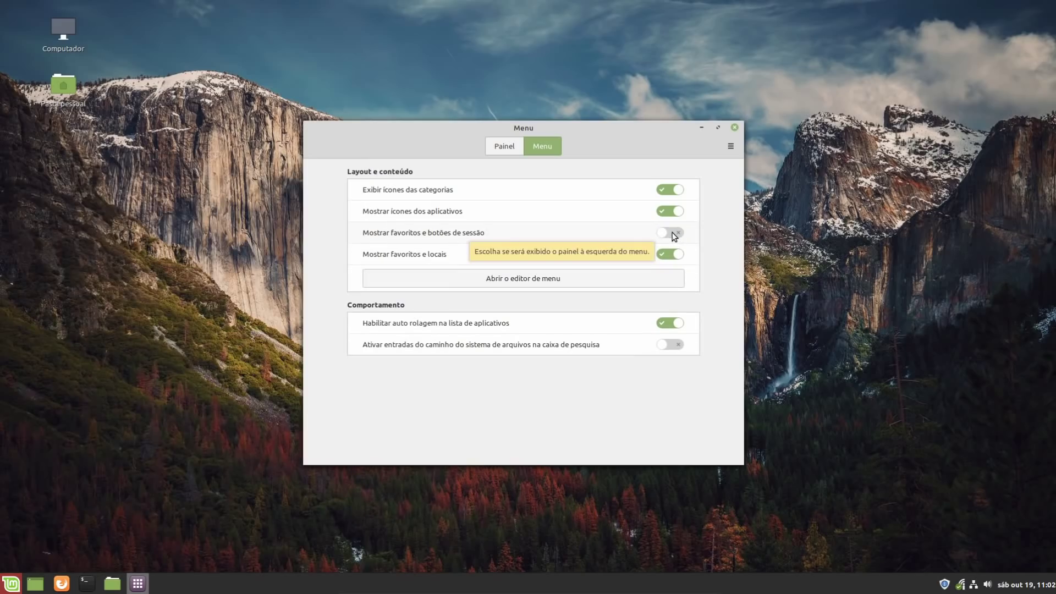
left_click(11, 583)
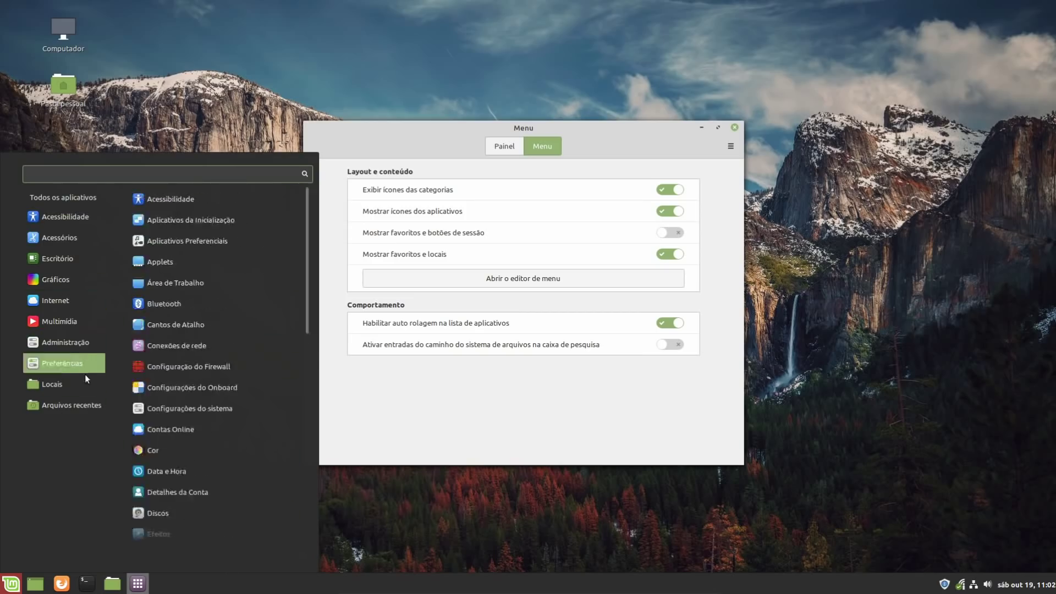
left_click(11, 582)
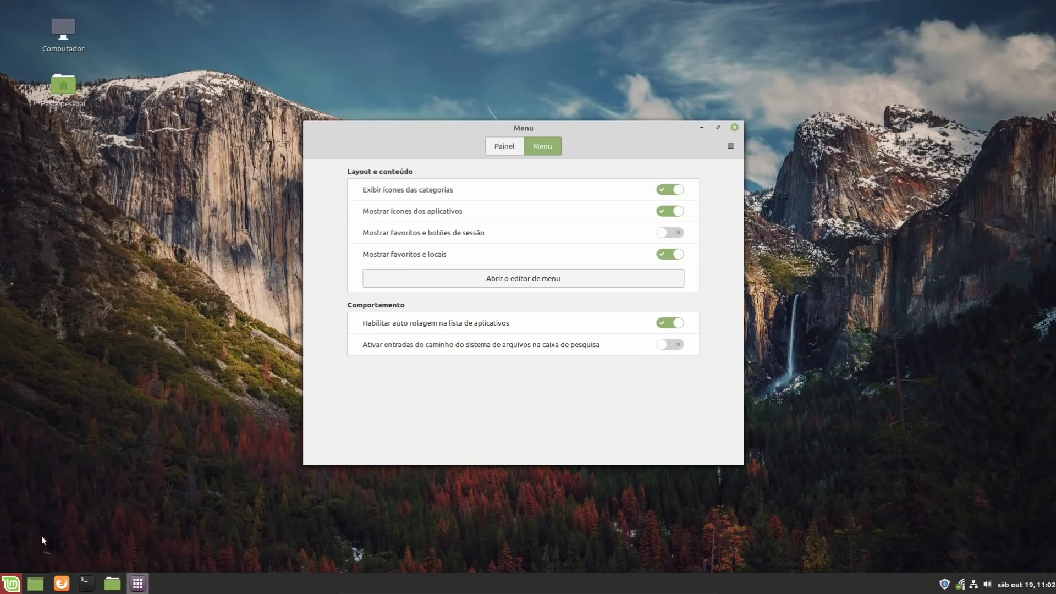
left_click(735, 128)
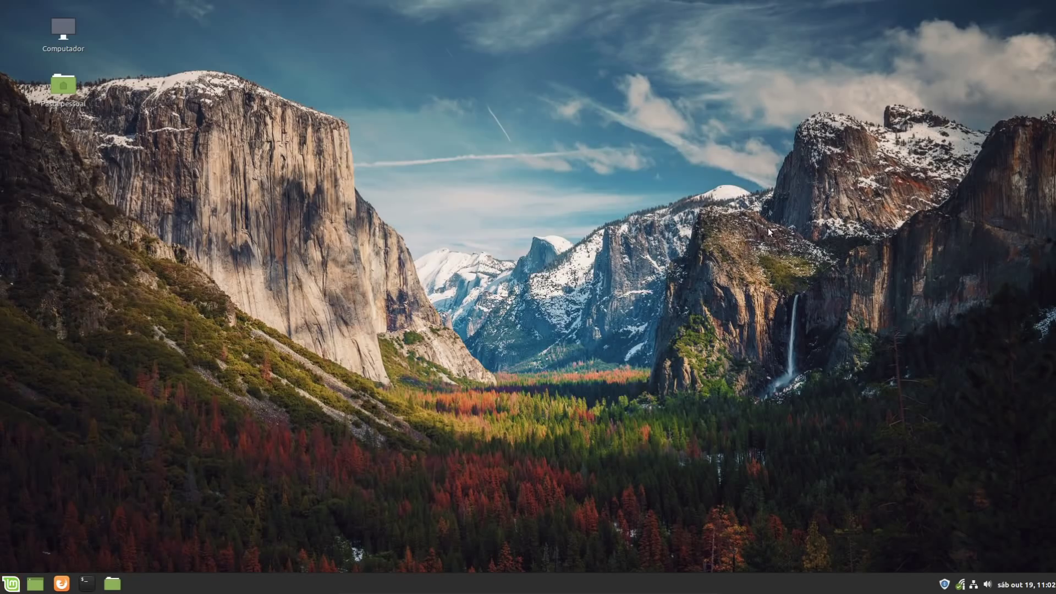
Step: Find "Applet Usuário" by searching the applets for "us", add it to the panel, and try it out
right_click(818, 587)
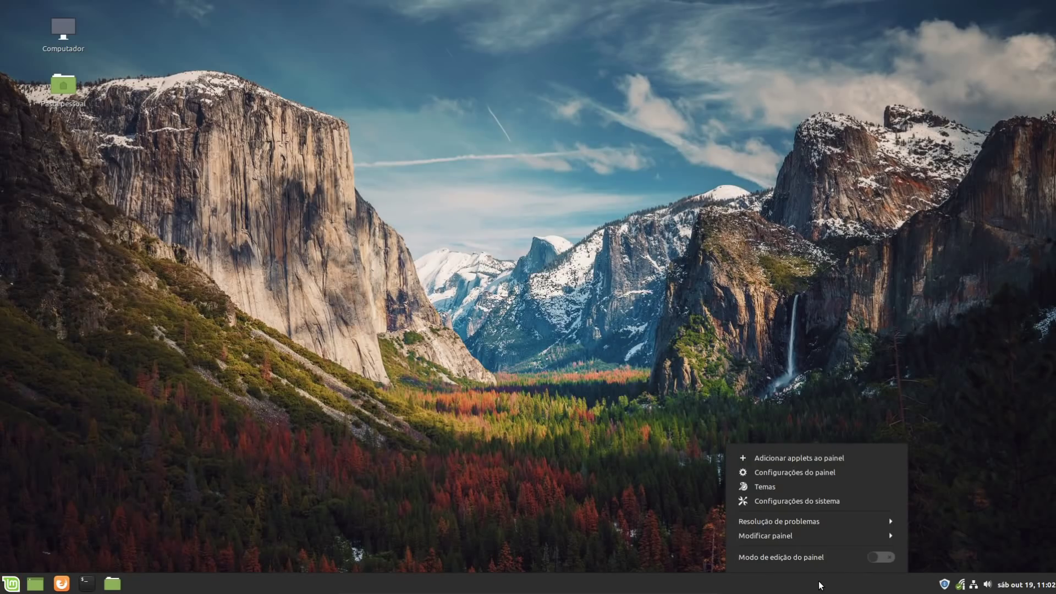
left_click(823, 461)
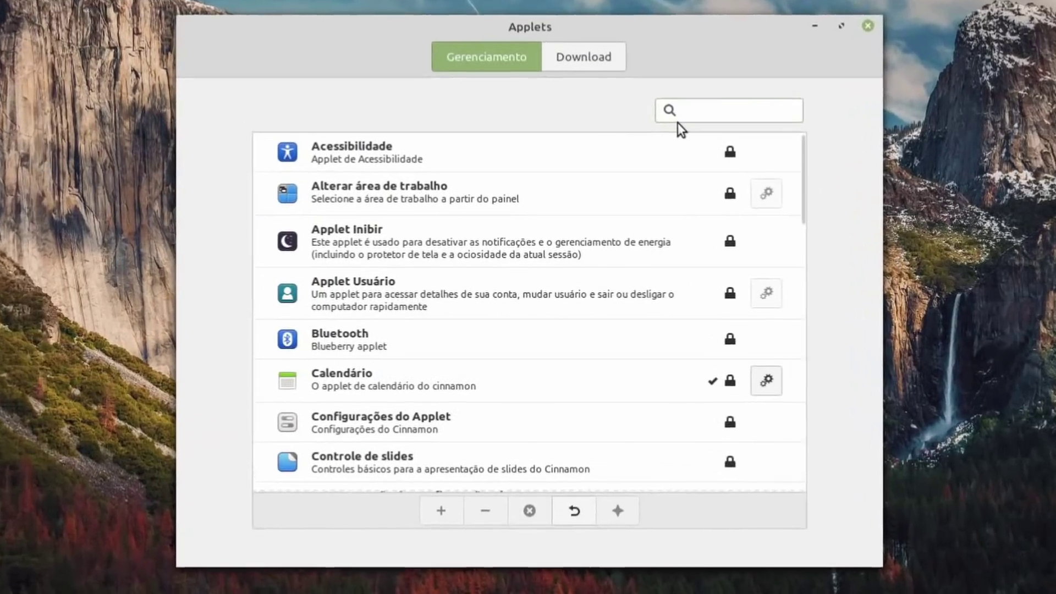
type("us")
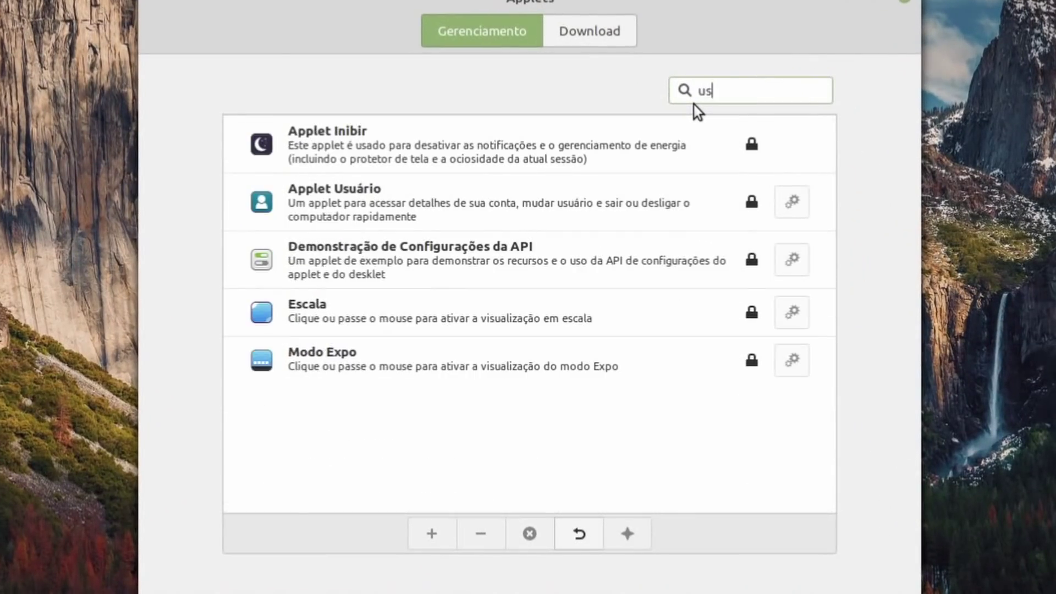
left_click(344, 203)
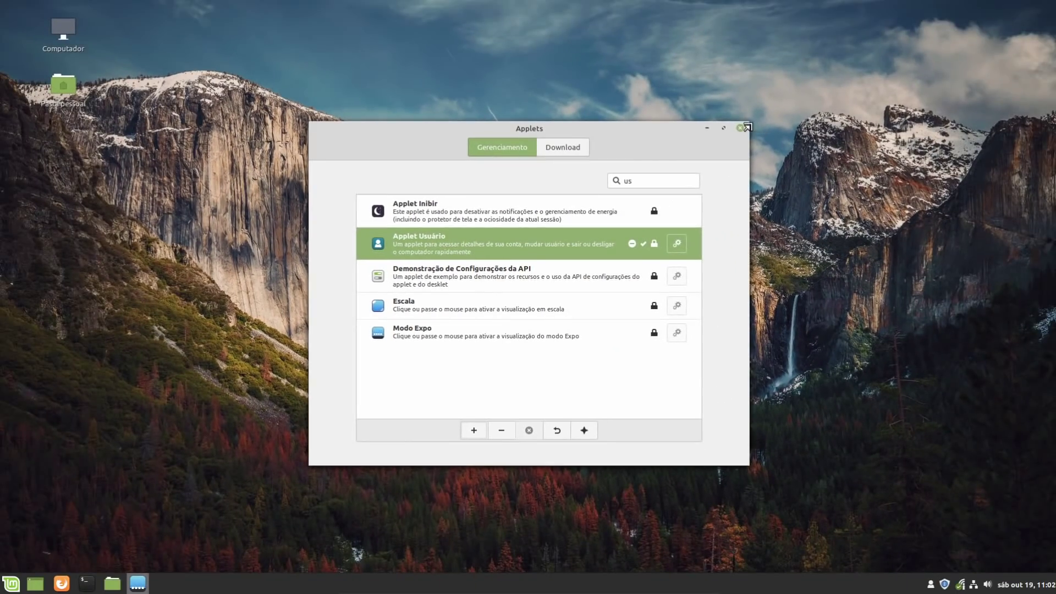
left_click(747, 127)
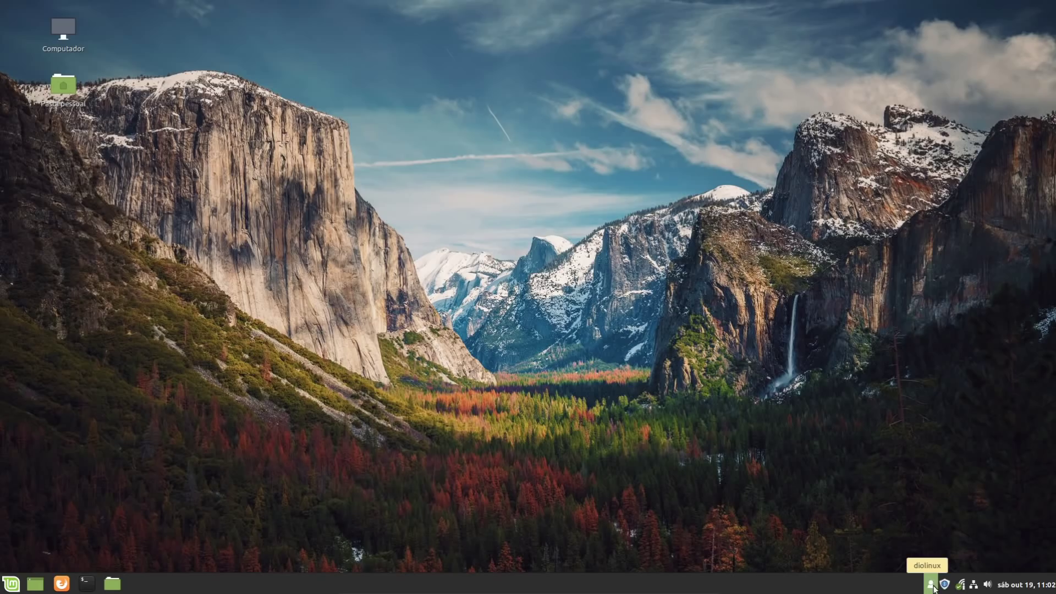
left_click(930, 584)
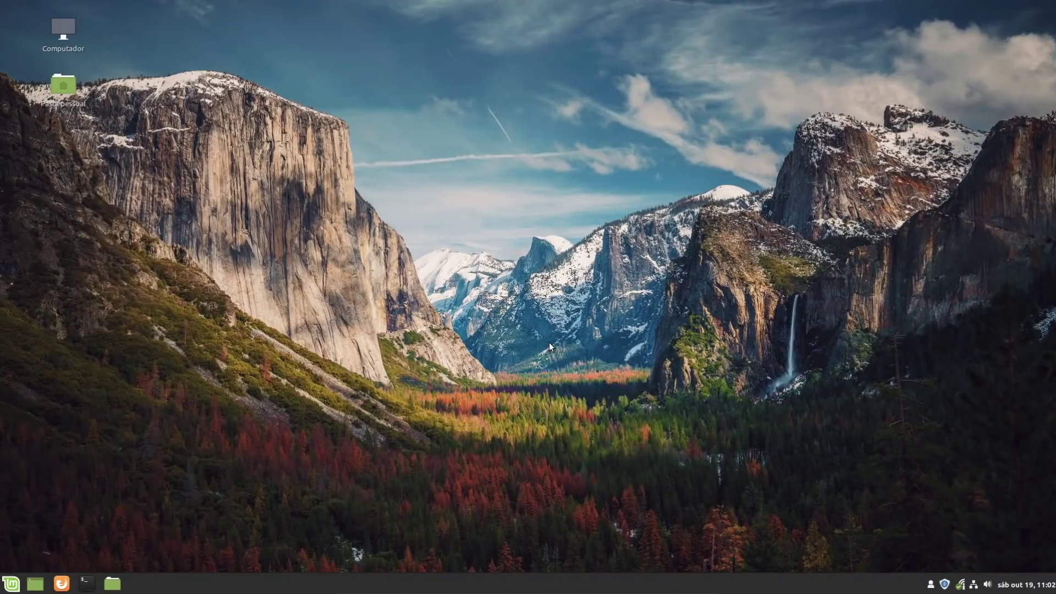
right_click(549, 342)
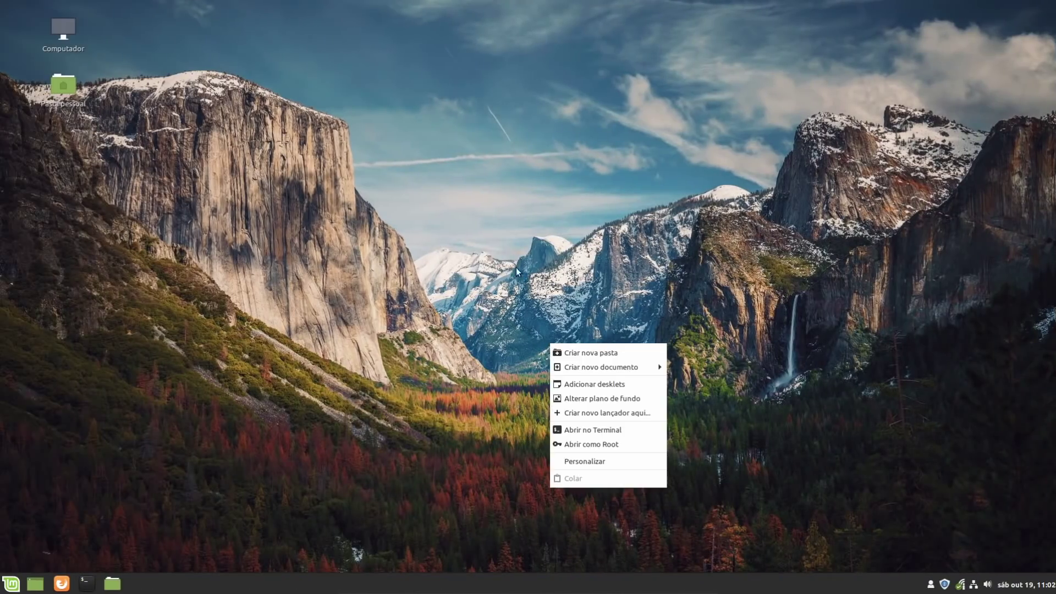
left_click(460, 408)
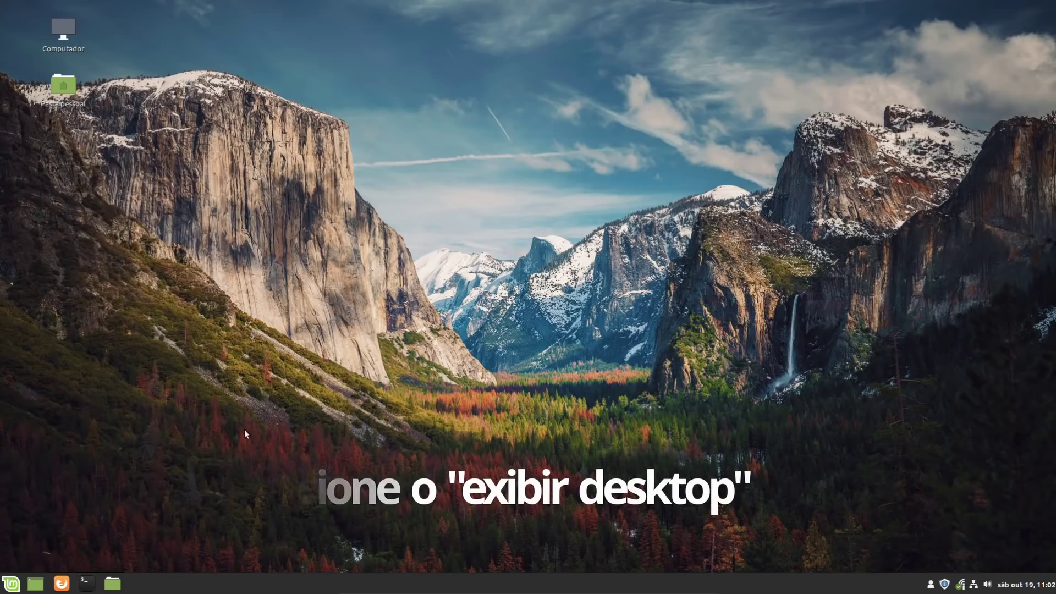
Step: Open the home folder and a terminal, and use the panel's show desktop applet to hide and restore both windows
left_click(112, 583)
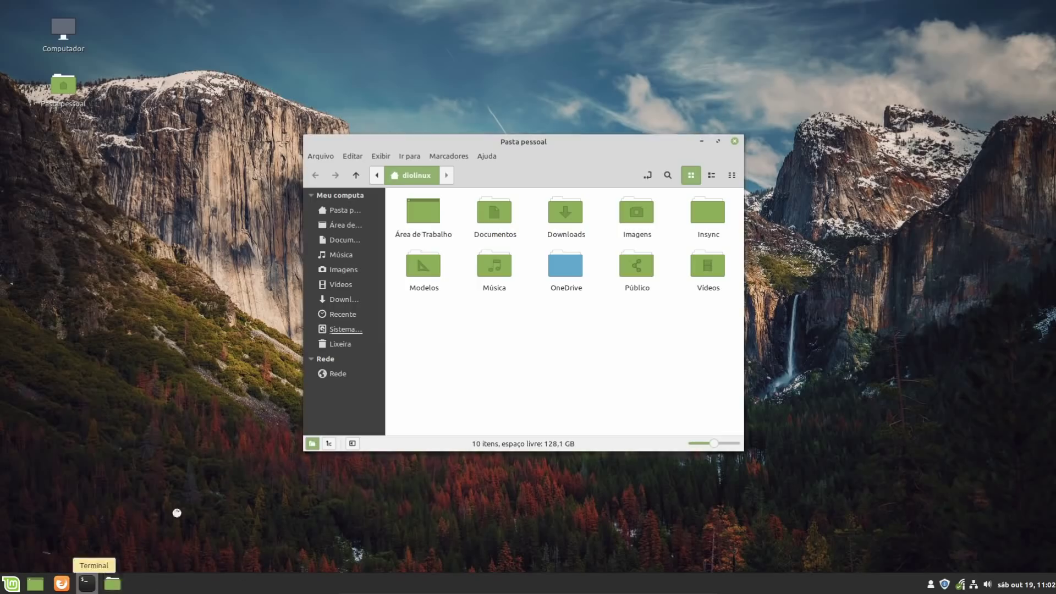
left_click(87, 583)
left_click(33, 586)
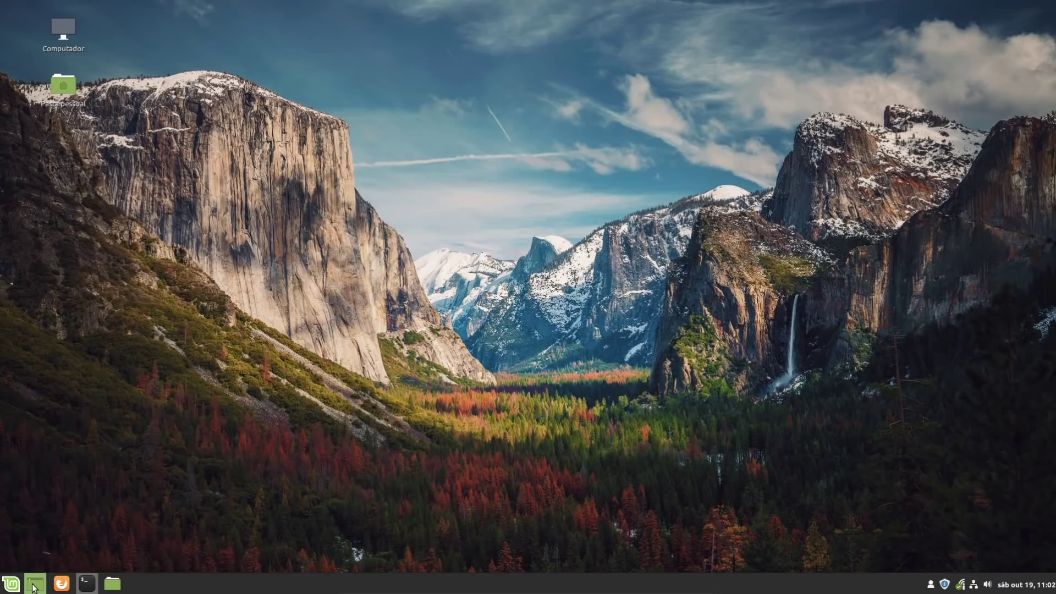
left_click(33, 586)
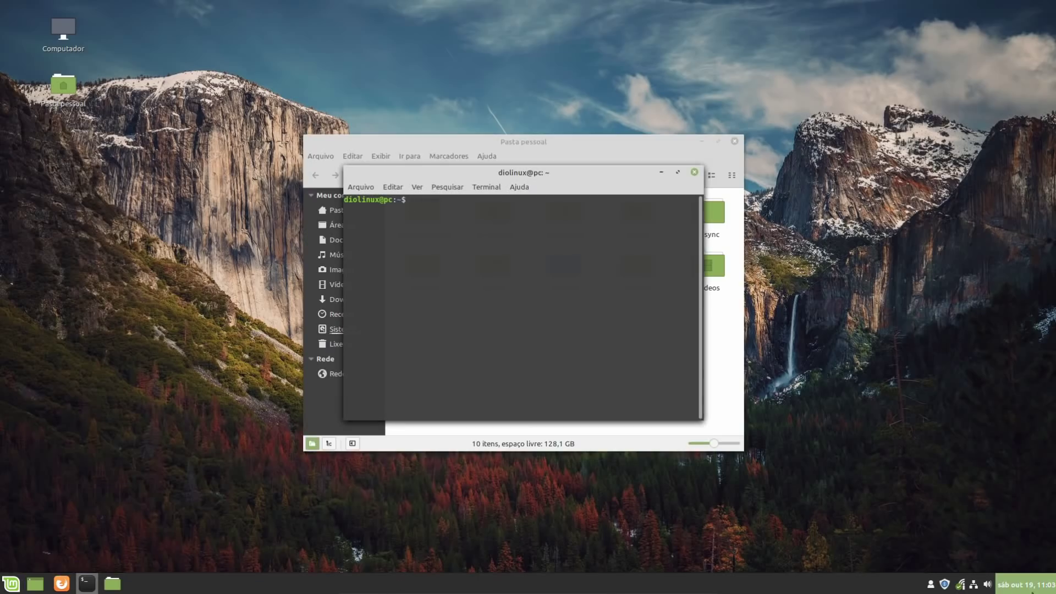
Step: Move the show desktop applet to the far right end of the panel using panel edit mode, and leave that mode
right_click(522, 584)
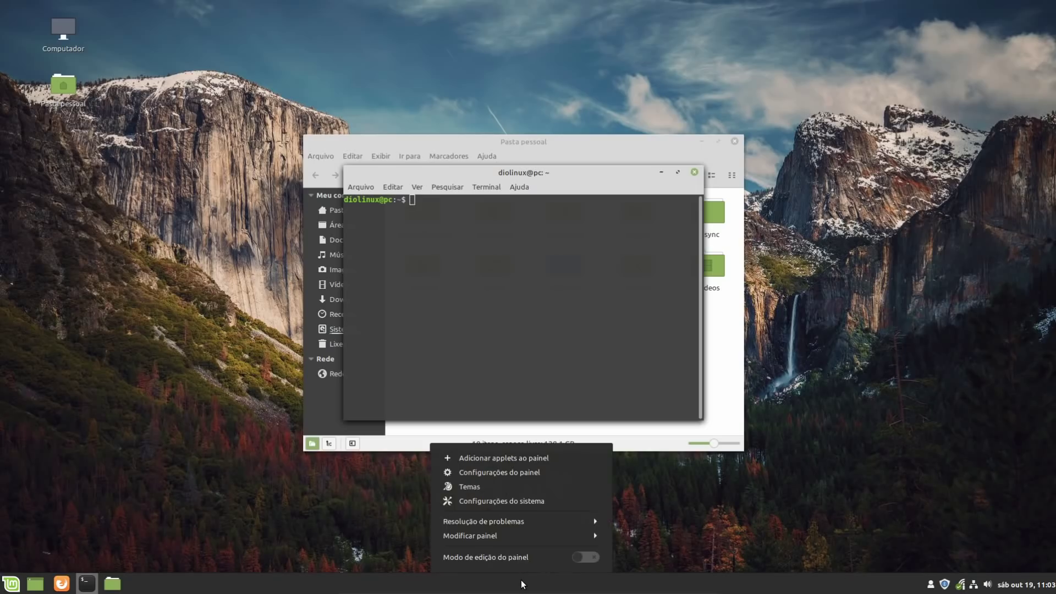
left_click(585, 558)
left_click_drag(36, 583, 1048, 584)
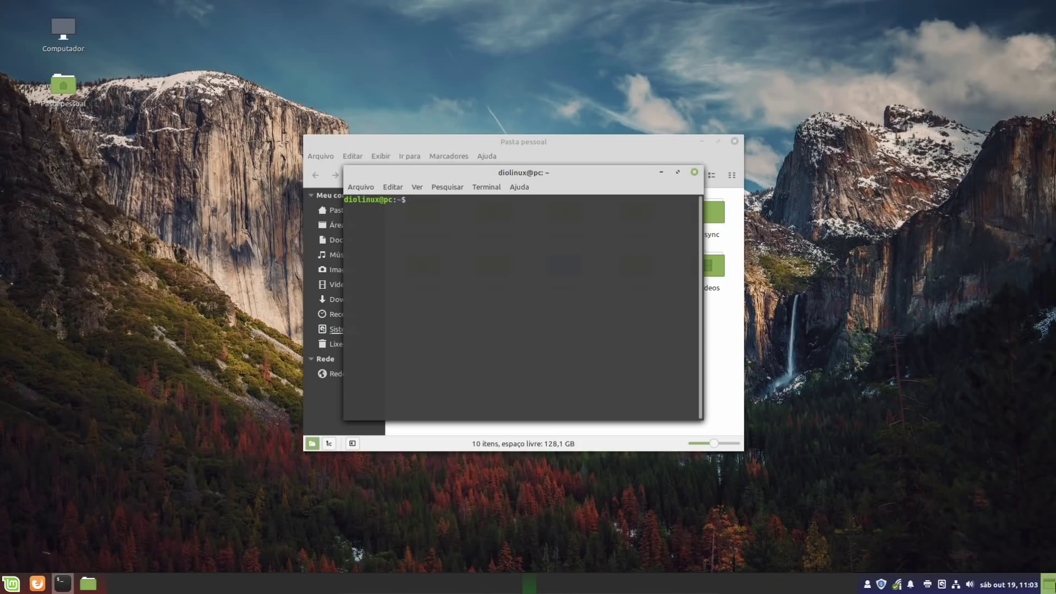
right_click(458, 590)
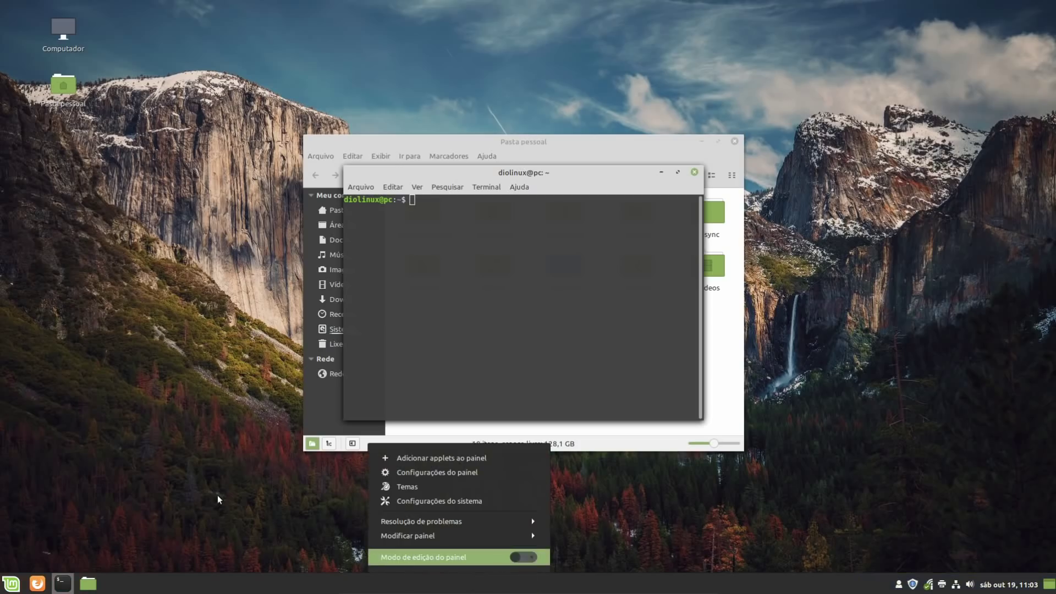
Step: Open the general system settings and enable "Desativar composição de janelas em tela cheia" in the compositor options
left_click(354, 556)
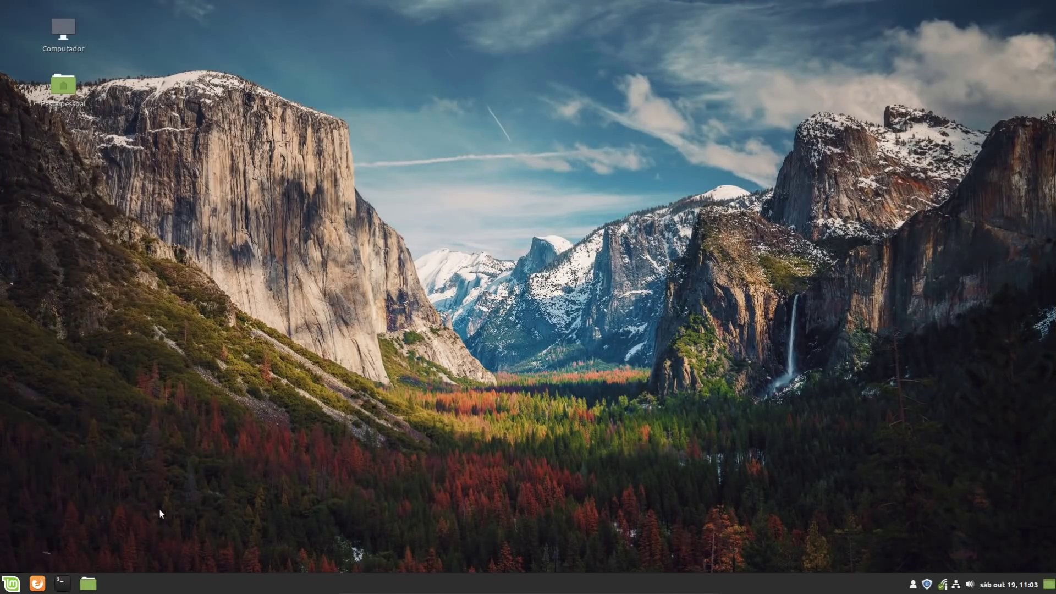
left_click(10, 583)
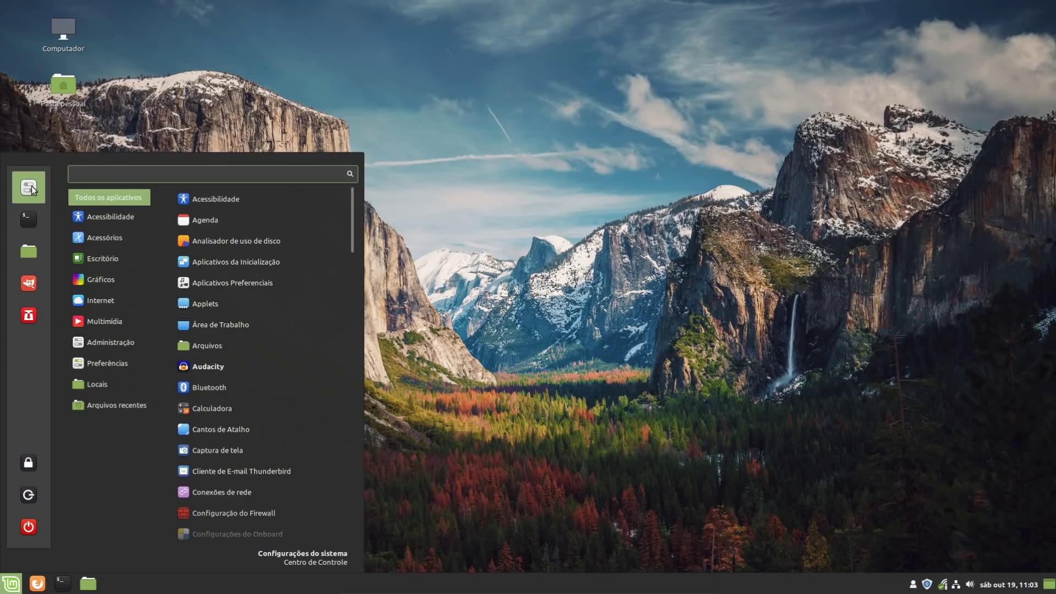
left_click(31, 190)
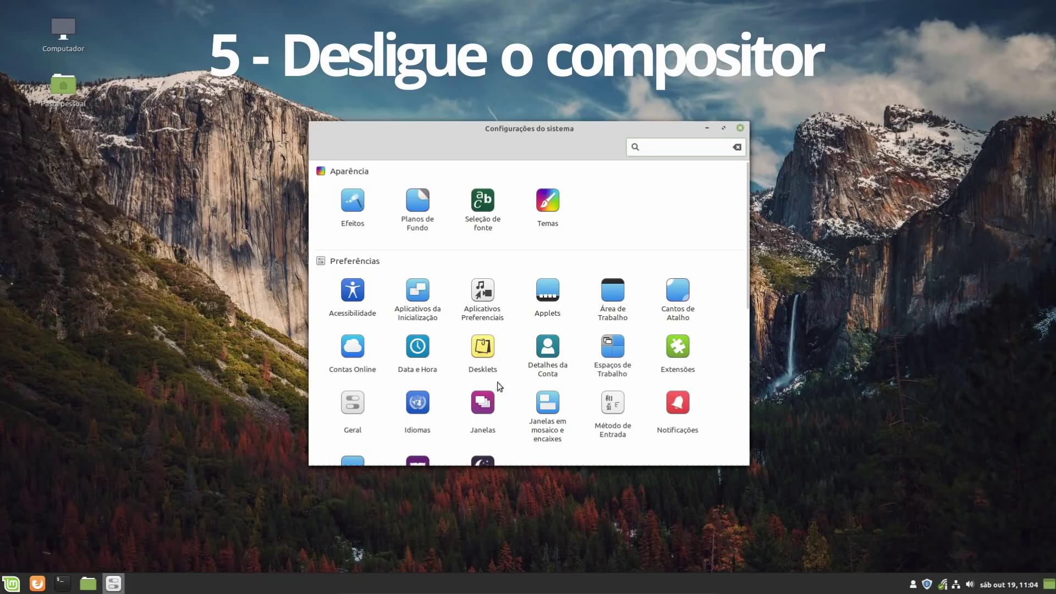
left_click(358, 414)
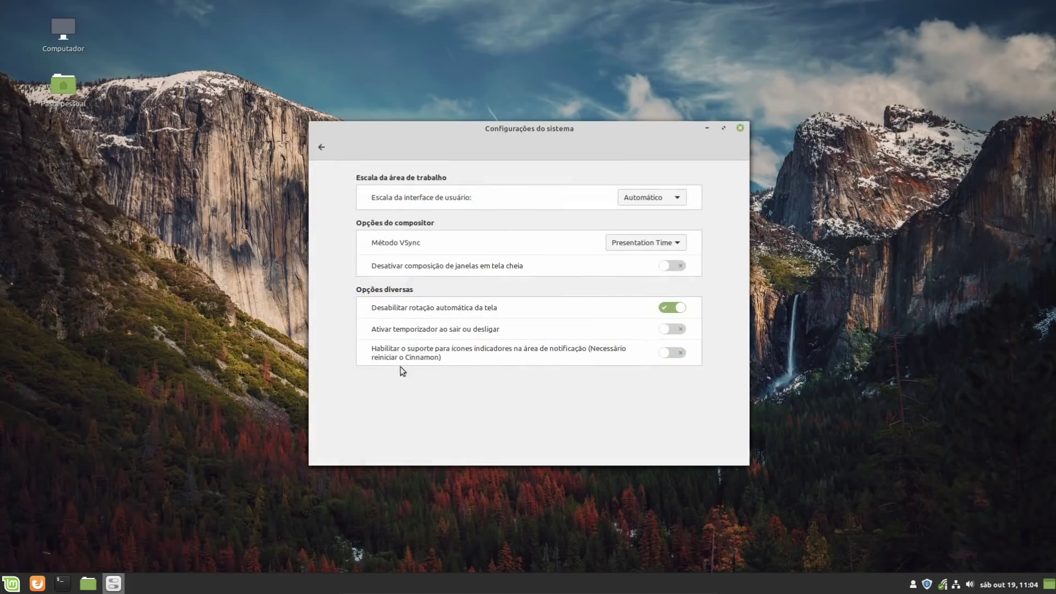
left_click(673, 267)
left_click_drag(648, 135, 635, 132)
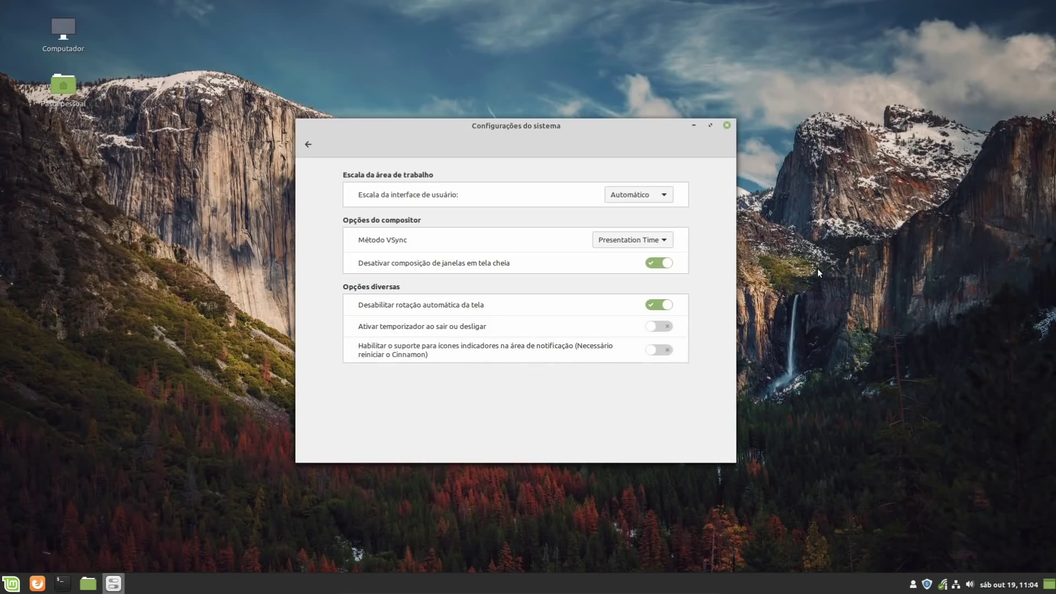
Step: Compare the look of the app indicator's tray menu with the calendar and network applet popups on the panel
right_click(944, 584)
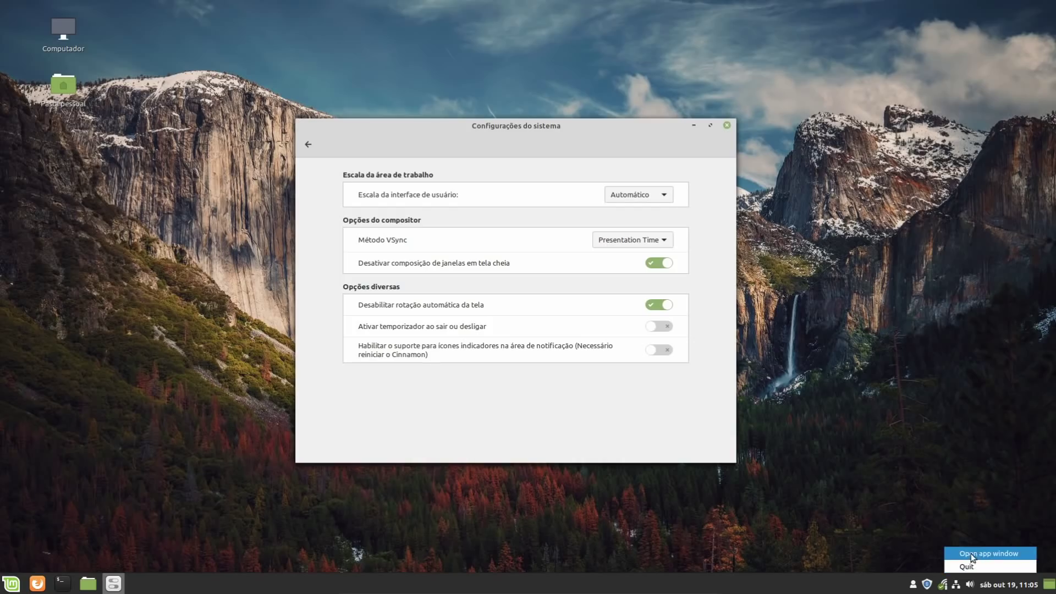
left_click(1006, 586)
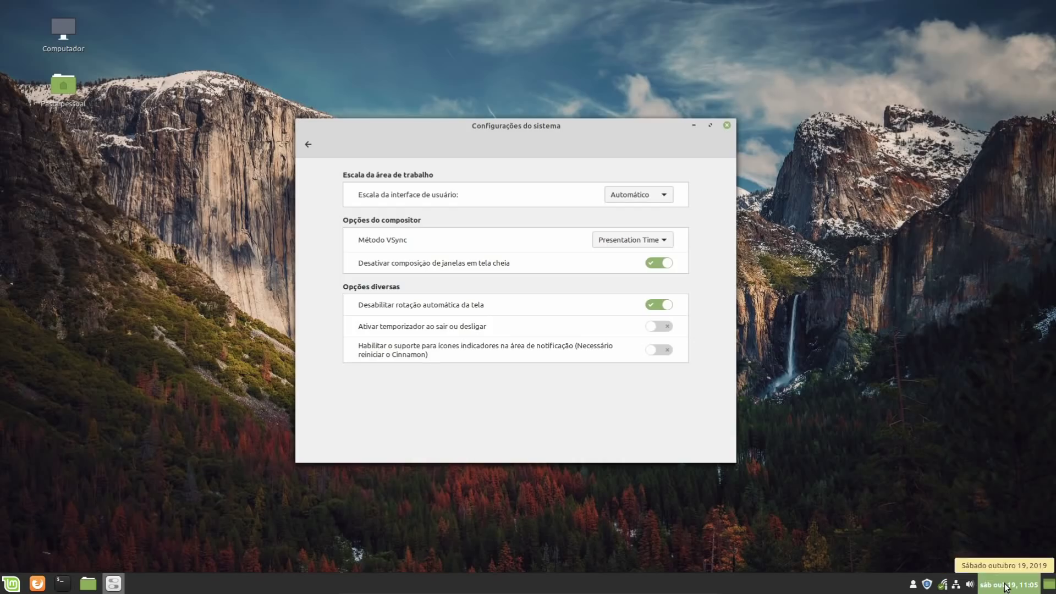
left_click(1005, 586)
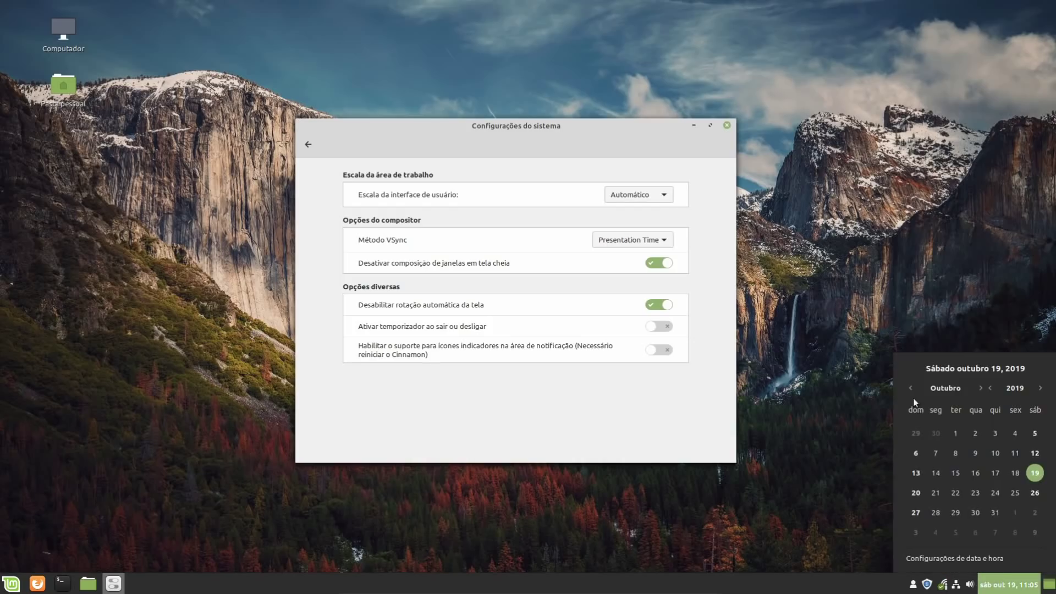
left_click(1019, 582)
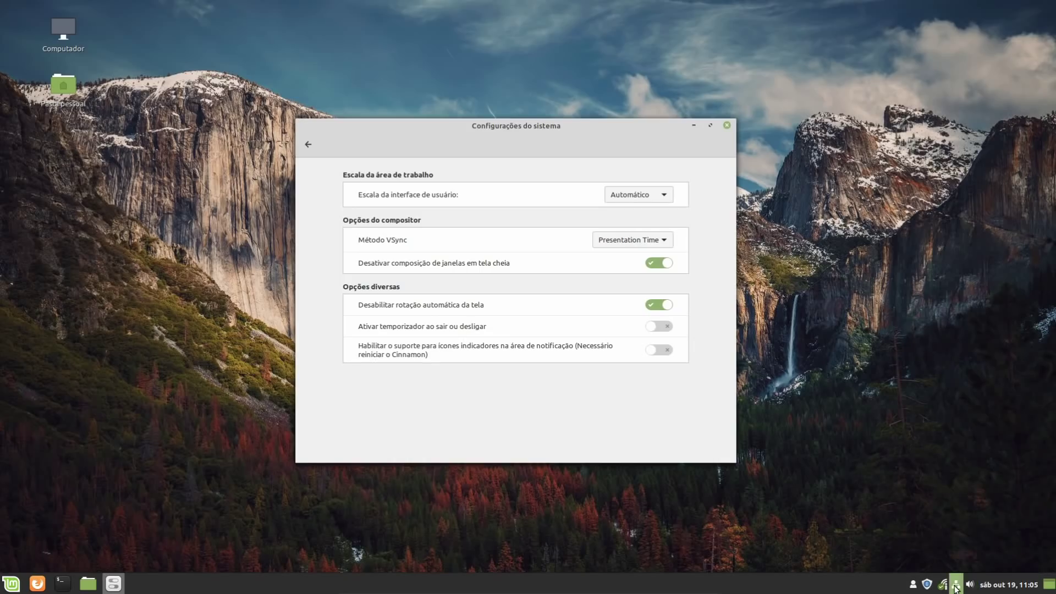
left_click(956, 585)
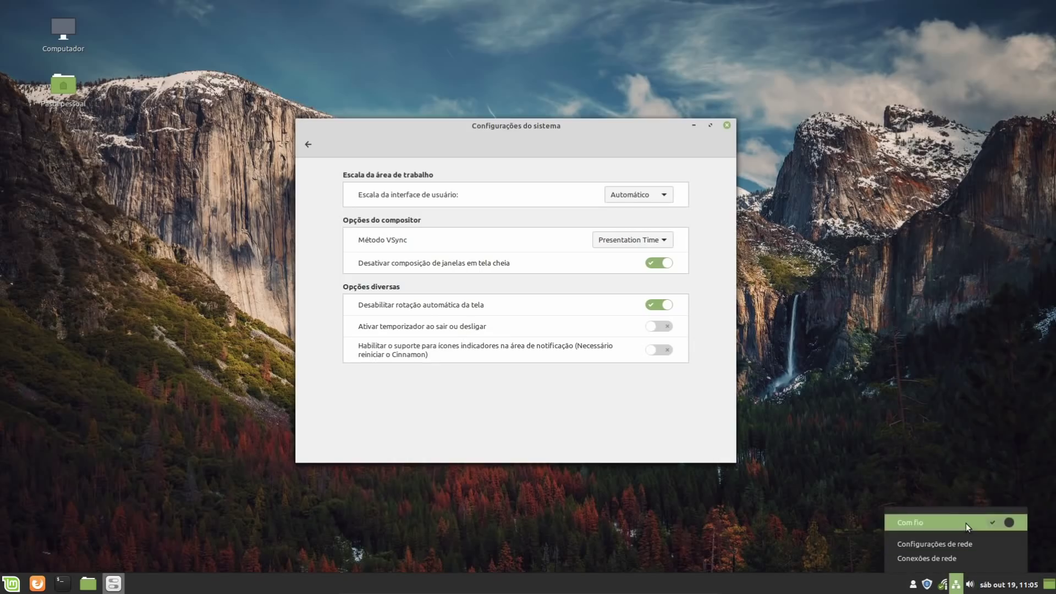
left_click(956, 585)
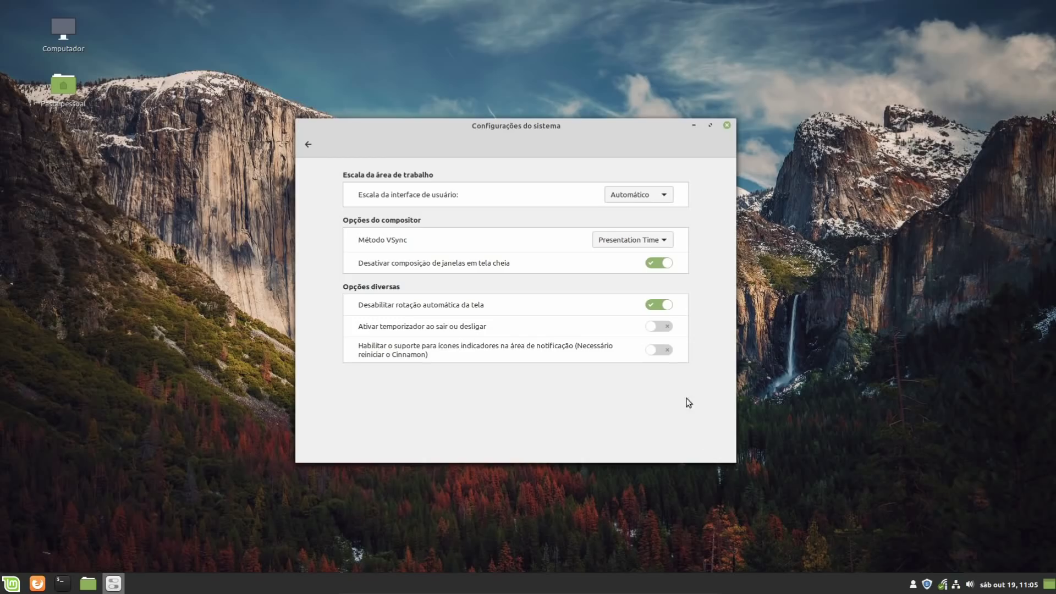
Step: Enable support for indicator icons in the notification area, restart Cinnamon to apply it, and check the app indicator's tray menu
left_click(658, 351)
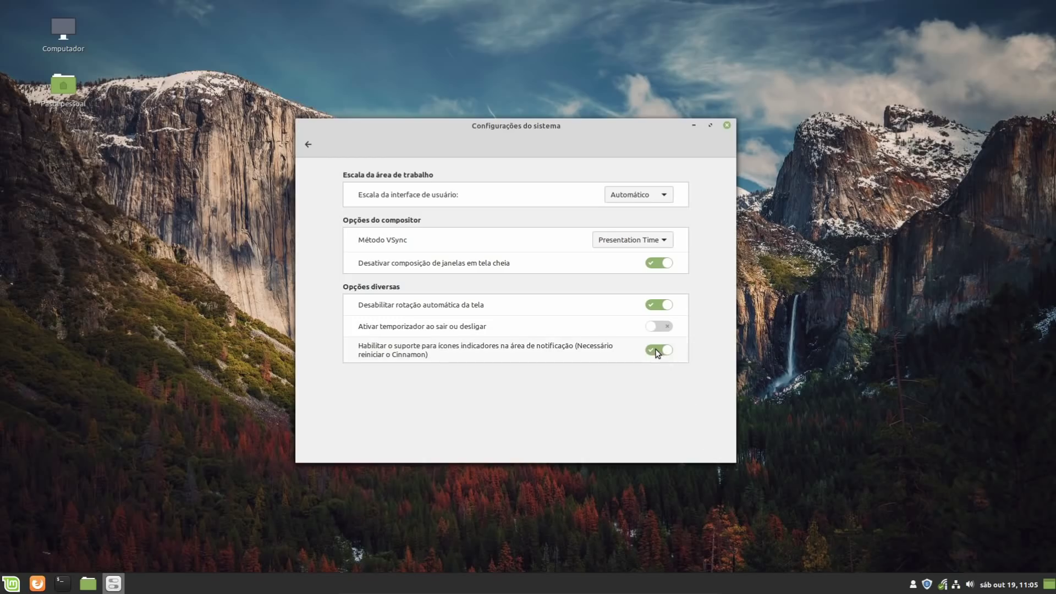
right_click(691, 576)
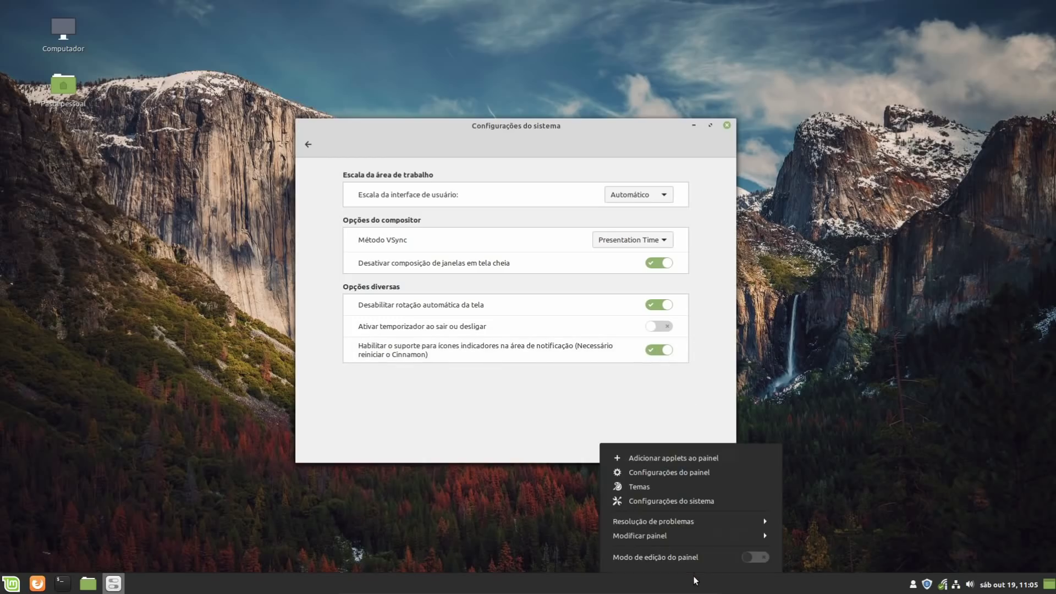
left_click(691, 520)
left_click(689, 494)
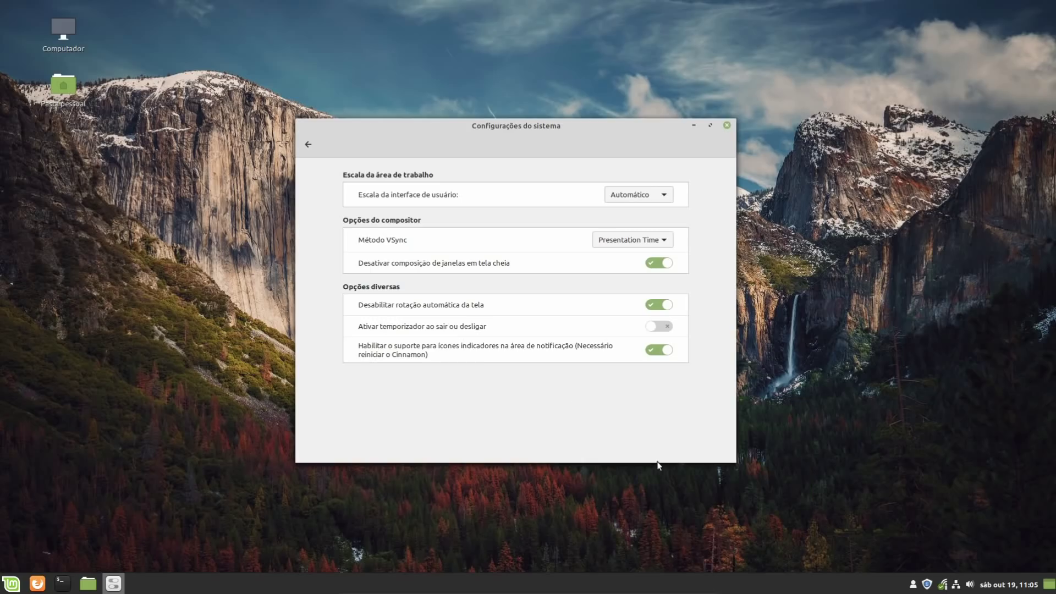
left_click(944, 587)
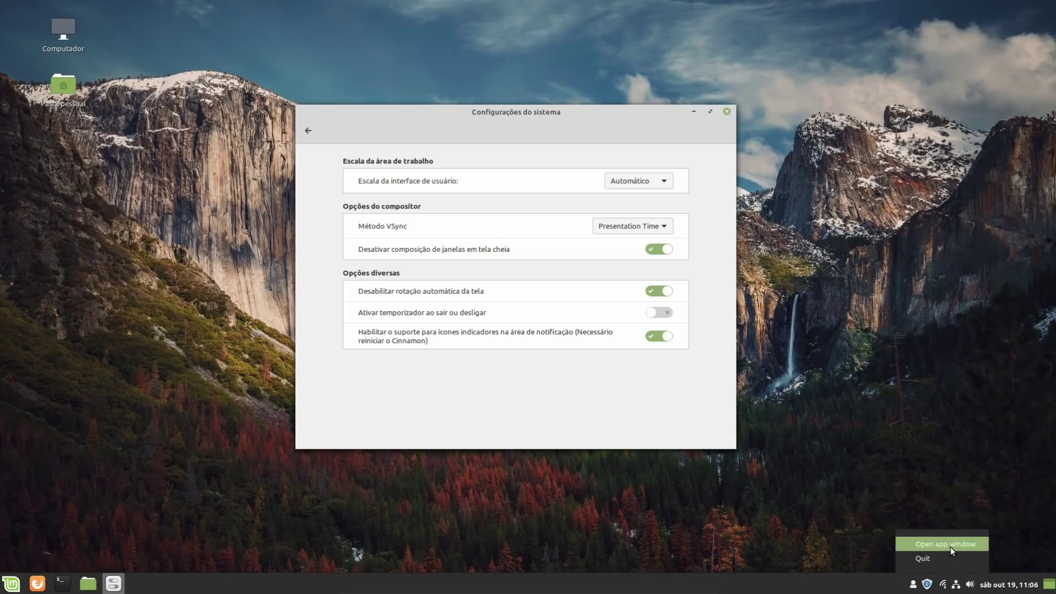
left_click(939, 592)
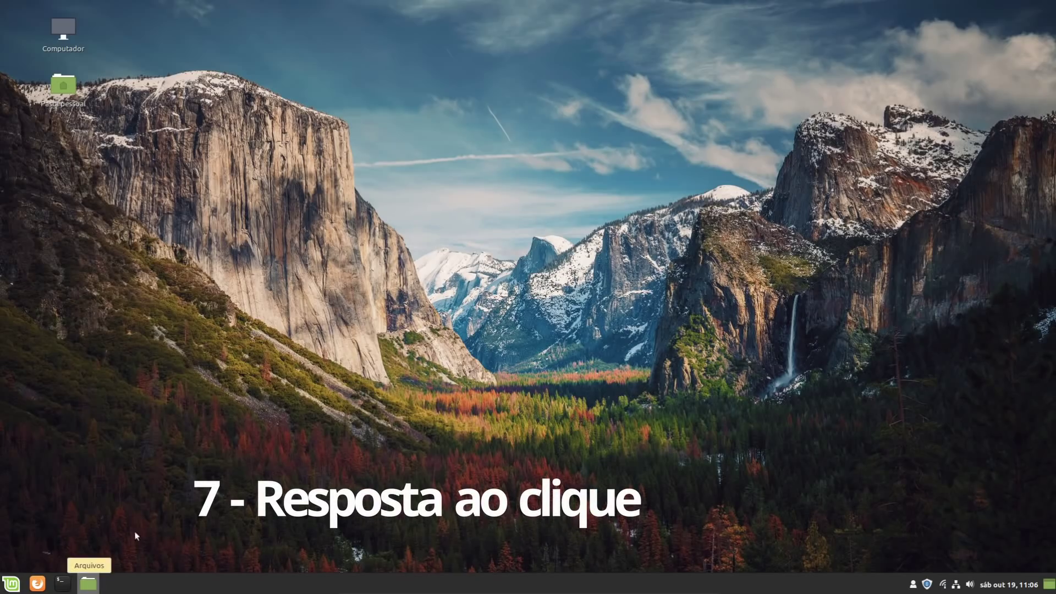
Step: Launch the file manager and a terminal from the panel to examine how the launchers respond, and close both windows
left_click(91, 582)
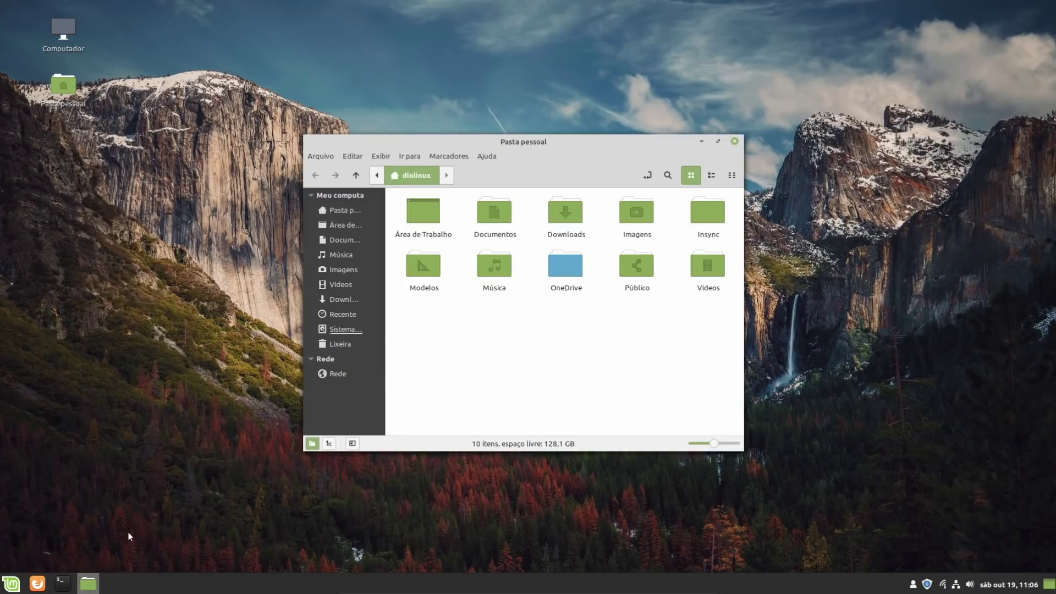
left_click(65, 579)
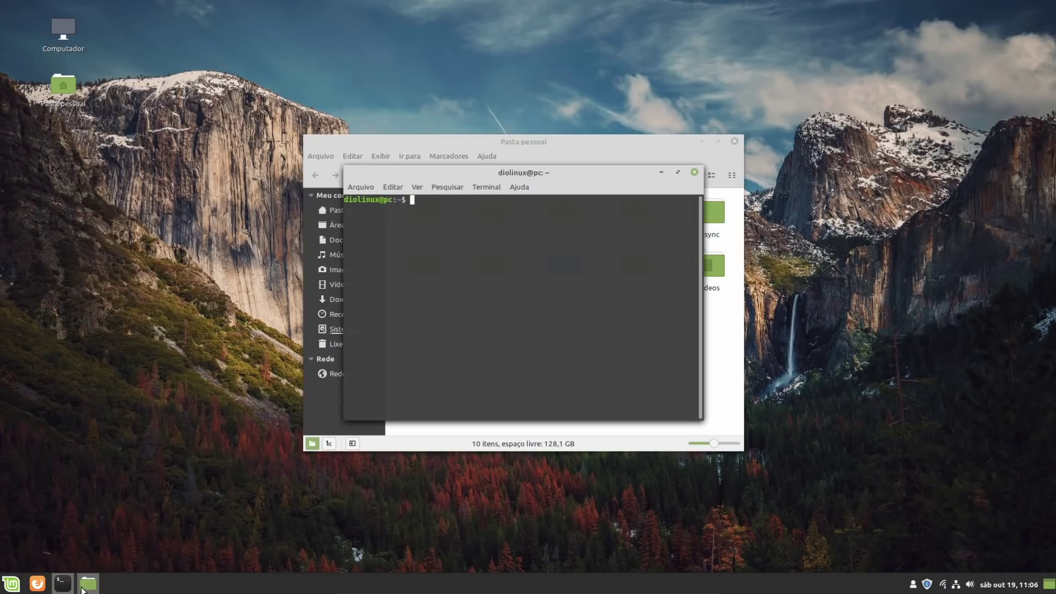
mouse_move(56, 578)
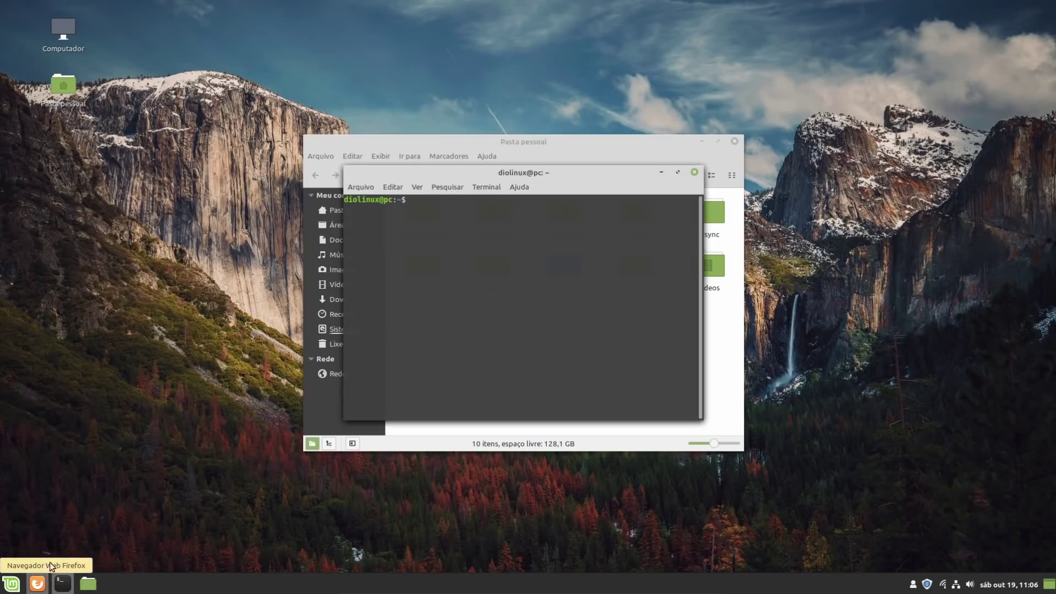
left_click(88, 583)
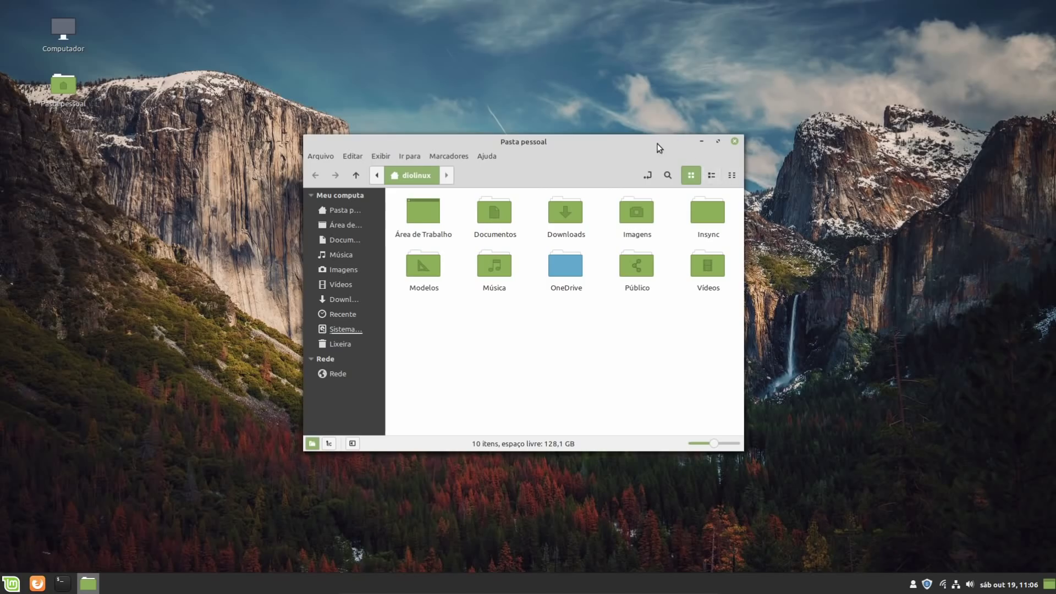
left_click_drag(658, 146, 630, 133)
left_click(710, 119)
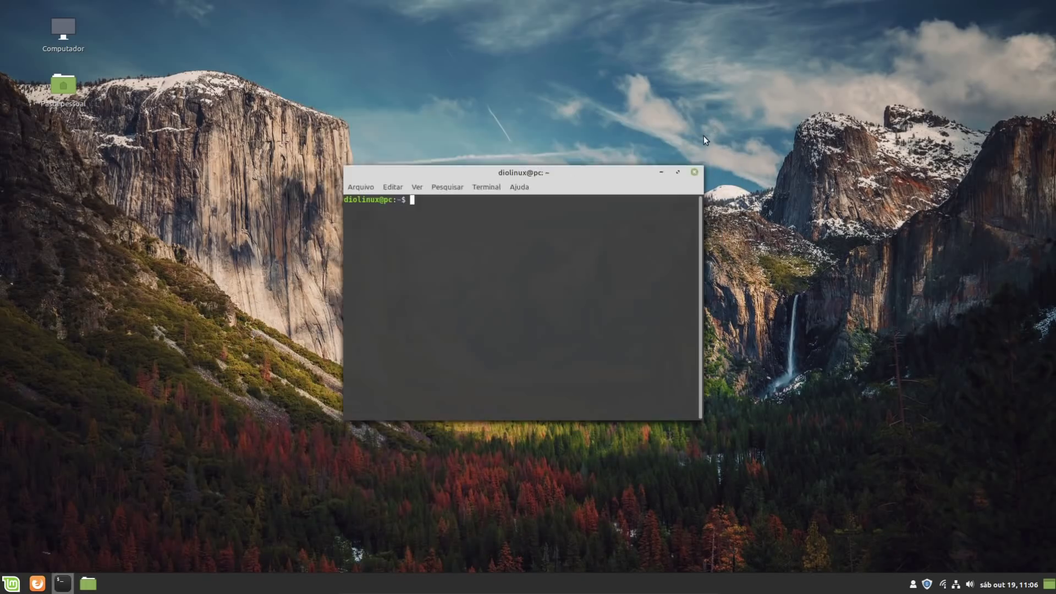
left_click(691, 175)
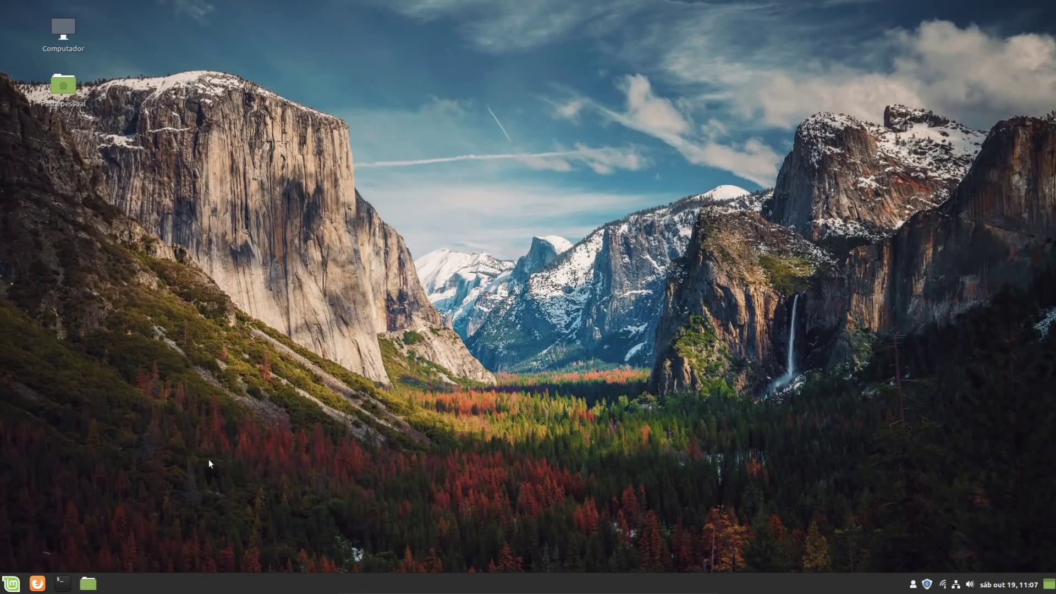
Step: Set the launcher animation of the grouped window list applet to "Escala" and close its settings
right_click(96, 586)
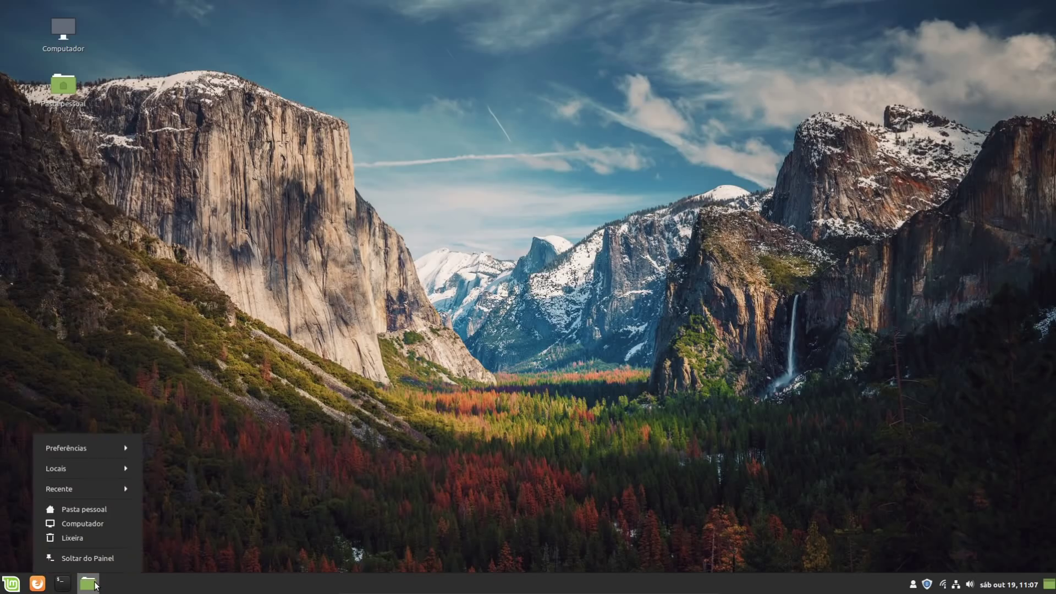
left_click(95, 450)
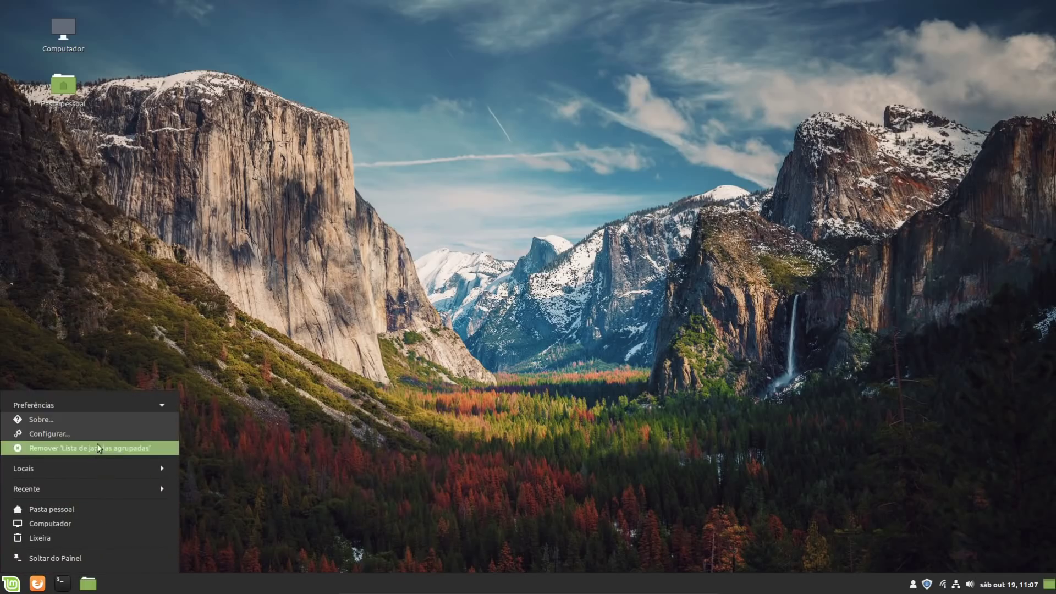
left_click(101, 432)
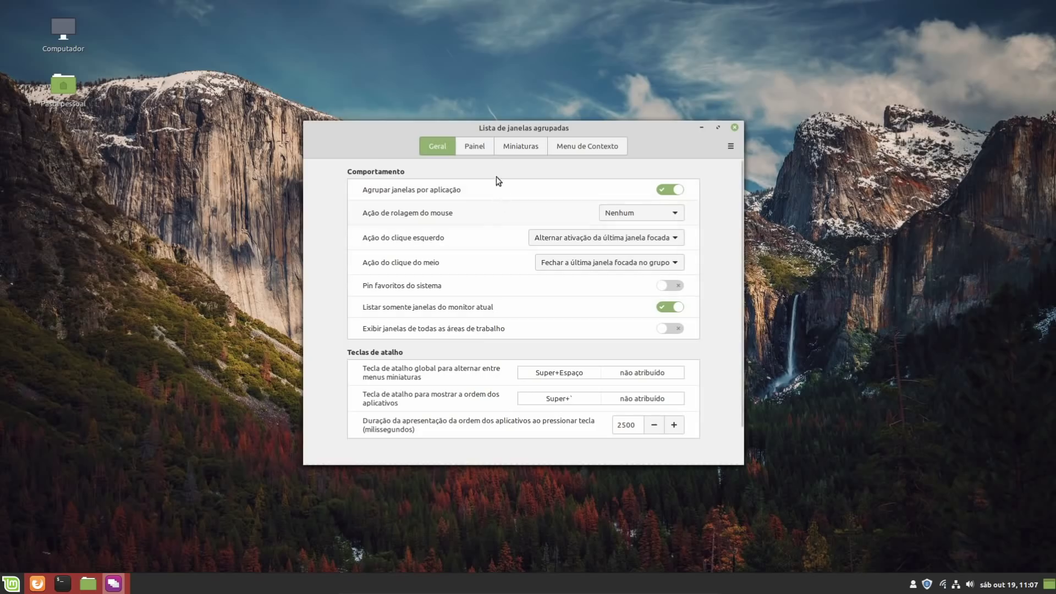
left_click(484, 148)
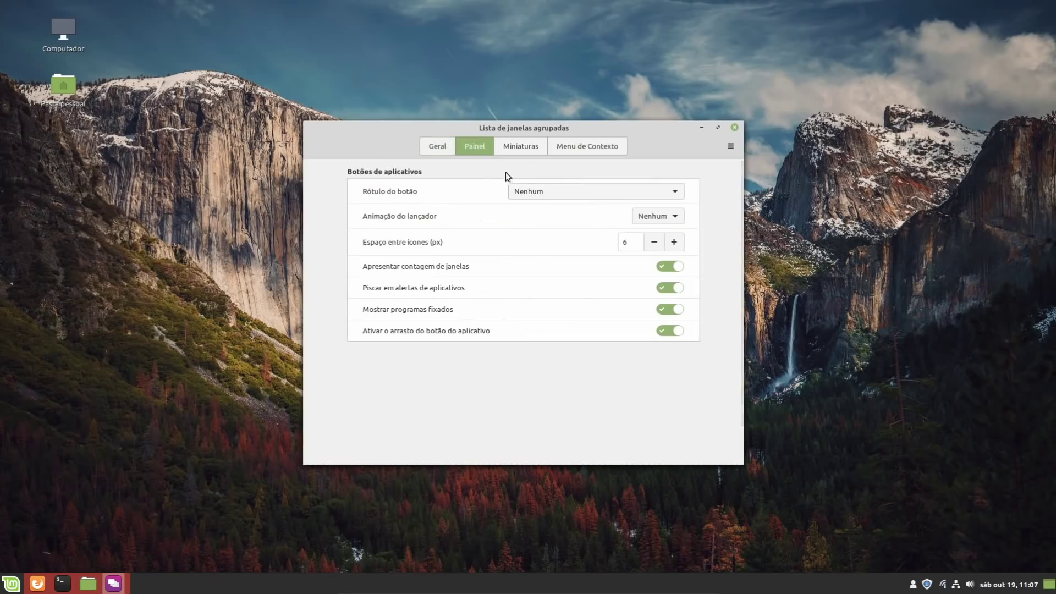
left_click(656, 219)
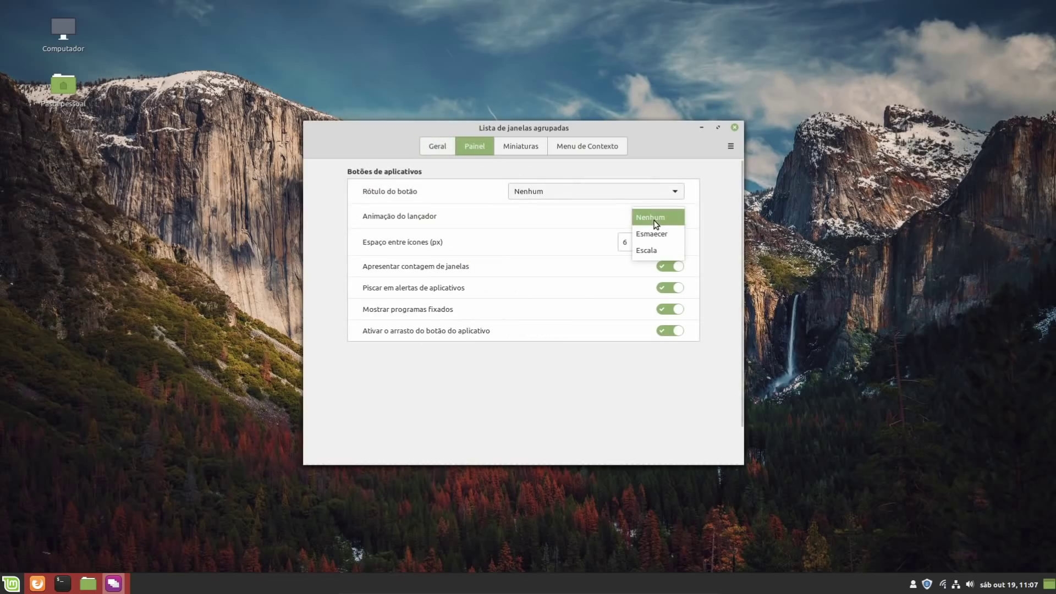
left_click(649, 249)
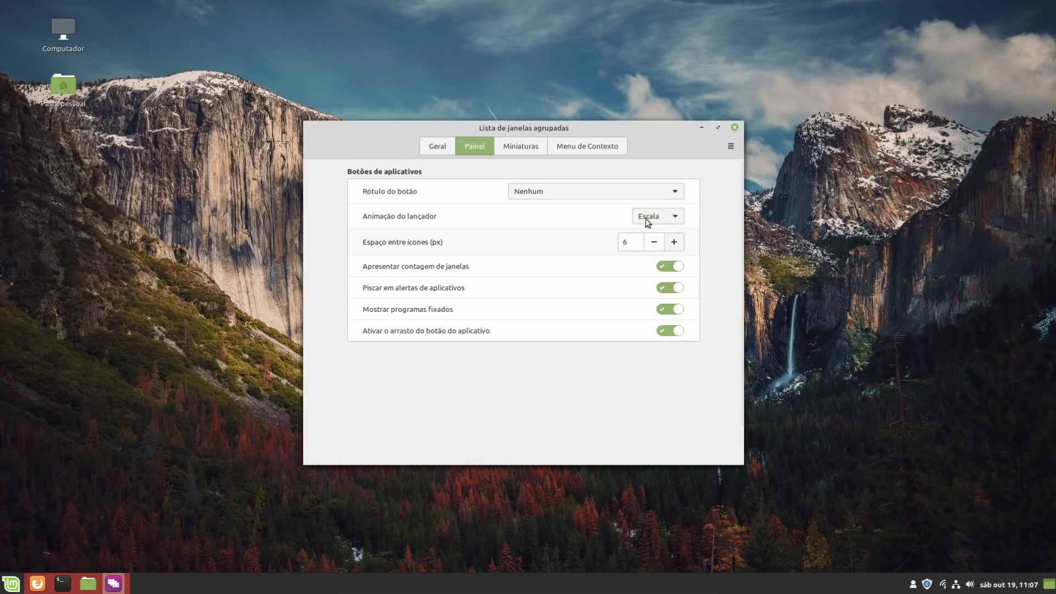
left_click(735, 128)
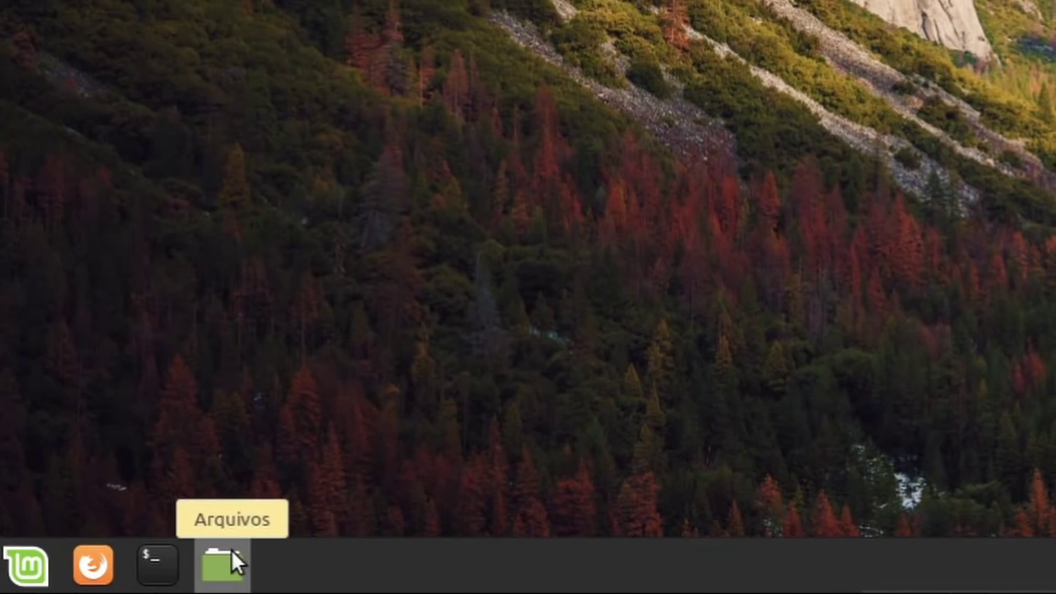
Step: Test the launcher animation by opening, hiding and reopening the home folder from the panel
left_click(232, 559)
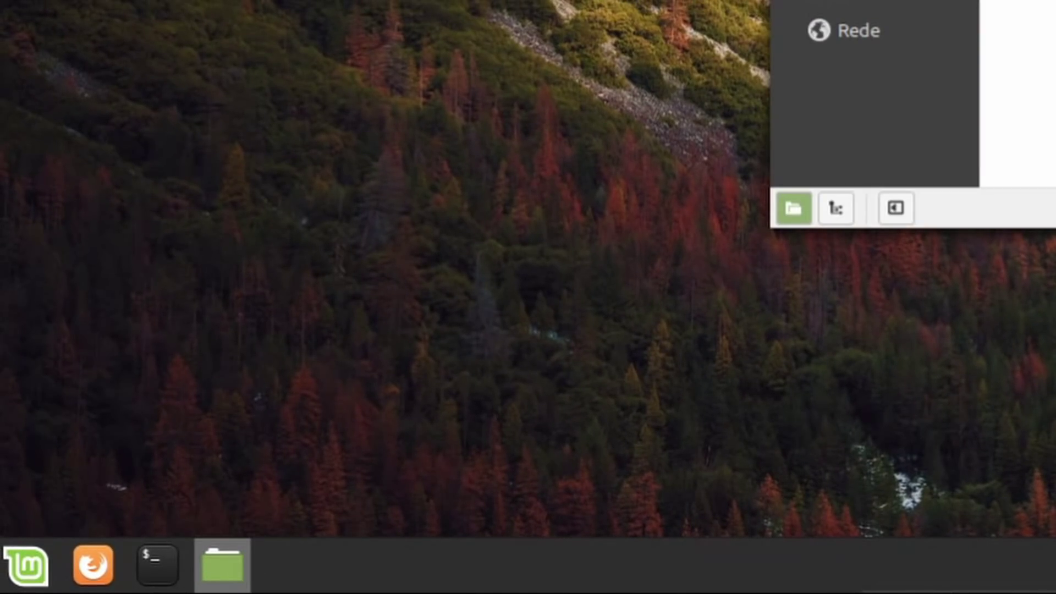
left_click(223, 564)
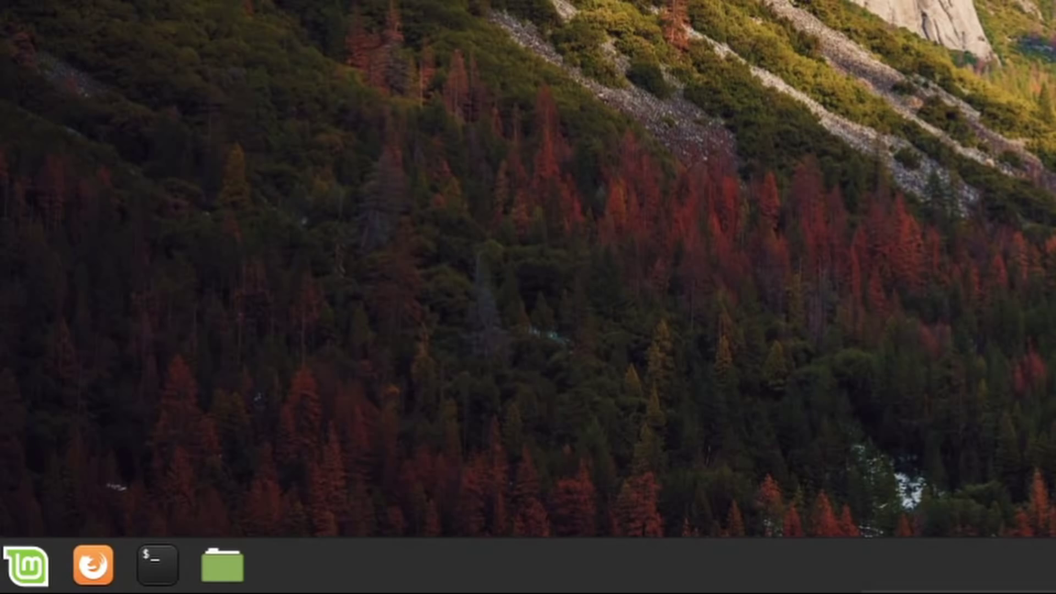
left_click(223, 564)
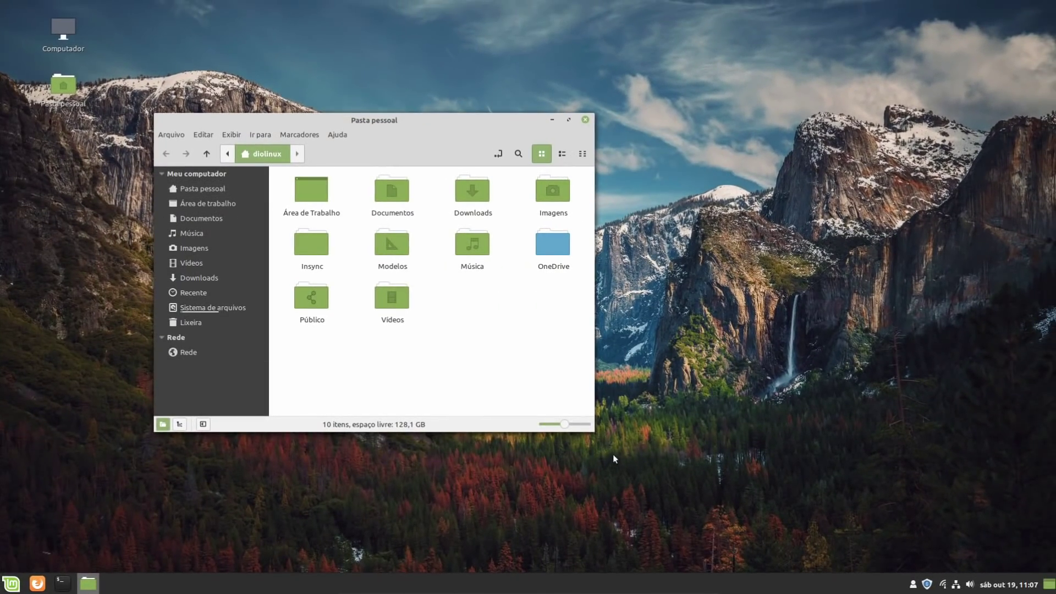
left_click_drag(599, 437, 688, 483)
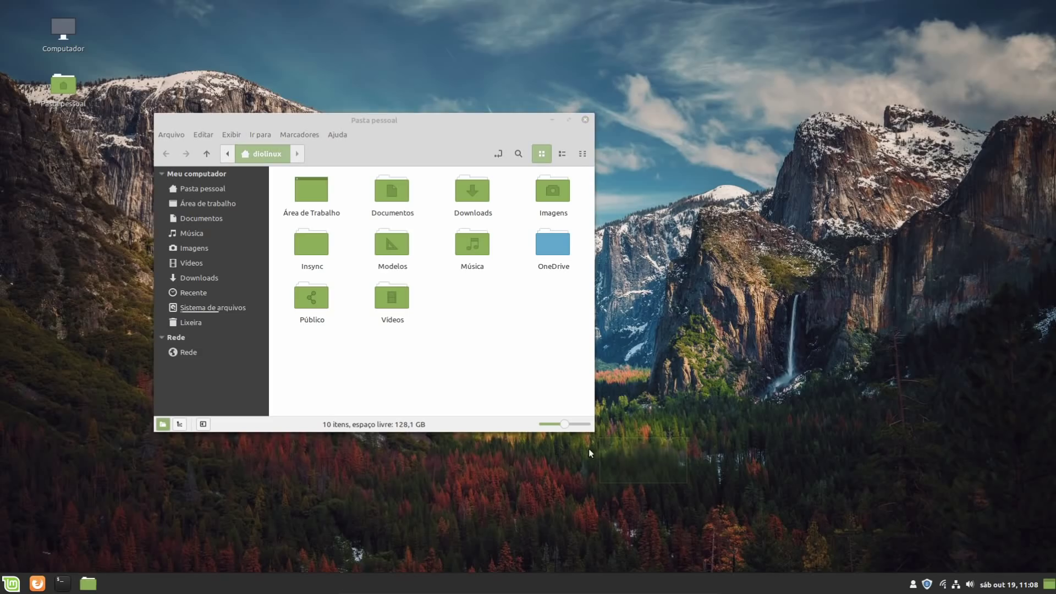
left_click(513, 358)
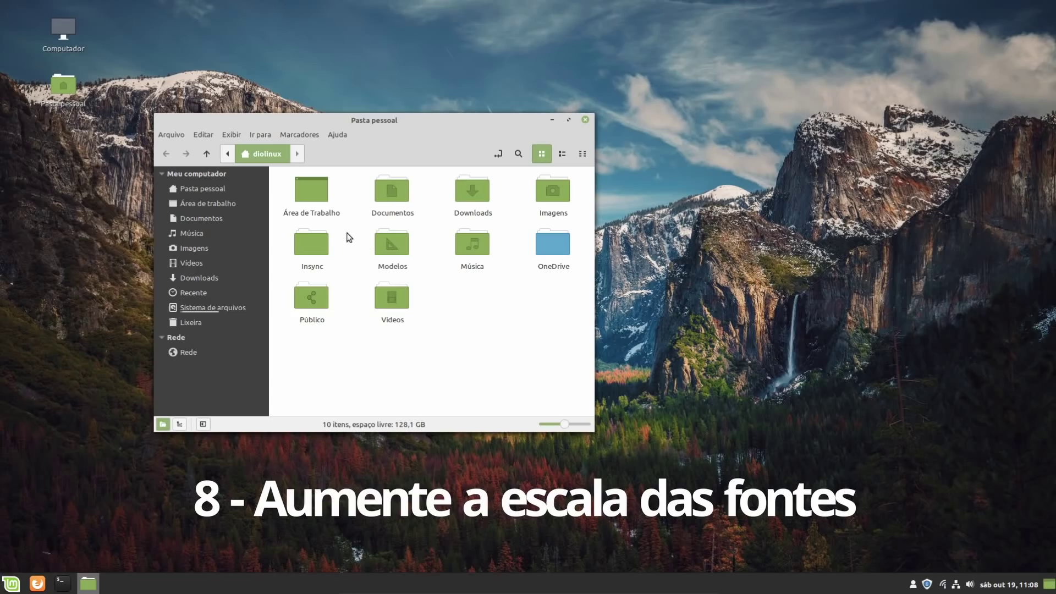
Step: Open the font selection settings next to the home folder window and set the text scaling factor to 1,1
left_click(11, 583)
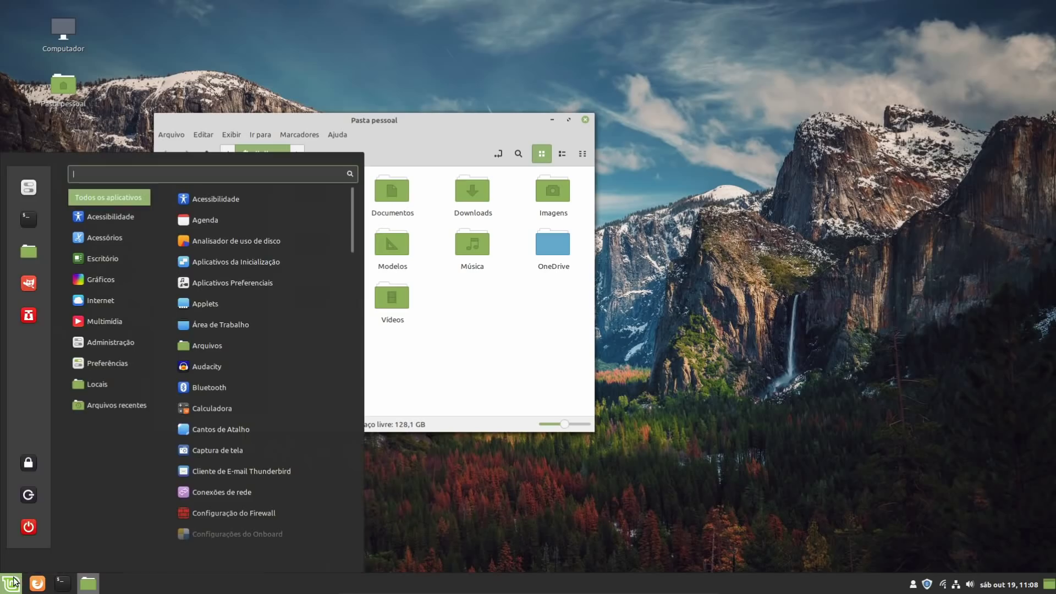
left_click(37, 190)
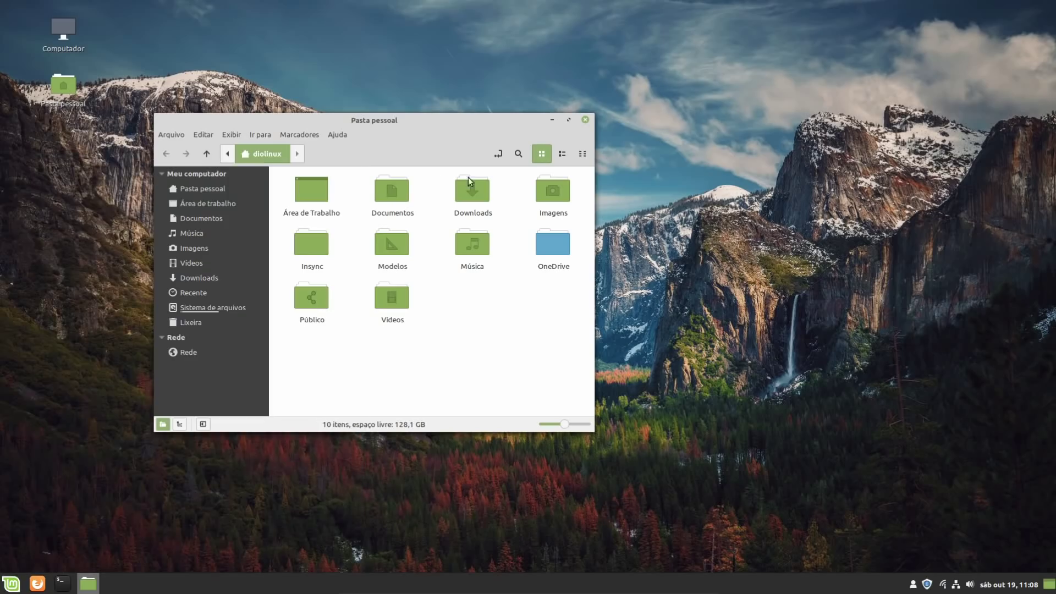
left_click_drag(514, 150, 741, 139)
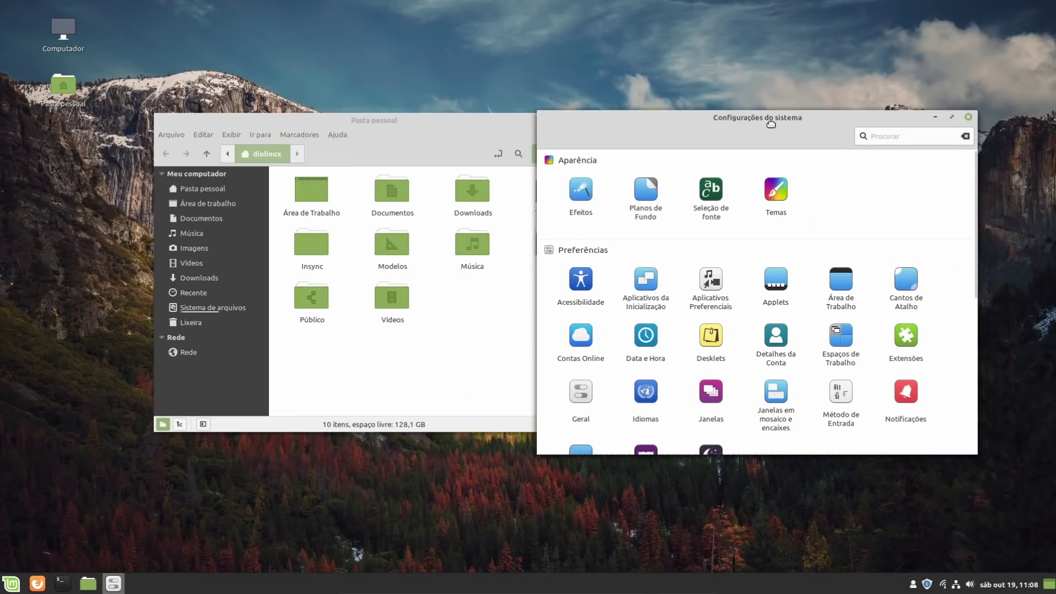
left_click(709, 190)
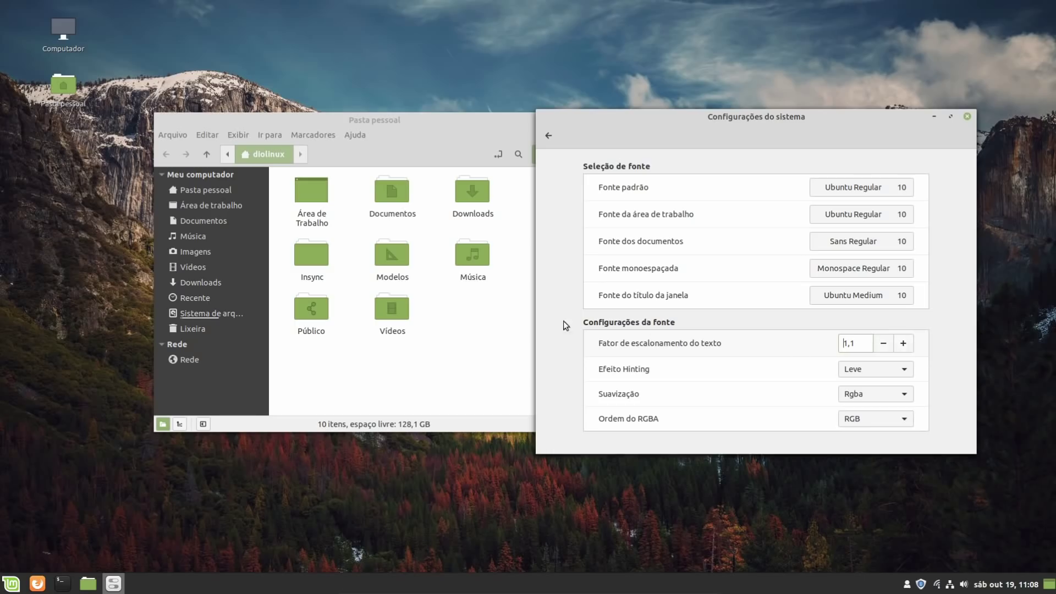
Step: Browse the desktop, documents and home folders to examine the text size, and compare text scaling factor 1,0 with 1,1
mouse_move(407, 128)
left_mouse_down()
mouse_move(428, 124)
mouse_move(403, 115)
left_mouse_up()
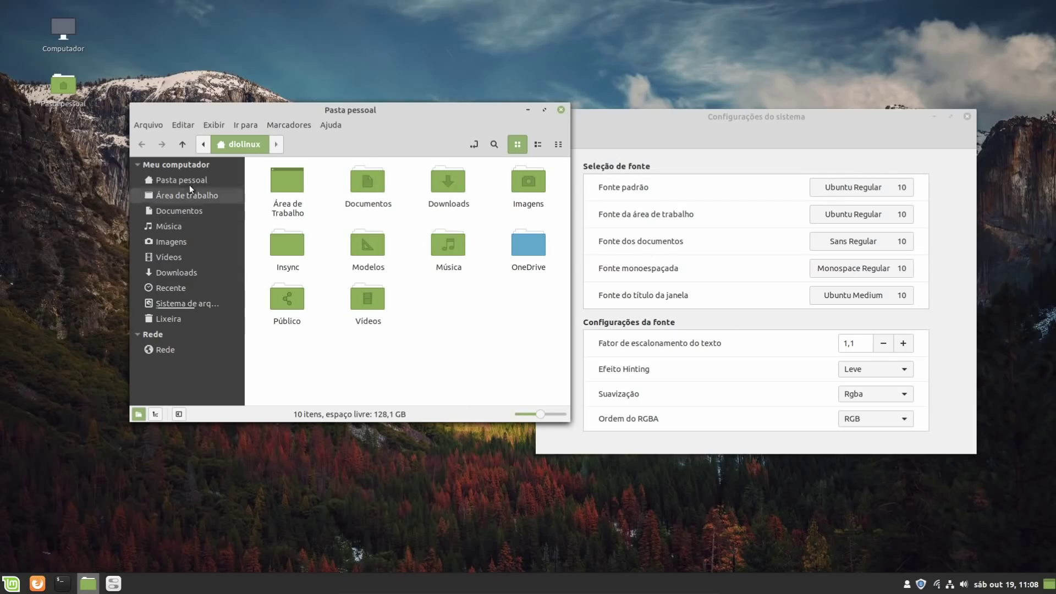
left_click(206, 200)
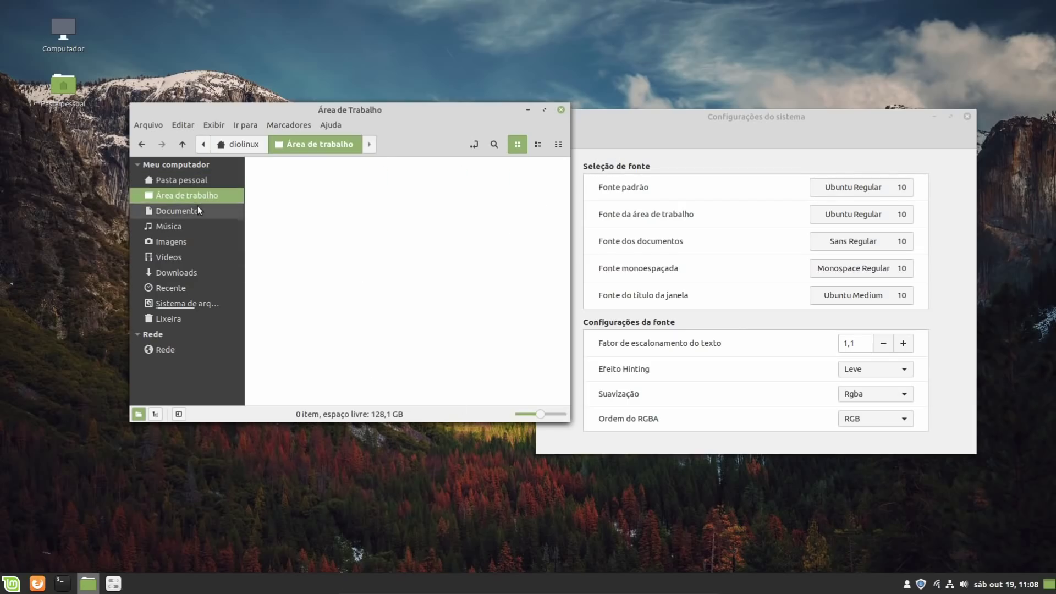
left_click(197, 207)
left_click(197, 180)
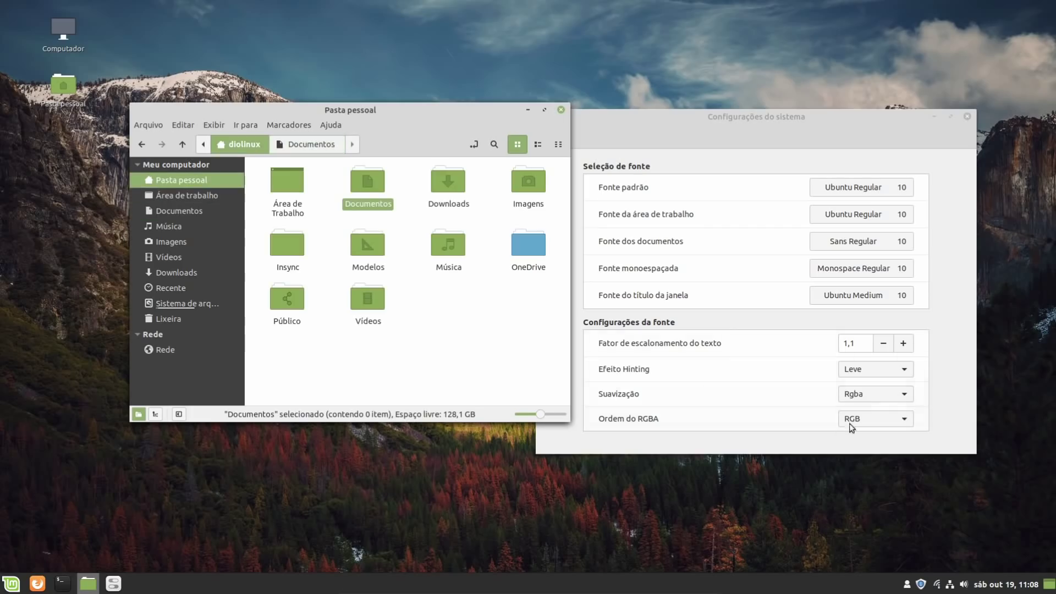
left_click(884, 343)
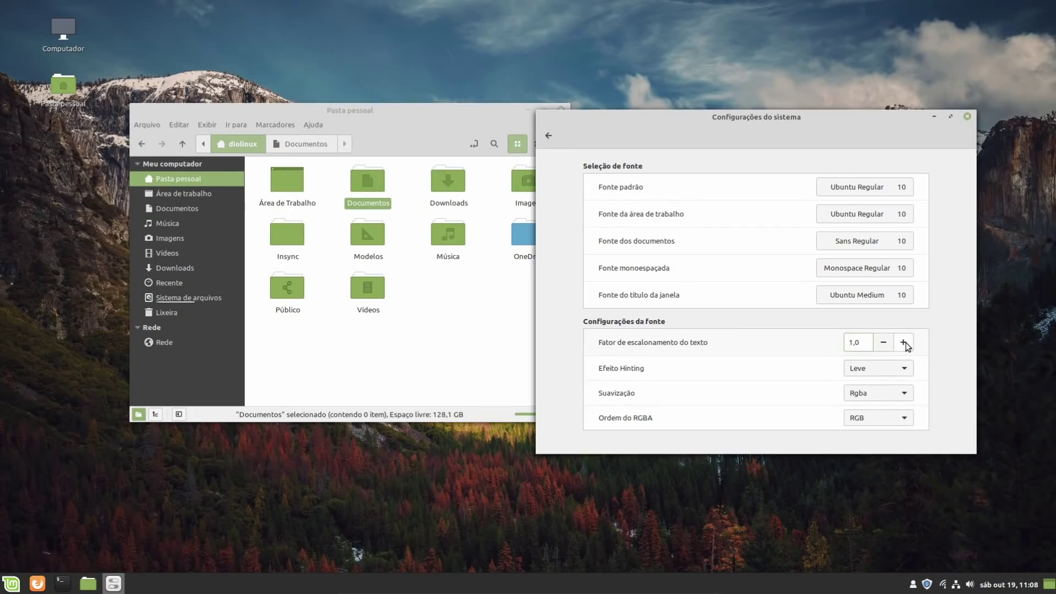
left_click(903, 342)
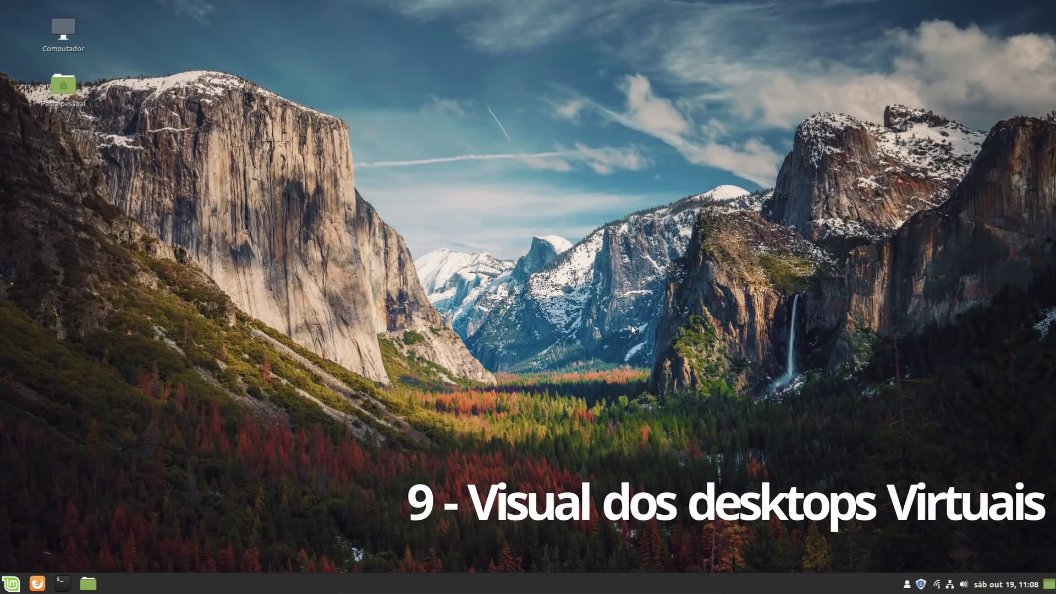
Step: Turn off the grid display of Expo mode in the workspace settings, checking the workspace overview before and after the change
key("ctrl+alt+Up")
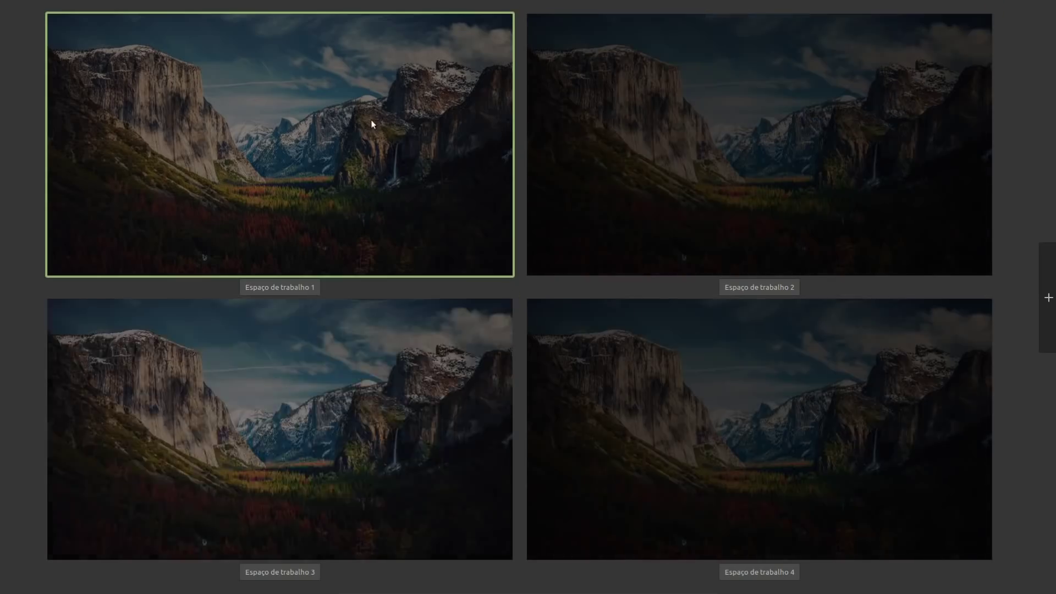
left_click(377, 130)
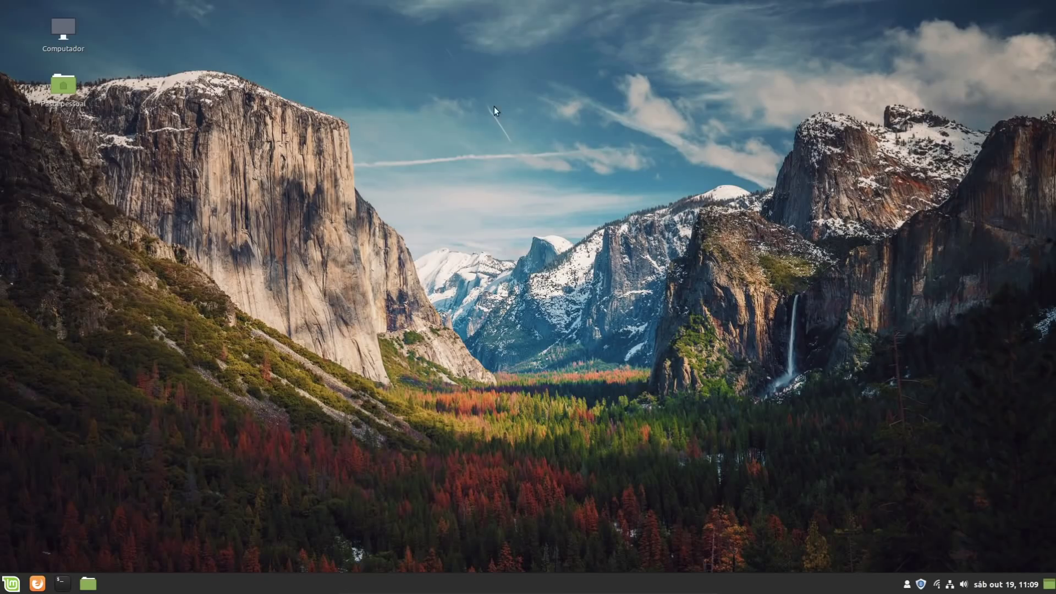
left_click(12, 583)
left_click(614, 286)
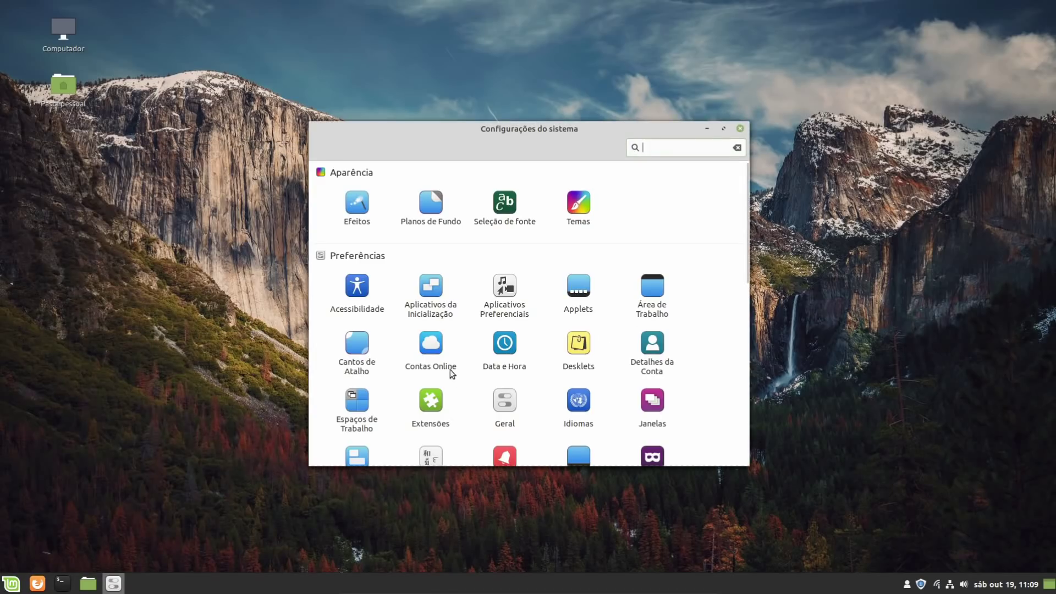
left_click(357, 401)
left_click(569, 147)
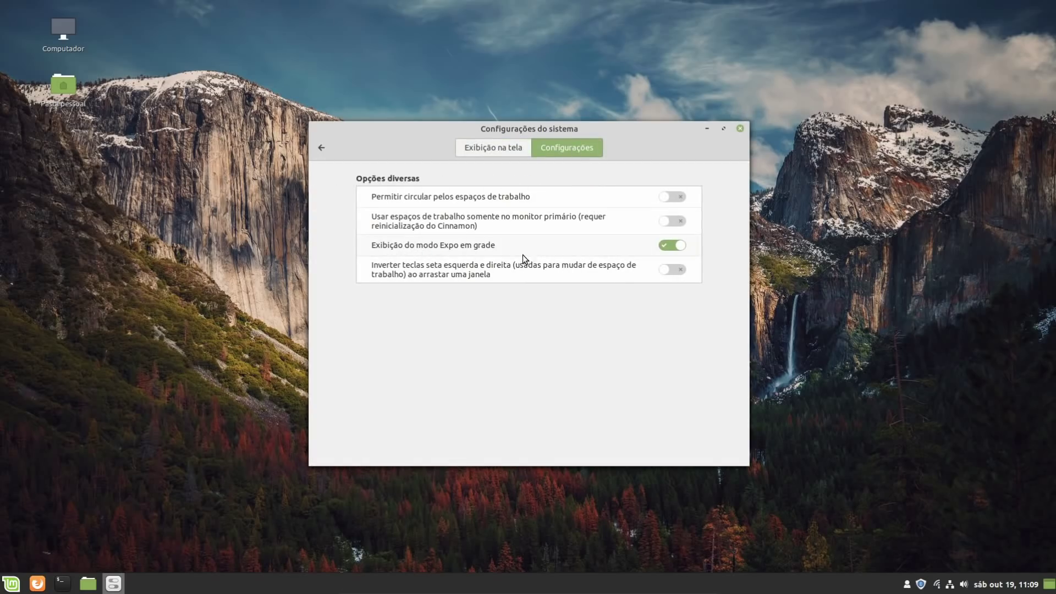
left_click(675, 247)
key("ctrl+alt+Up")
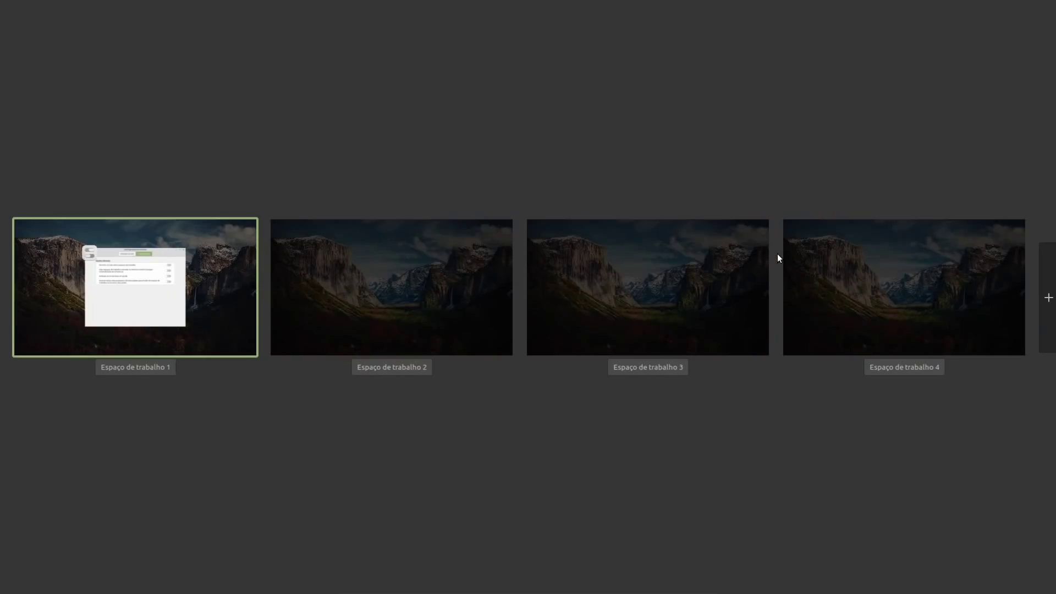
key("ctrl+alt+Up")
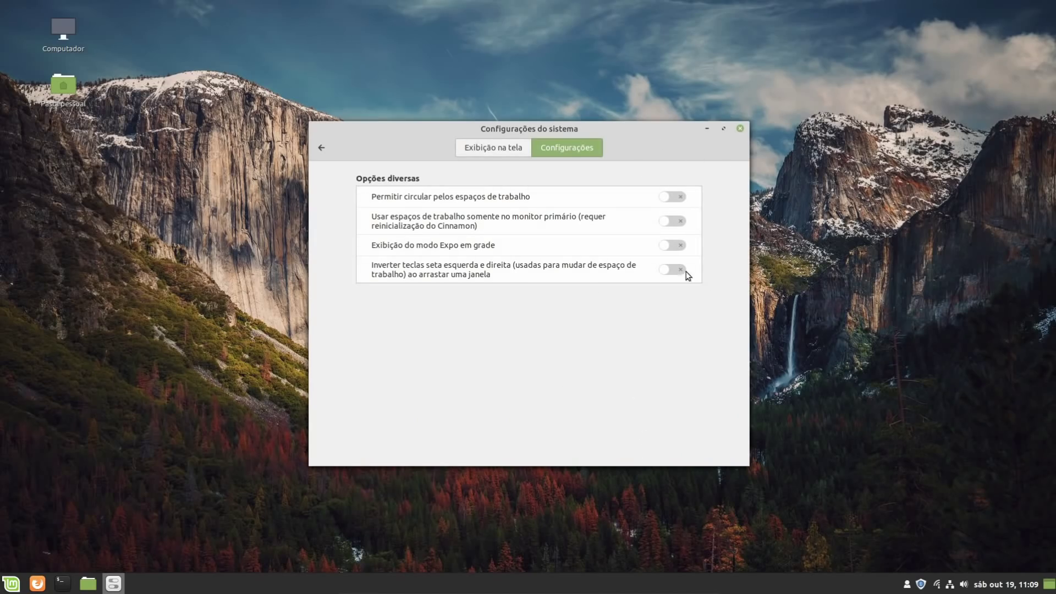
Step: Find the "Modo Expo" applet with the search term "ex", add it to the panel and close the applets window
right_click(783, 587)
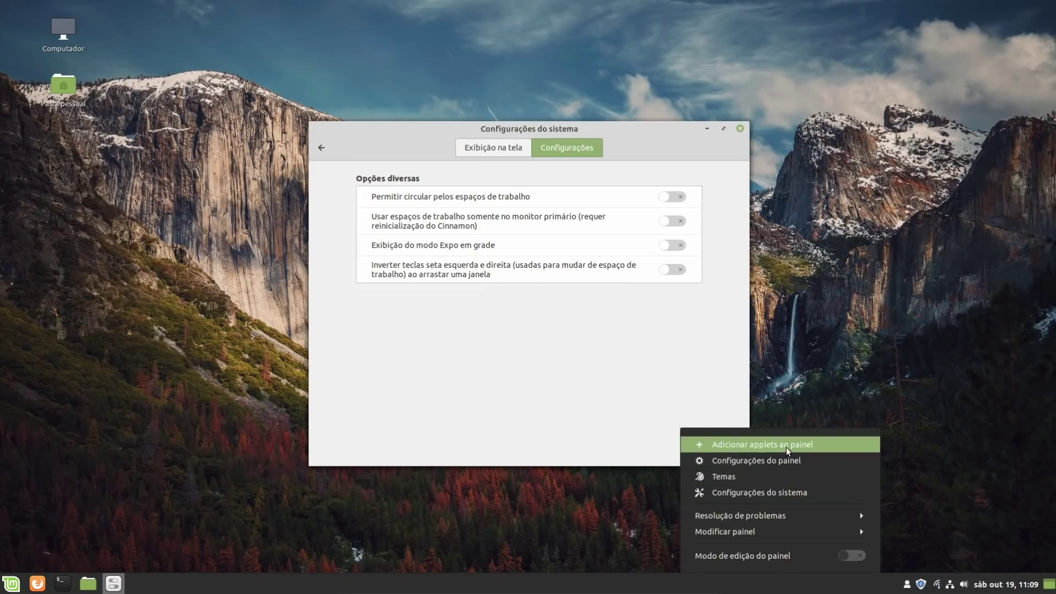
left_click(807, 448)
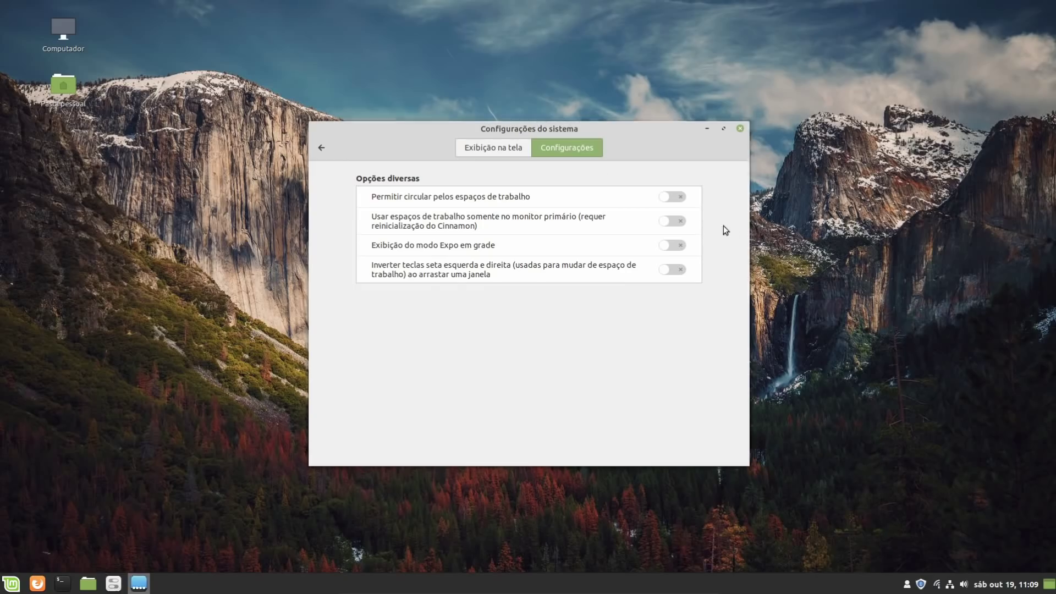
type("ex")
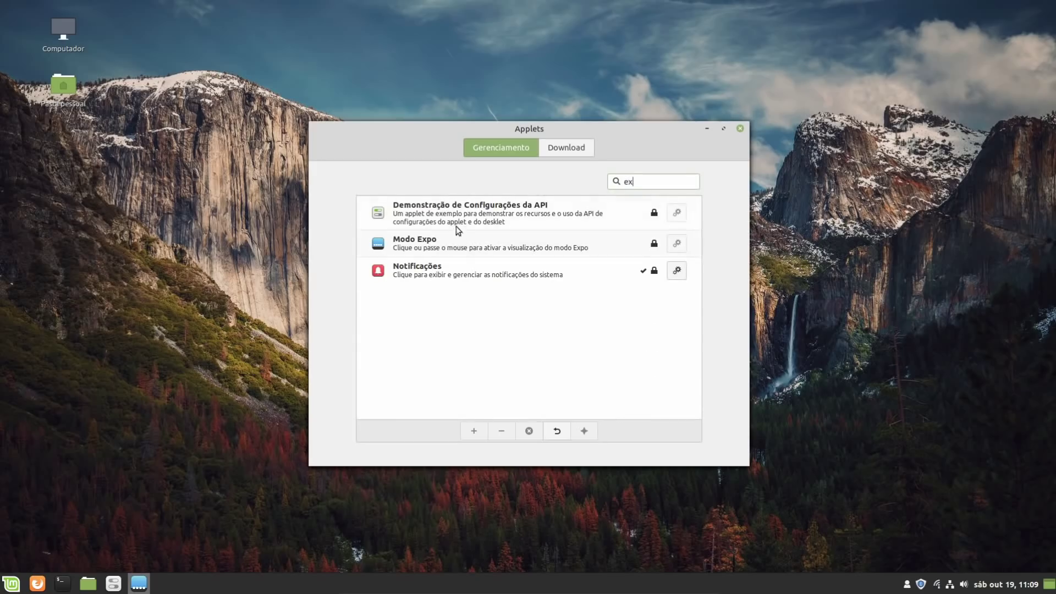
left_click(453, 242)
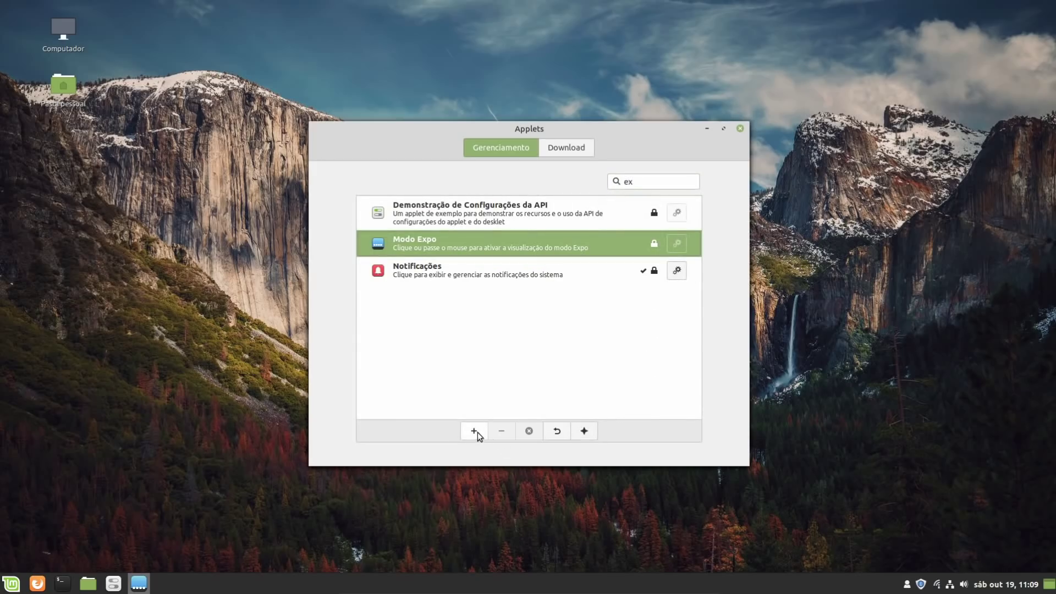
left_click(741, 128)
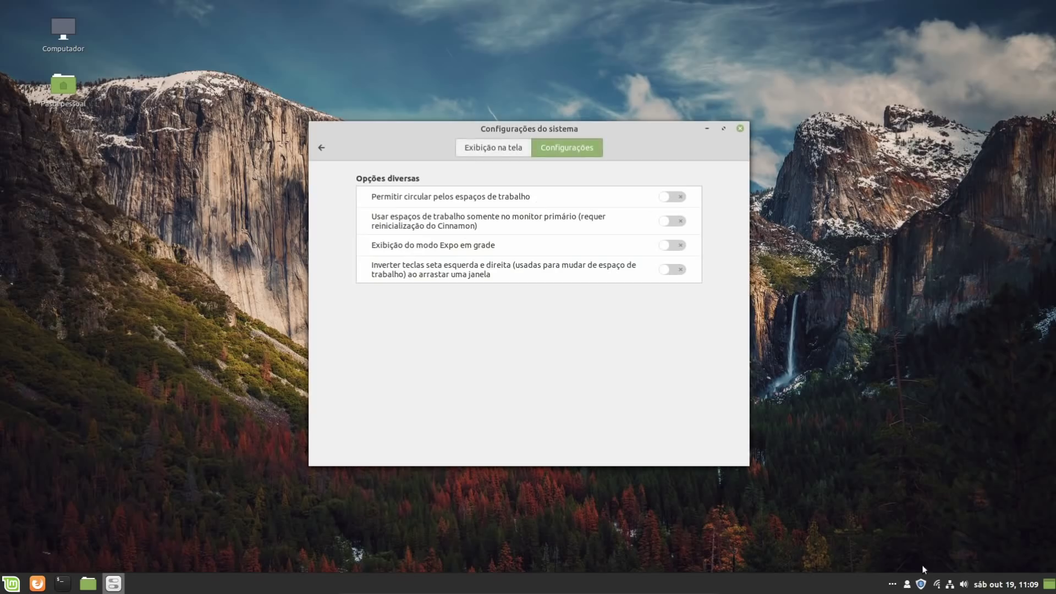
Step: Move the Expo applet beside the menu icon in panel edit mode, and test it by opening the overview and choosing workspace 1
right_click(849, 589)
left_click(866, 558)
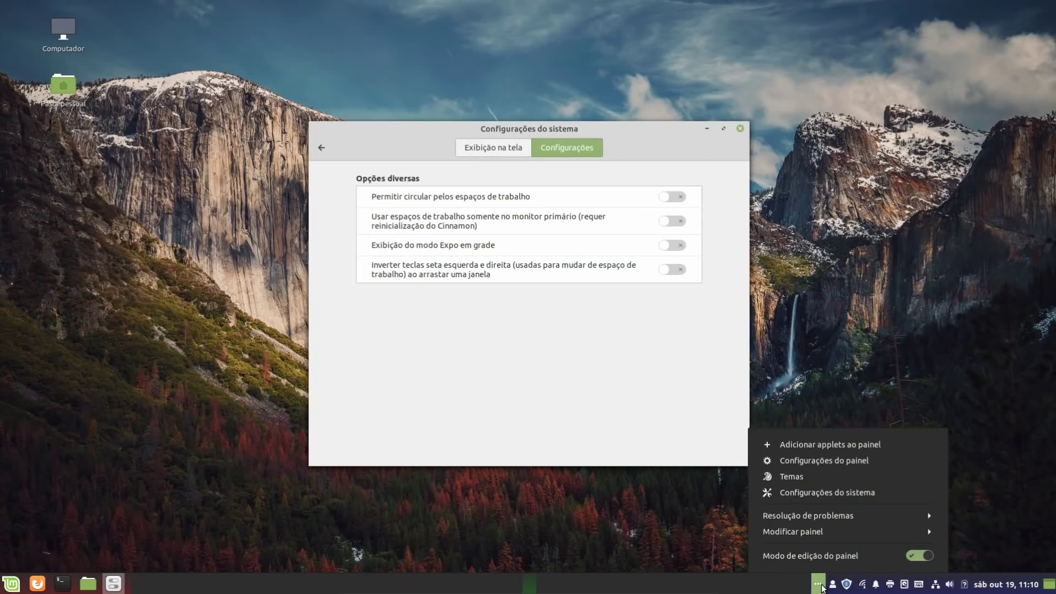
left_click_drag(822, 589, 35, 581)
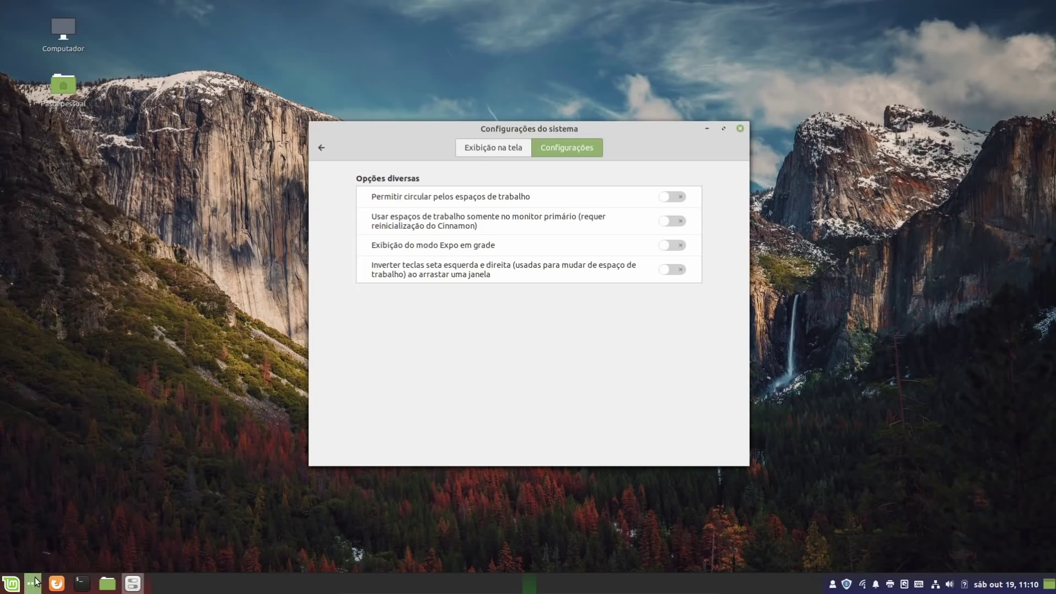
left_click(740, 129)
right_click(661, 575)
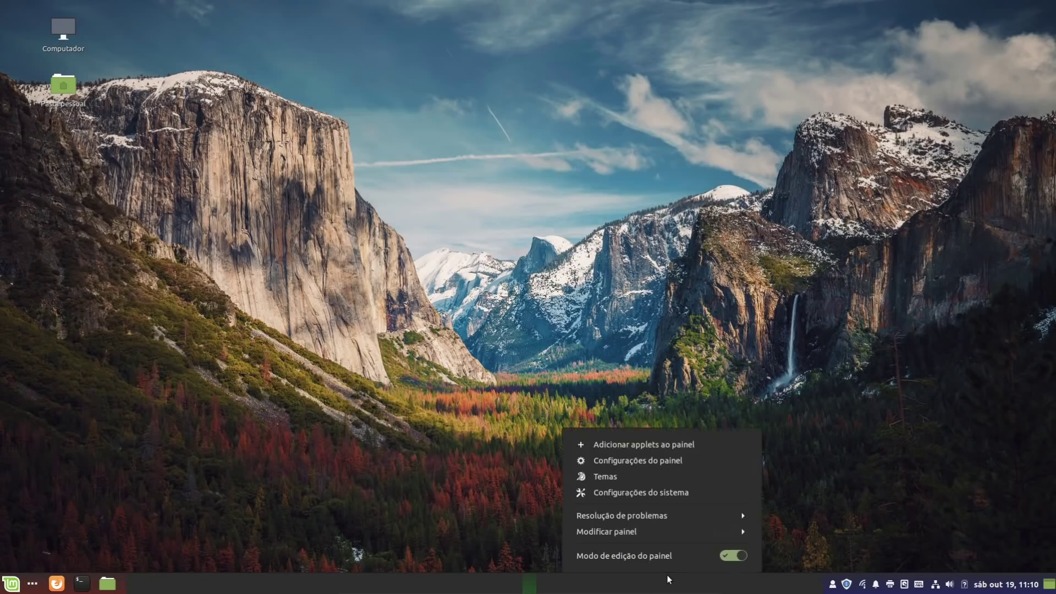
left_click(729, 555)
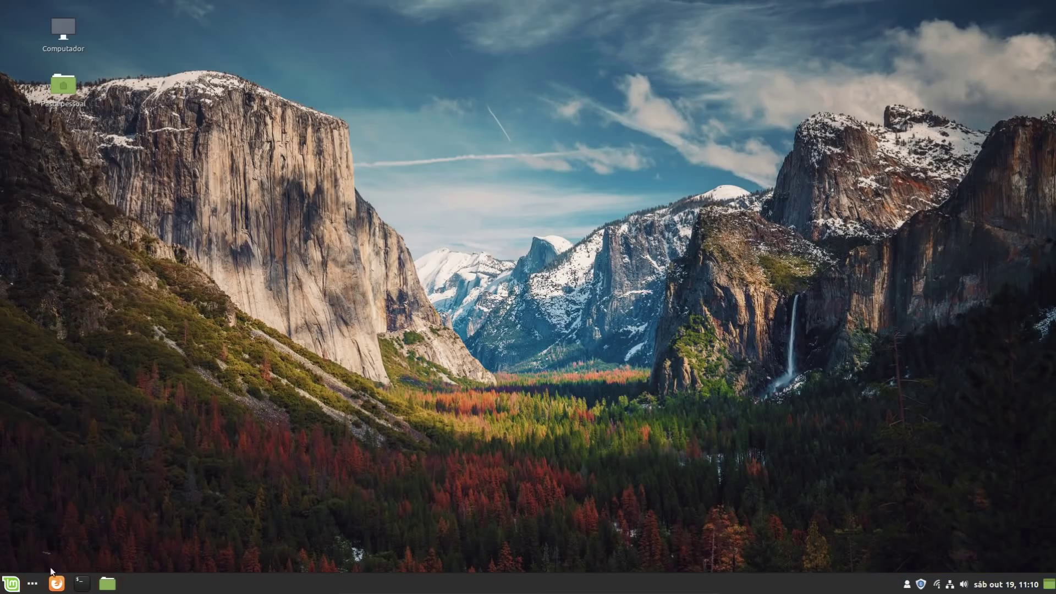
left_click(33, 582)
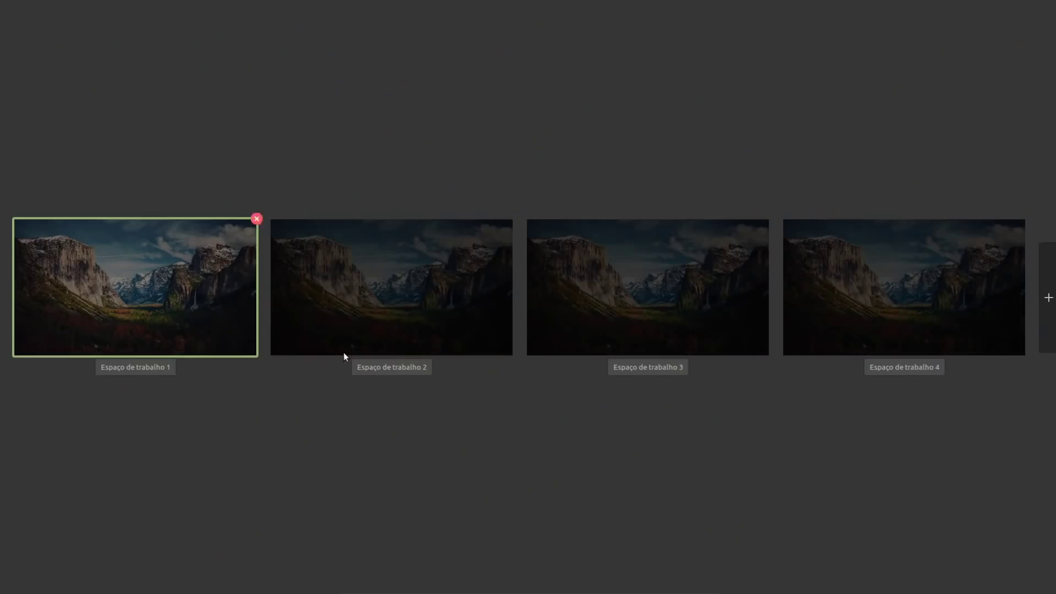
left_click(186, 284)
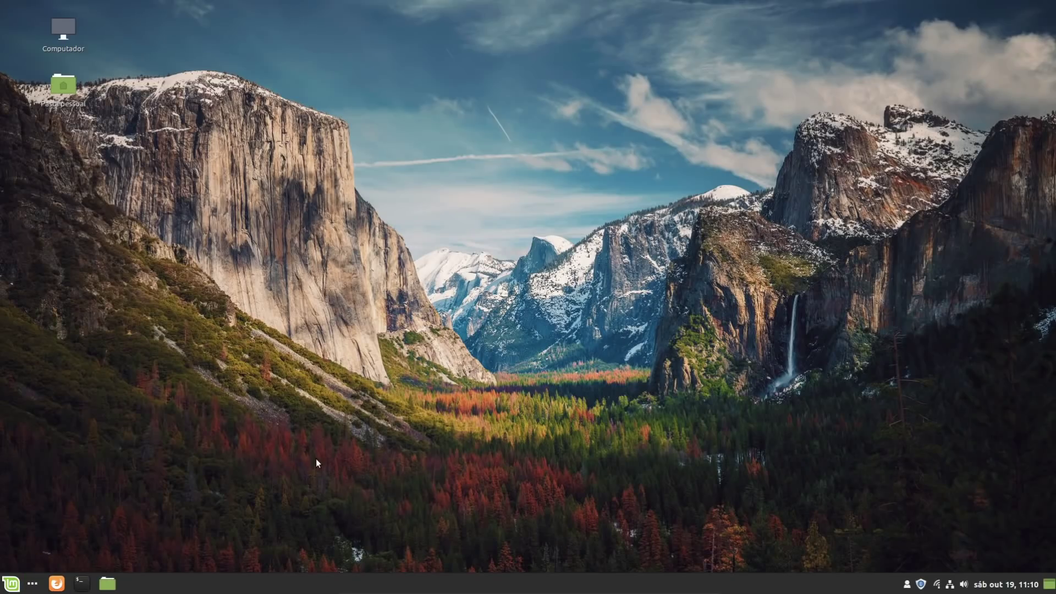
Step: Add the workspace switcher applet "Alterar área de trabalho" to the panel
right_click(781, 585)
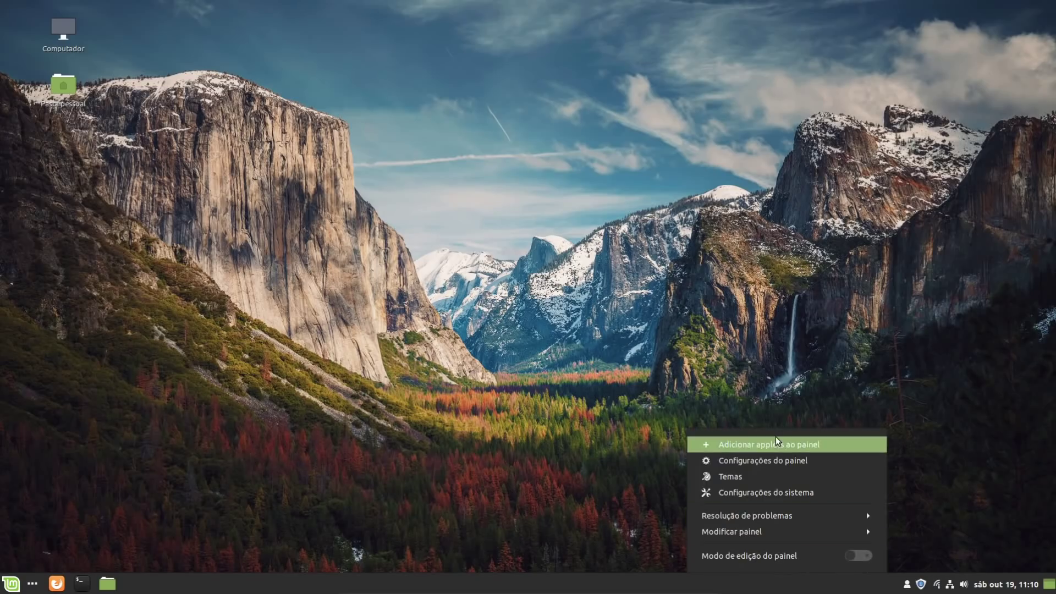
left_click(710, 313)
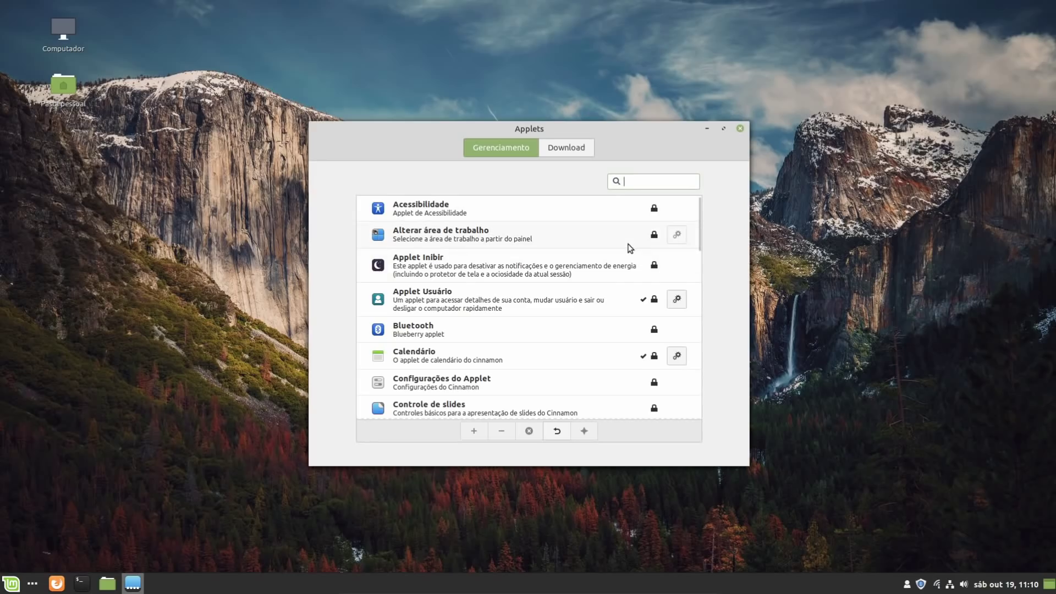
left_click(589, 242)
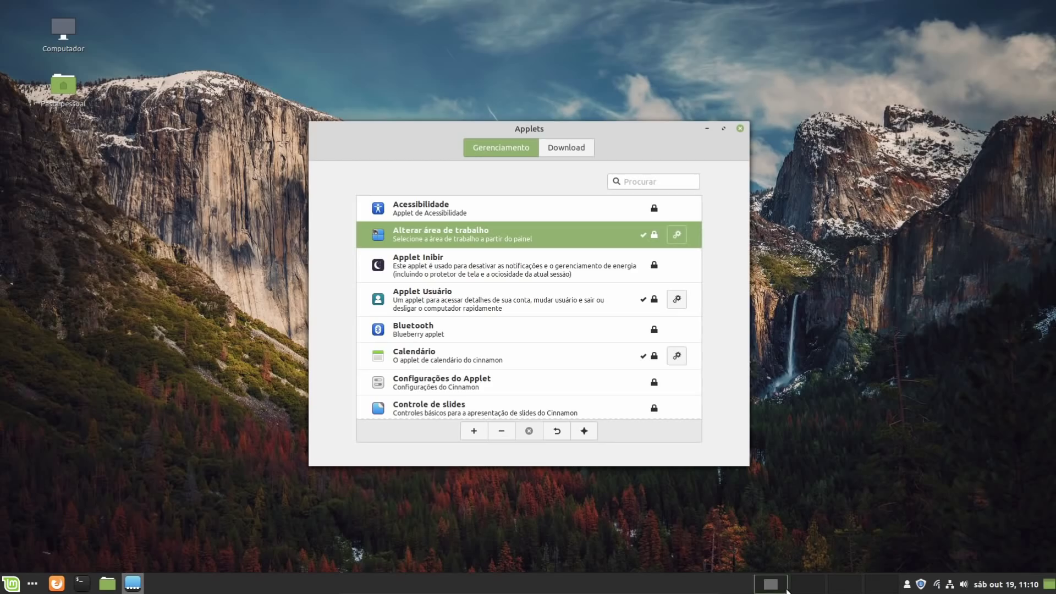
Step: Test moving between workspaces with the panel's workspace switcher and the keyboard, ending on workspace 1
left_click(808, 587)
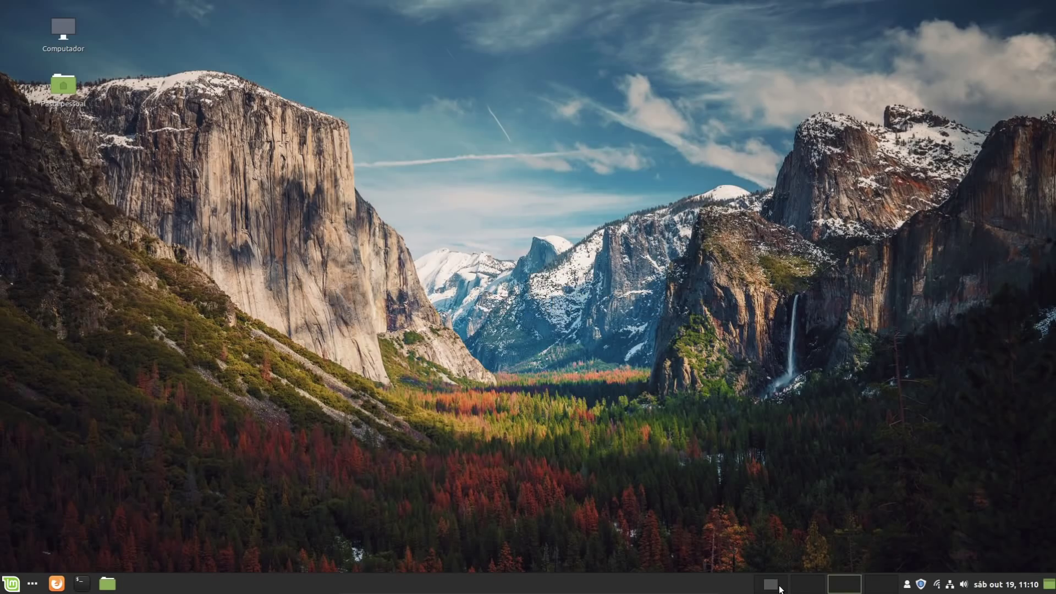
left_click(780, 588)
key("ctrl+alt+Right")
key("ctrl+alt+Right")
key("ctrl+alt+Left")
key("ctrl+alt+Left")
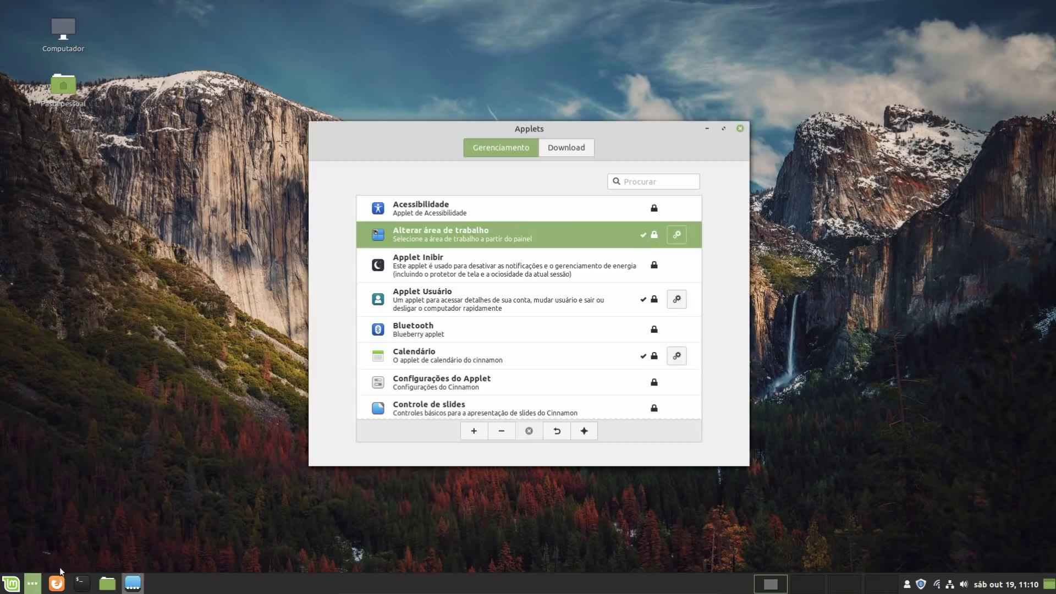
Step: Remove two workspaces in the Expo overview so that two are left, and switch between the remaining ones
key("ctrl+alt+Up")
left_click(511, 219)
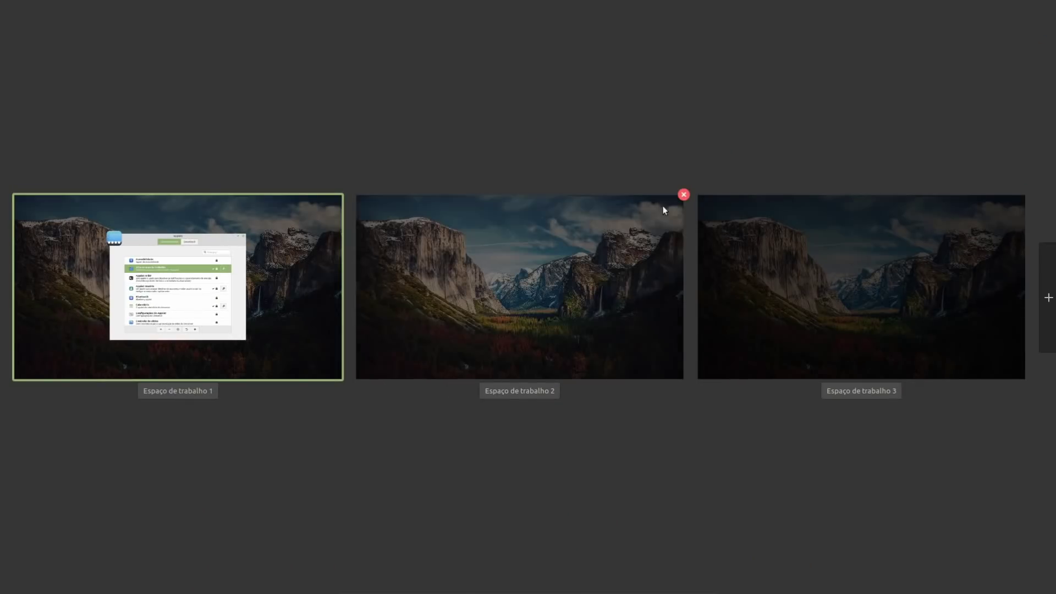
left_click(684, 194)
left_click(414, 289)
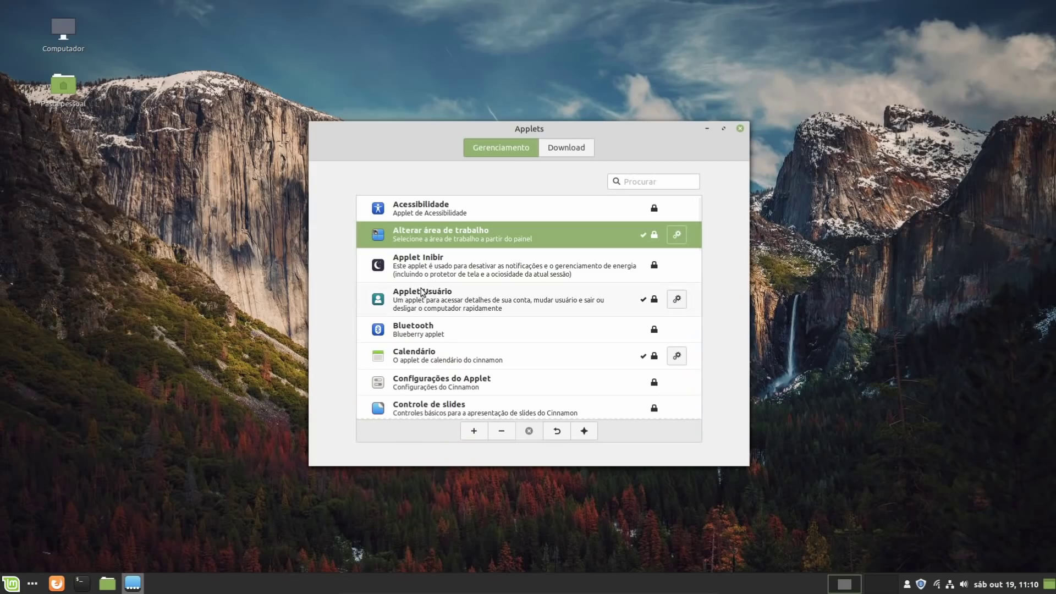
left_click(881, 589)
left_click(855, 584)
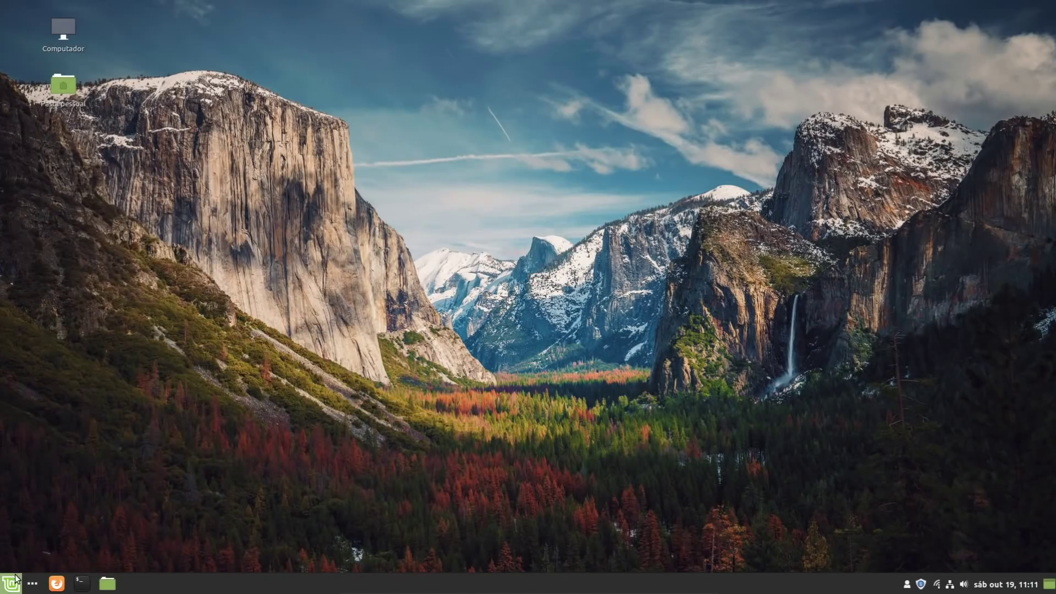
Step: Open the hot corner settings (Cantos de Atalho) and enable the upper-right corner with the action "Mostrar todas as janelas"
left_click(12, 582)
left_click(41, 180)
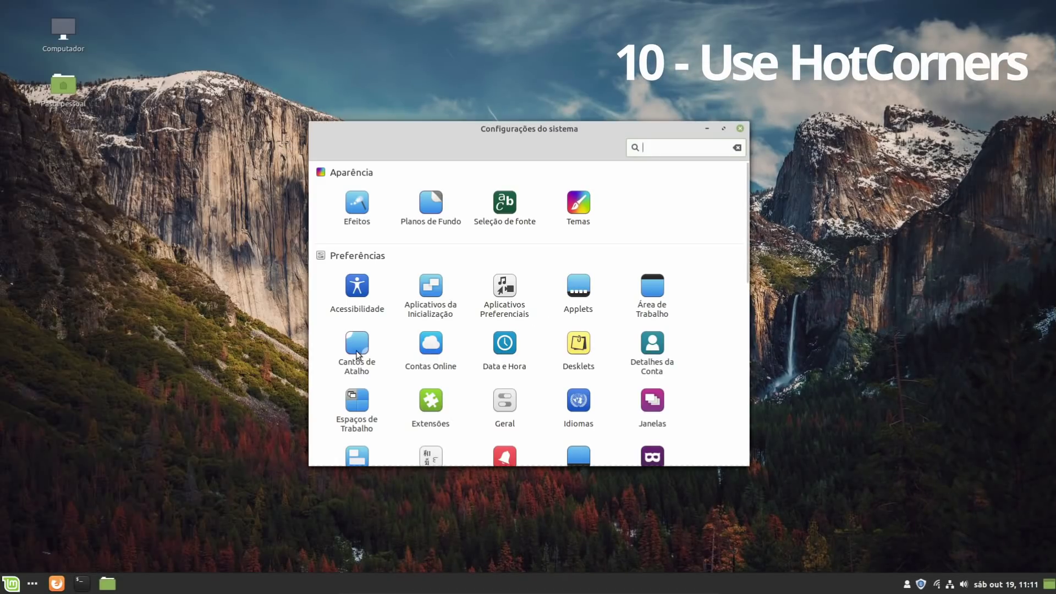
left_click(357, 352)
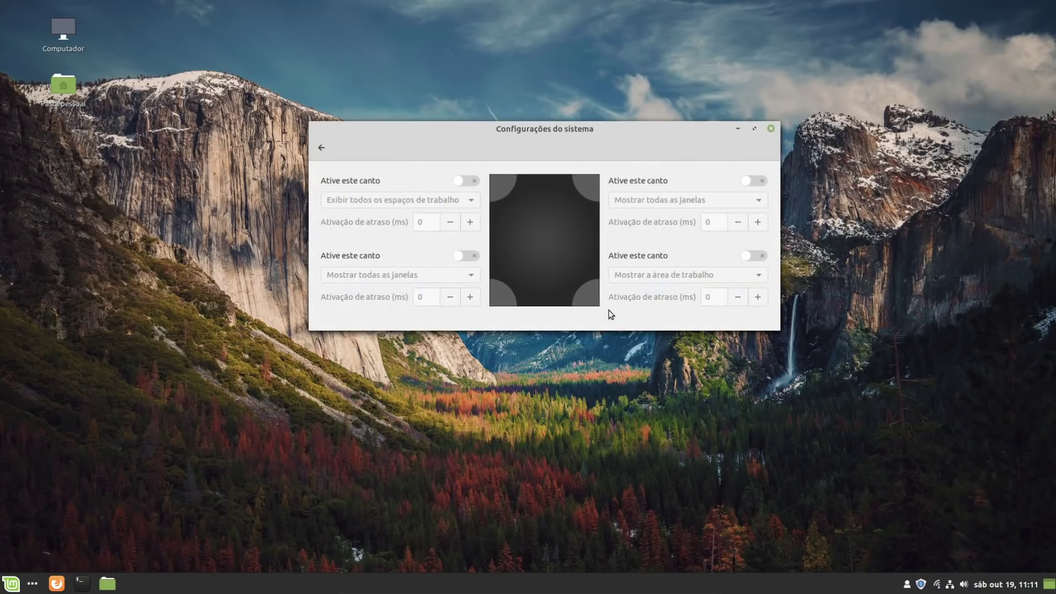
left_click(754, 181)
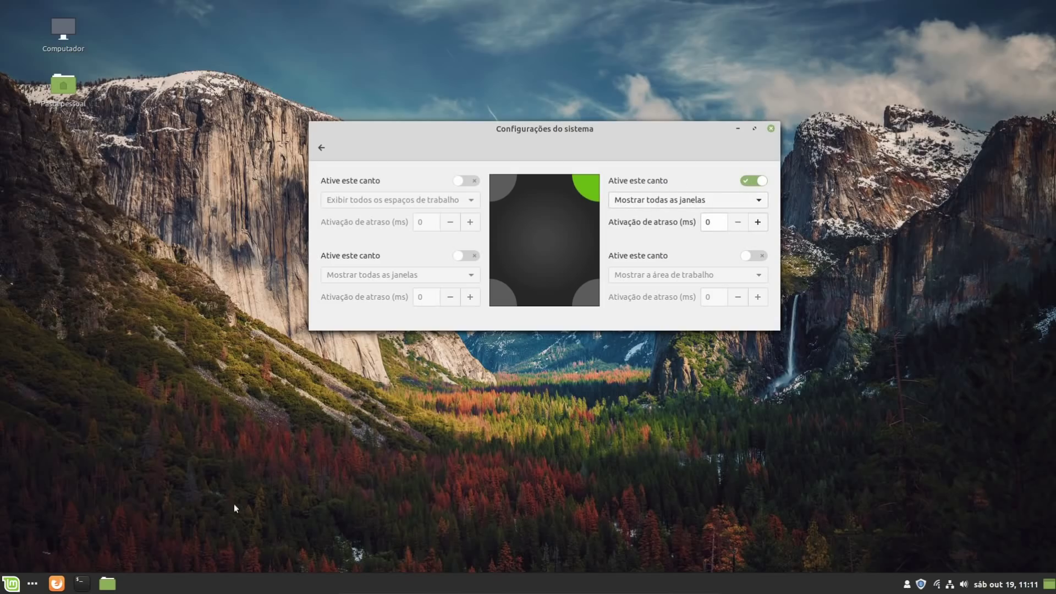
Step: Open the home folder and a terminal beside the settings, and test the upper-right hot corner by choosing the settings window in the overview
left_click(107, 583)
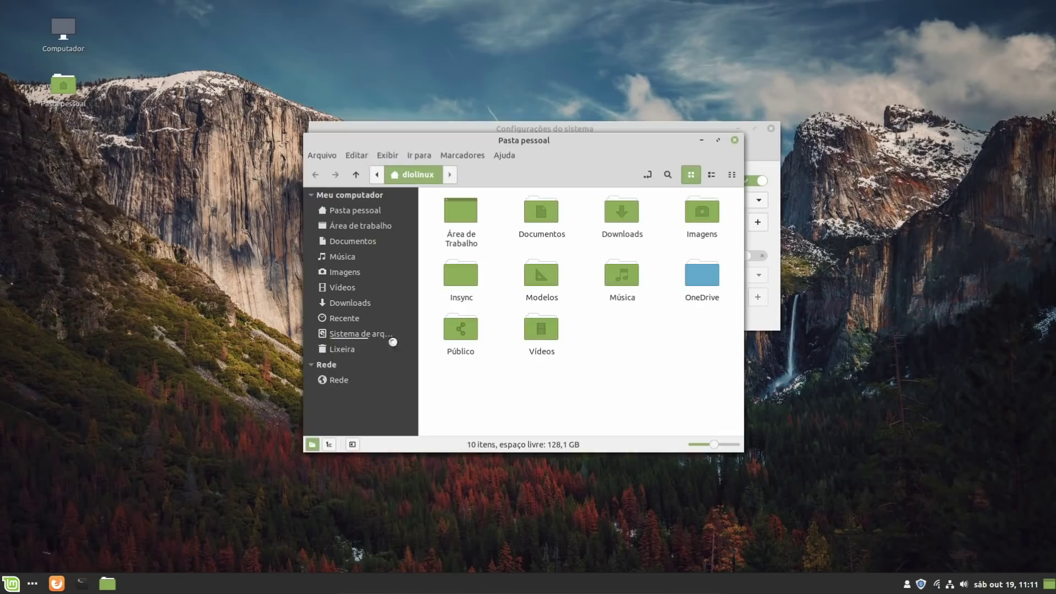
key("ctrl+alt+t")
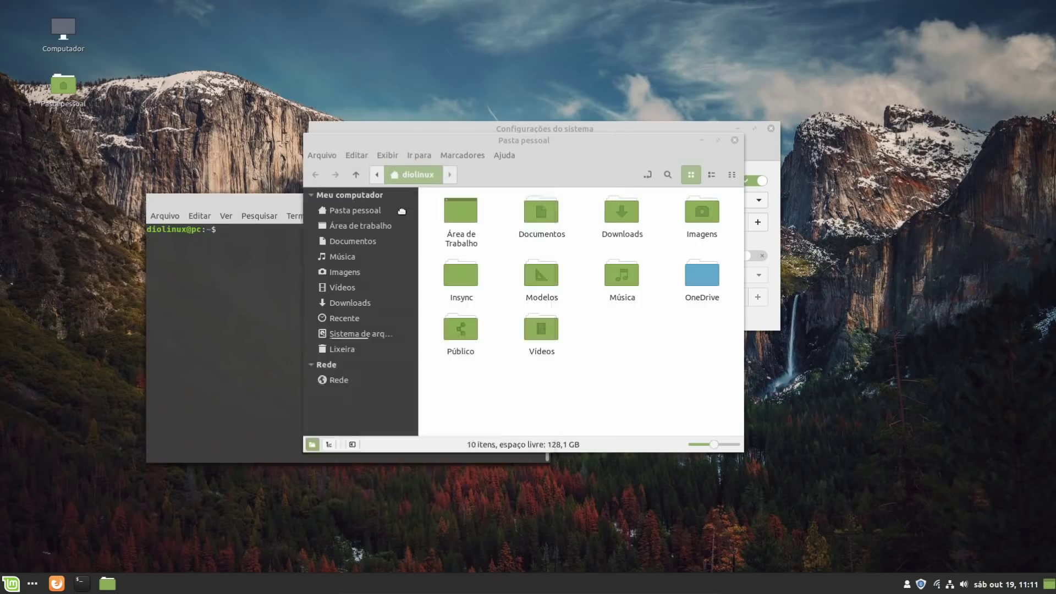
left_click_drag(401, 211, 259, 266)
left_click(635, 146)
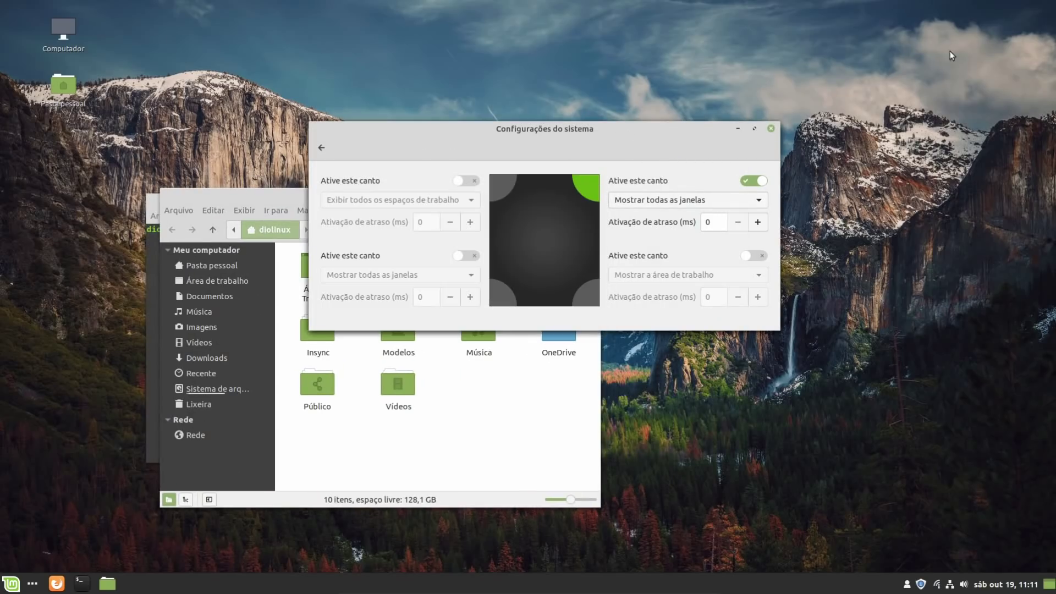
mouse_move(1055, 0)
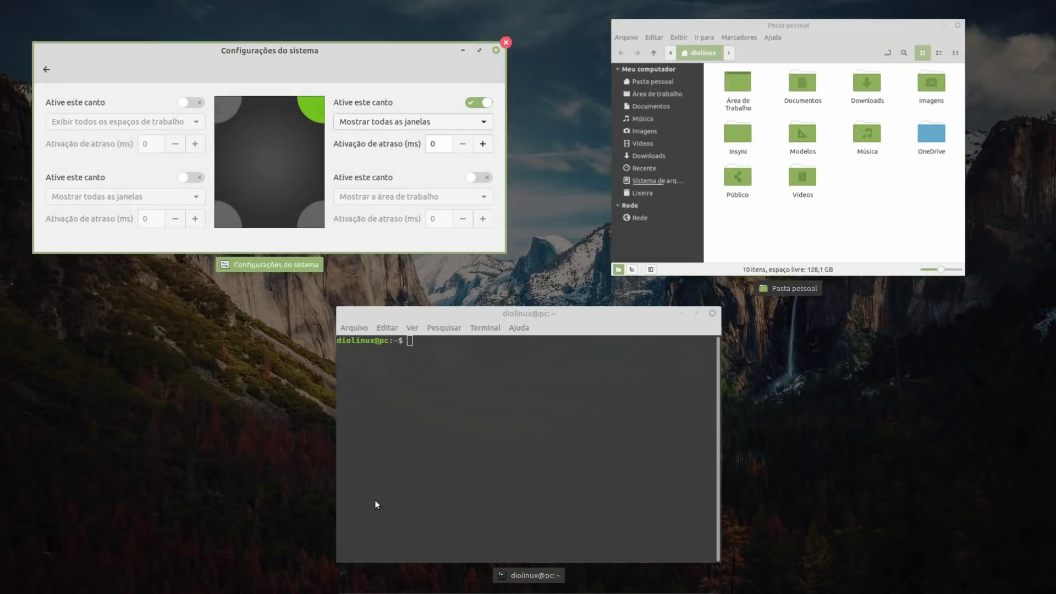
left_click(449, 220)
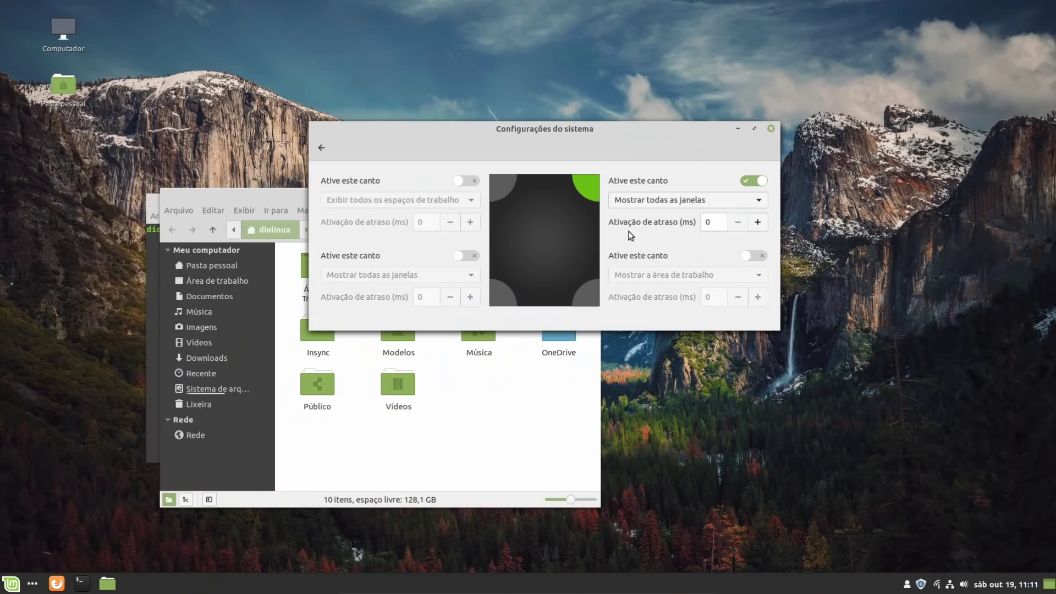
Step: Set the upper-right hot corner's action to "Mostrar a área de trabalho" and test it
left_click(679, 200)
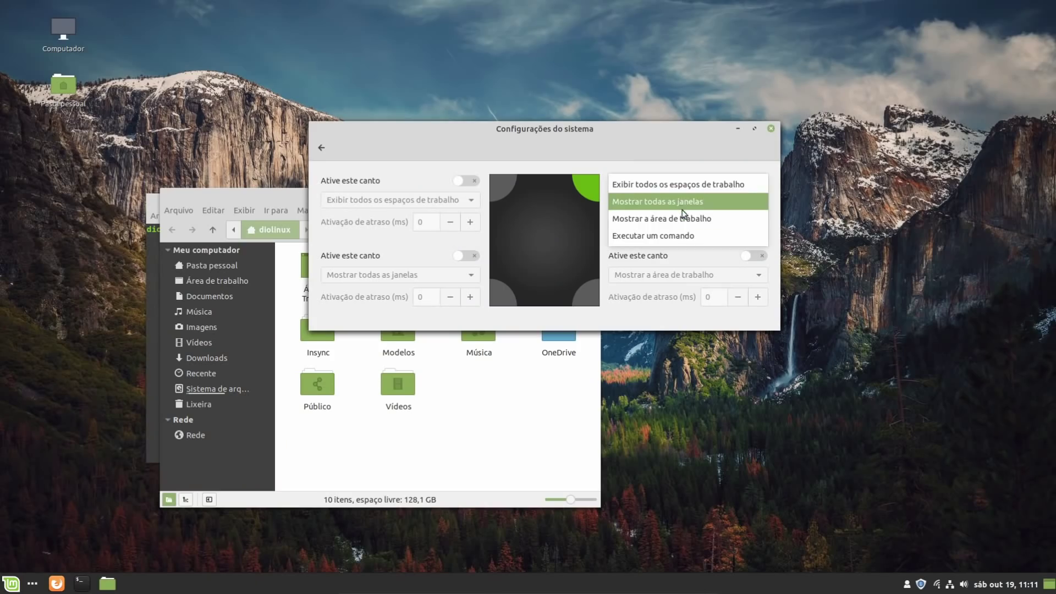
left_click(691, 218)
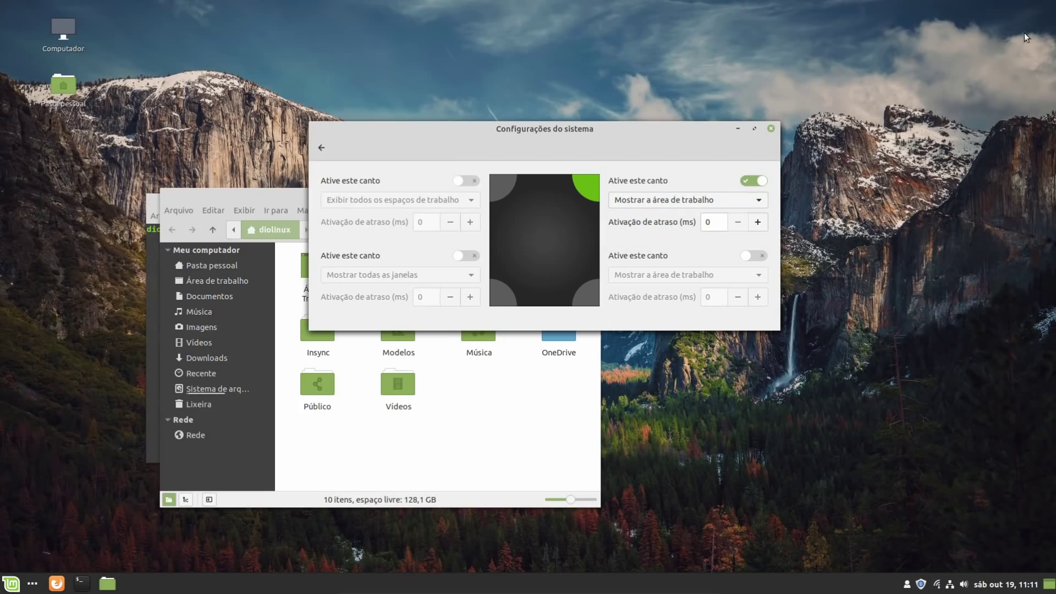
mouse_move(1055, 0)
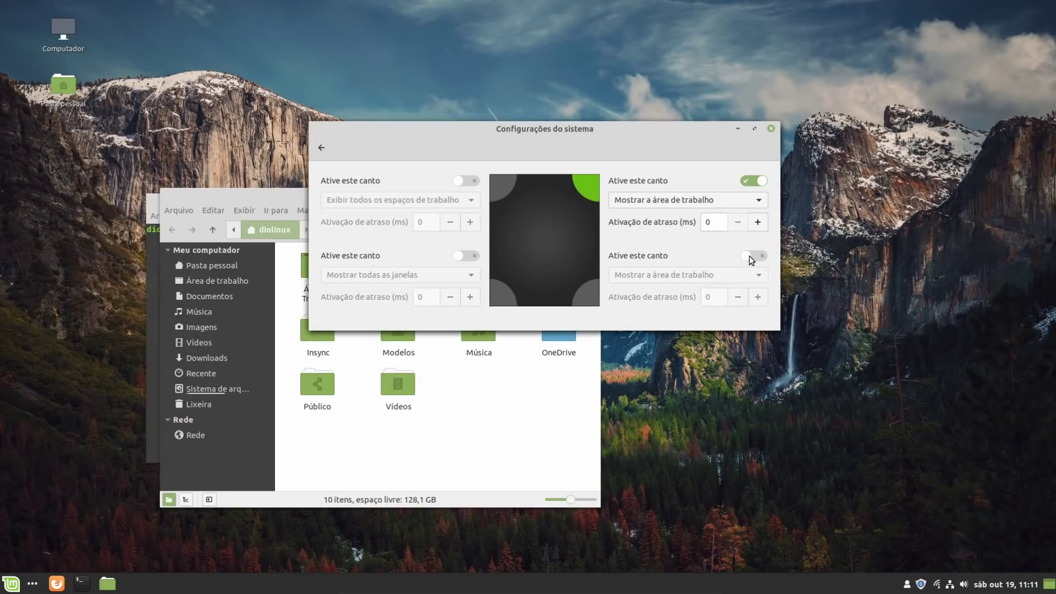
Step: Try the lower-right hot corner with the action "Mostrar a área de trabalho" and turn that corner off again
left_click(749, 256)
left_click(688, 275)
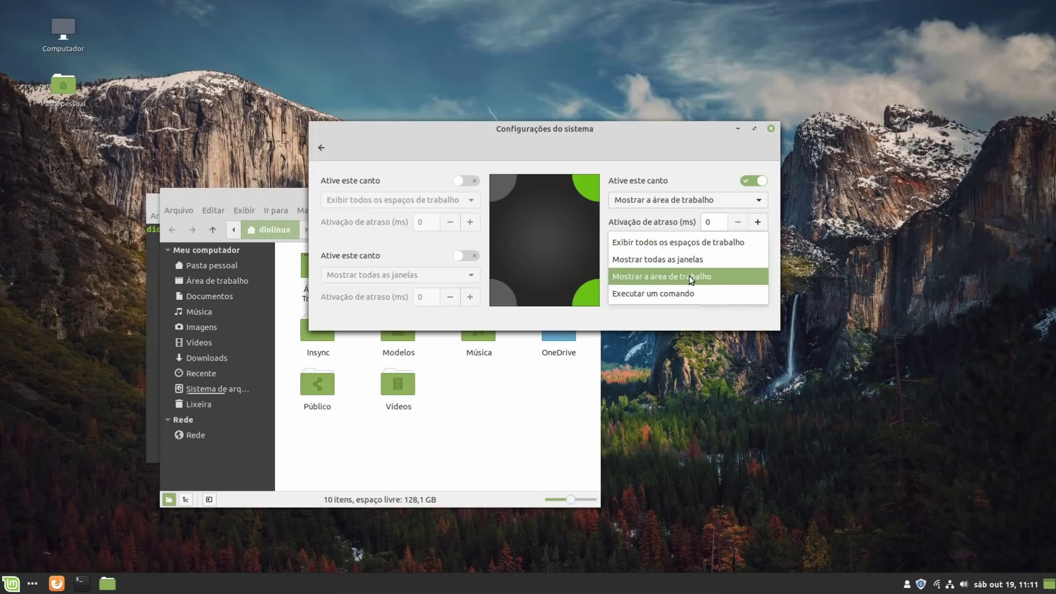
left_click(688, 275)
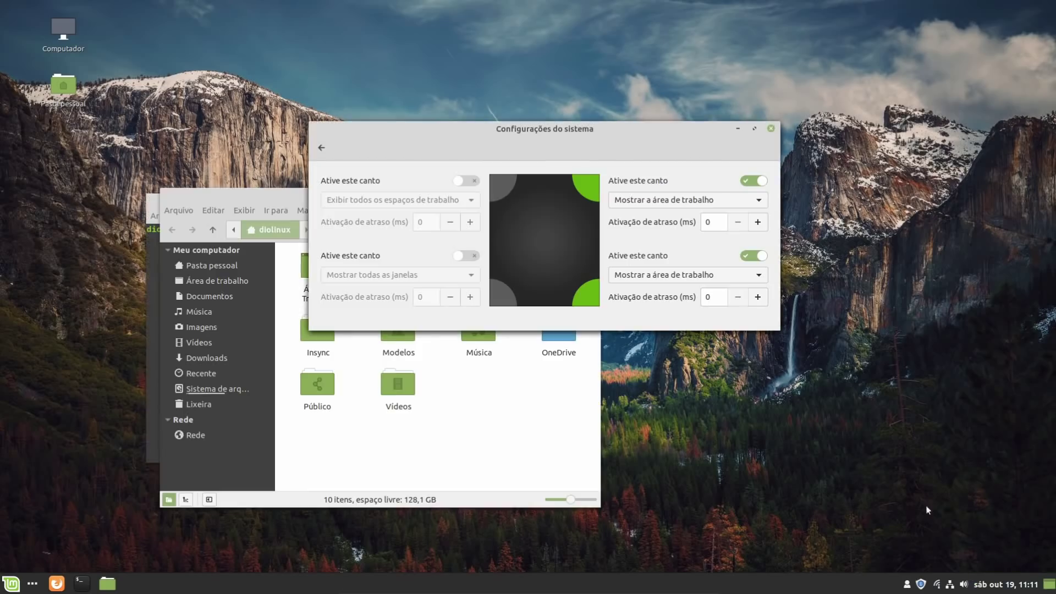
mouse_move(1055, 593)
left_click(743, 257)
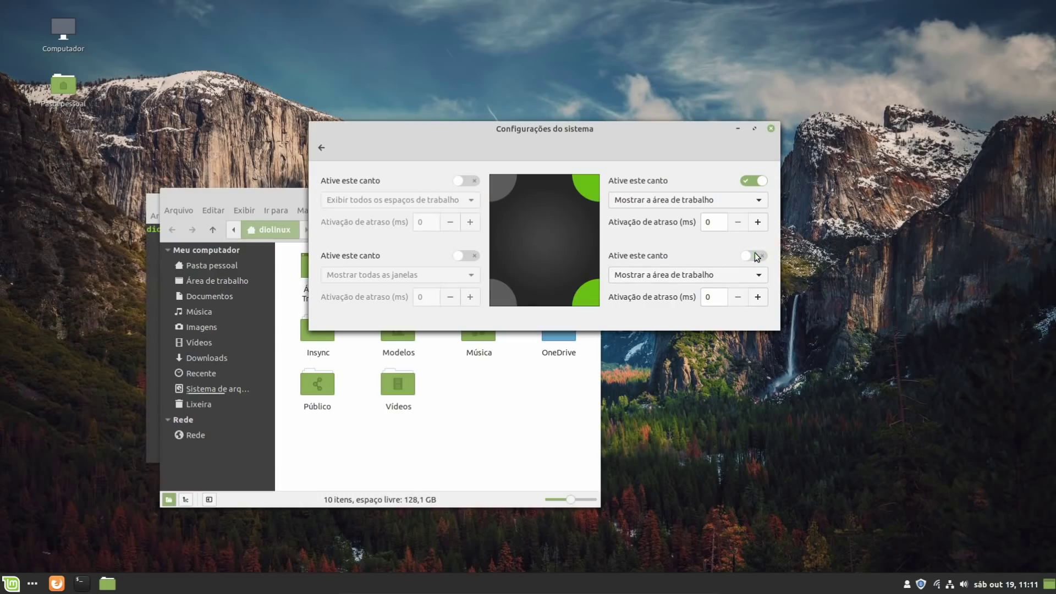
Step: Set the upper-right hot corner to "Executar um comando" with the command firefox, test it, and switch the corner off
left_click(707, 203)
left_click(682, 219)
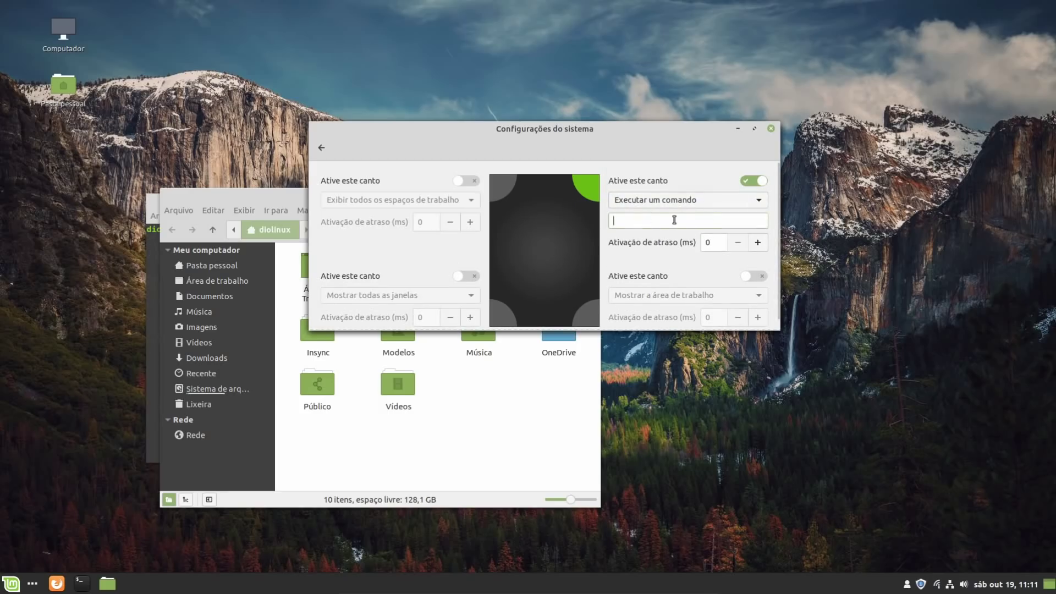
type("firefox")
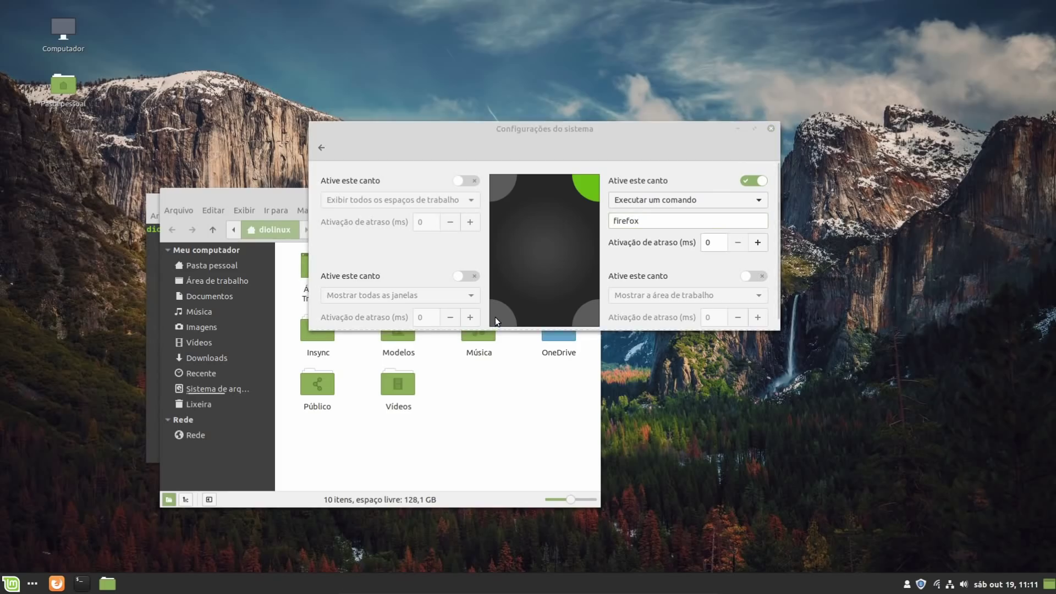
mouse_move(1055, 0)
left_click(867, 34)
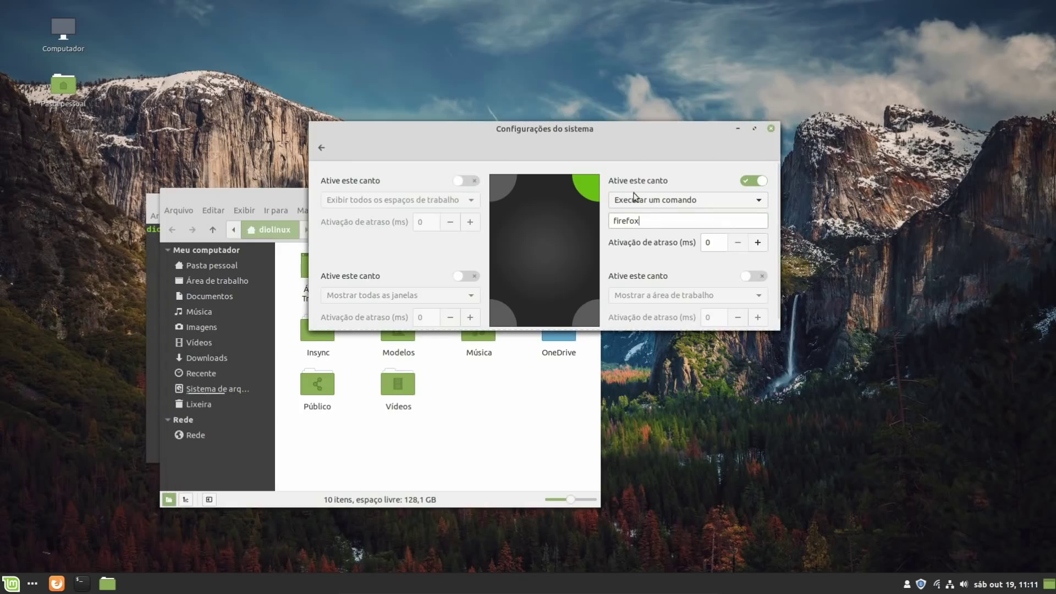
left_click(756, 180)
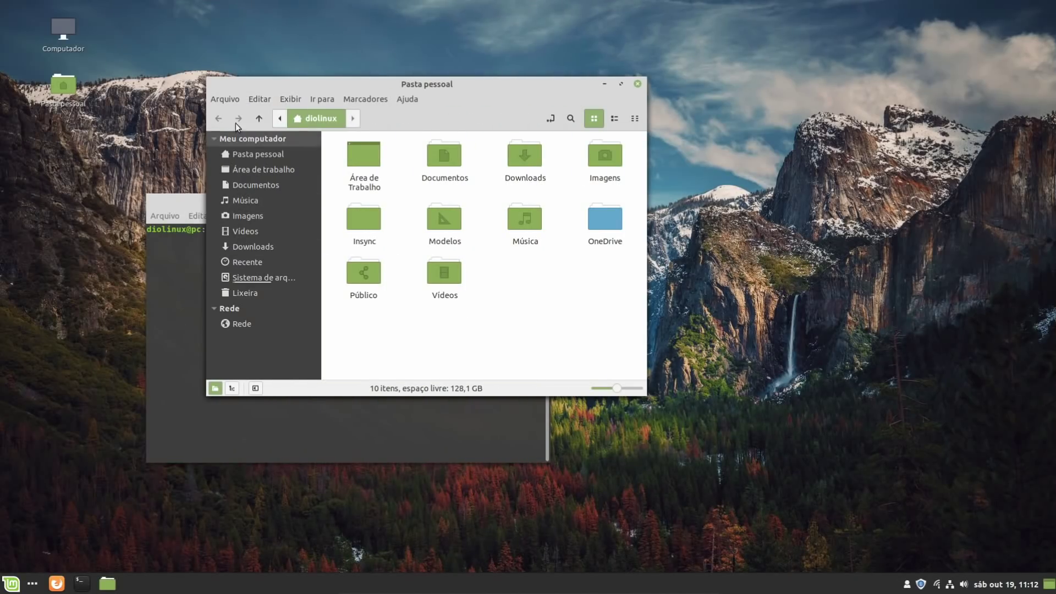
Step: In the file manager's toolbar preferences, enable Mostrar Miniaturas, Abrir no terminal, Pasta pessoal, Atualizar, Nova pasta and Computador
left_click(257, 100)
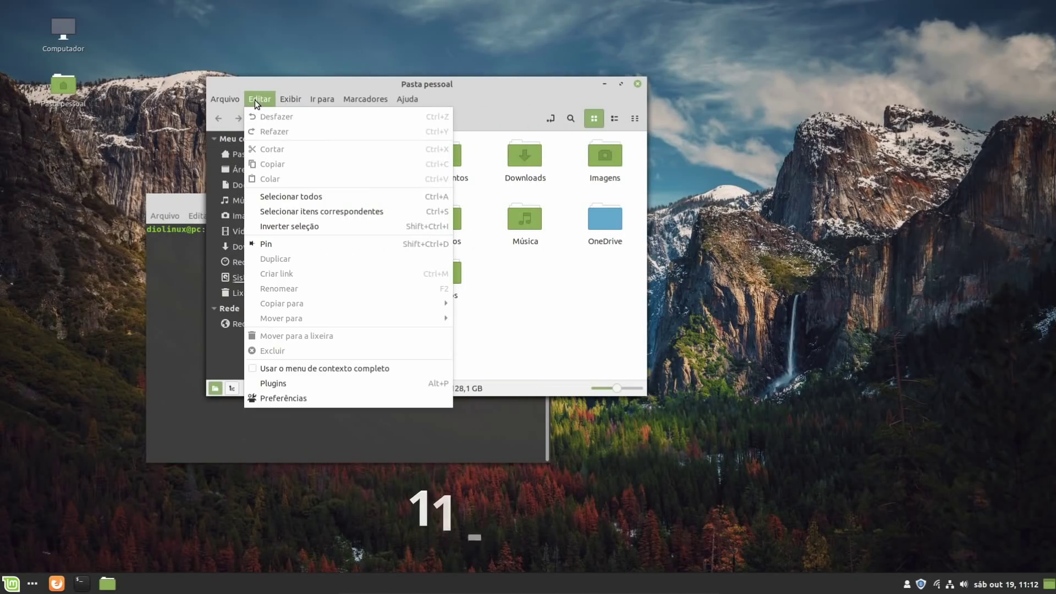
left_click(306, 397)
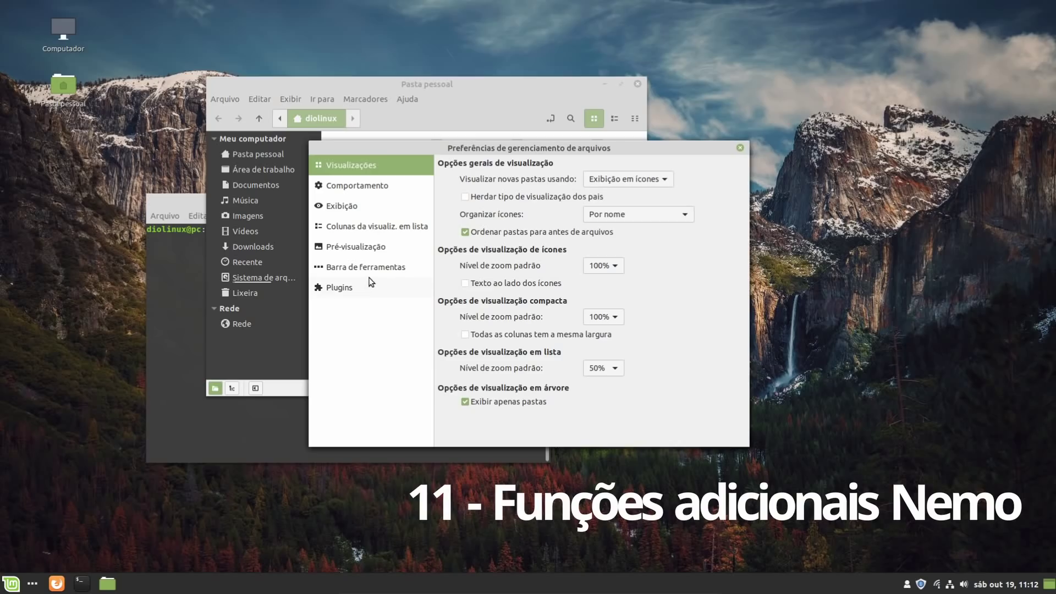
left_click(373, 270)
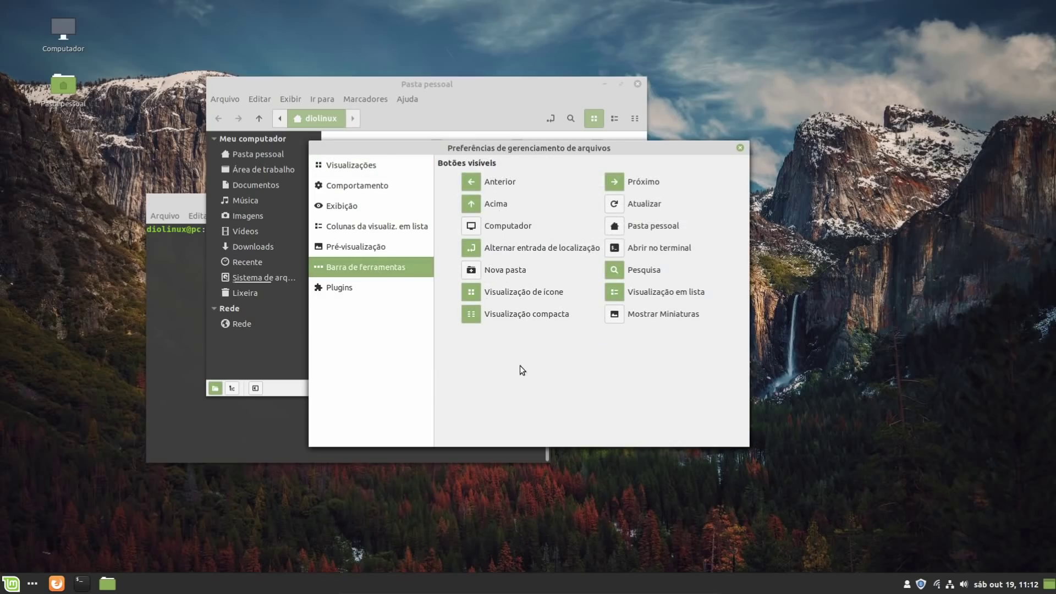
left_click(614, 315)
left_click(618, 248)
left_click(616, 227)
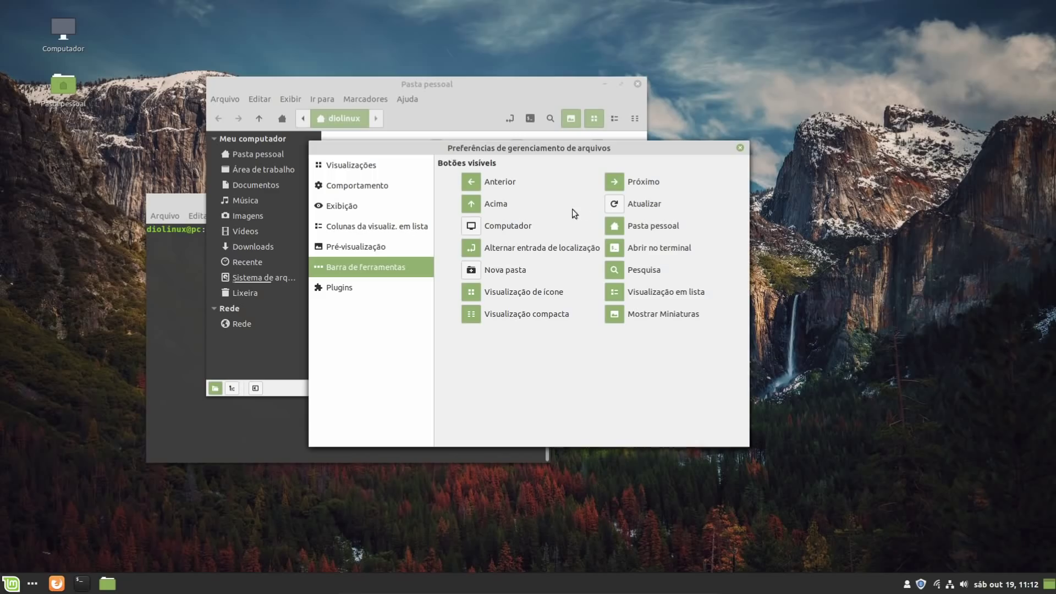
left_click(615, 203)
left_click(471, 270)
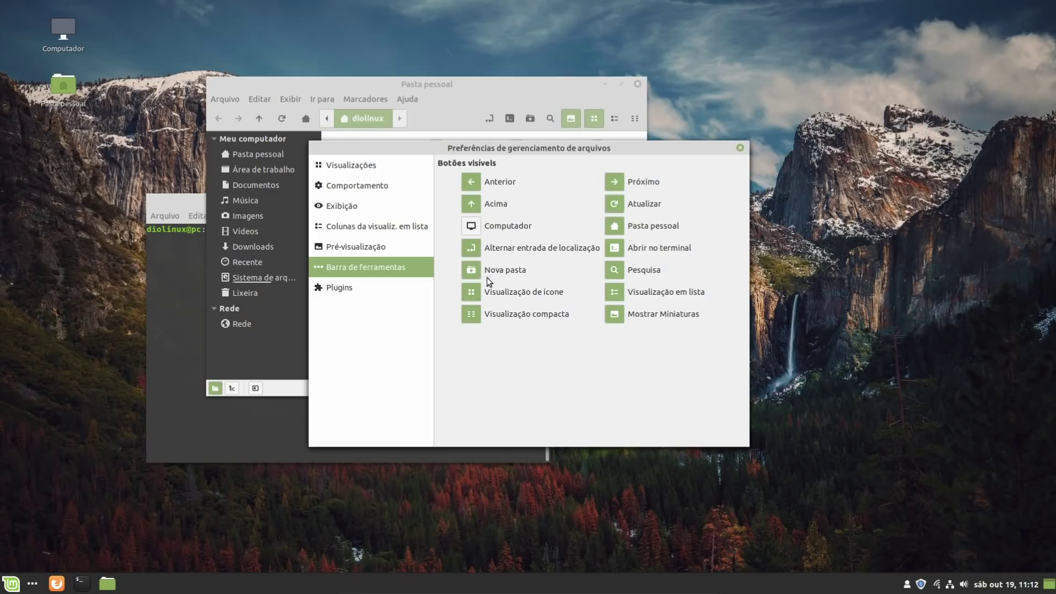
left_click(473, 230)
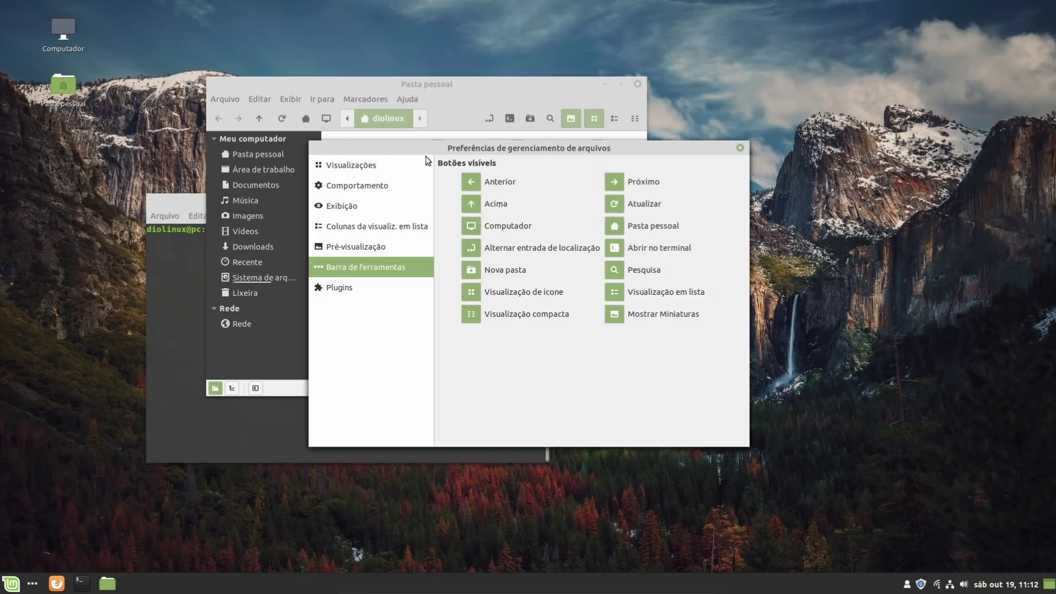
Step: Hide the Acima button from the file manager toolbar and close the preferences
left_click(471, 205)
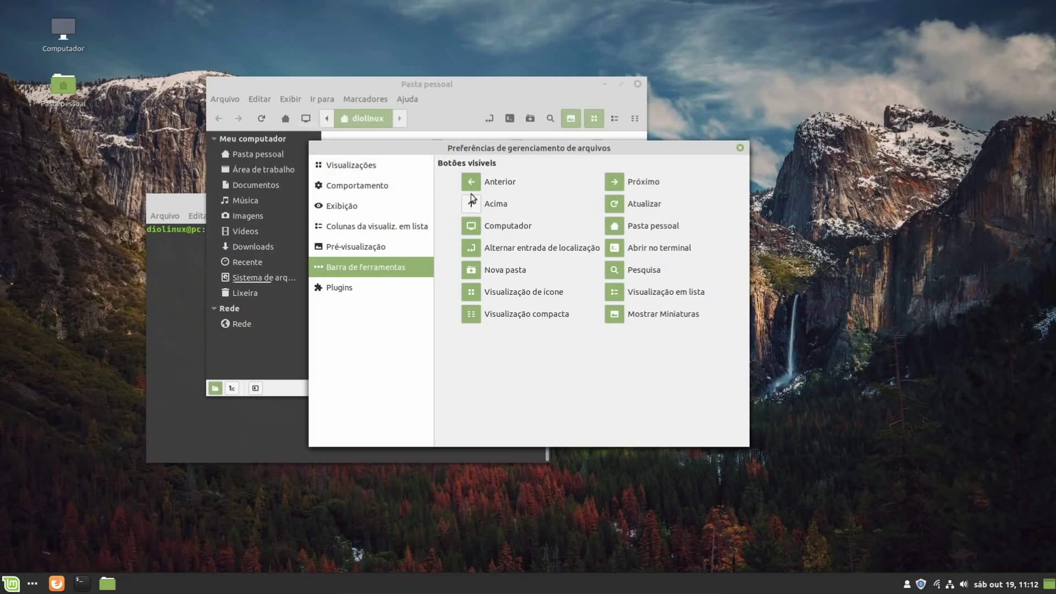
left_click(471, 197)
left_click(472, 204)
left_click(740, 148)
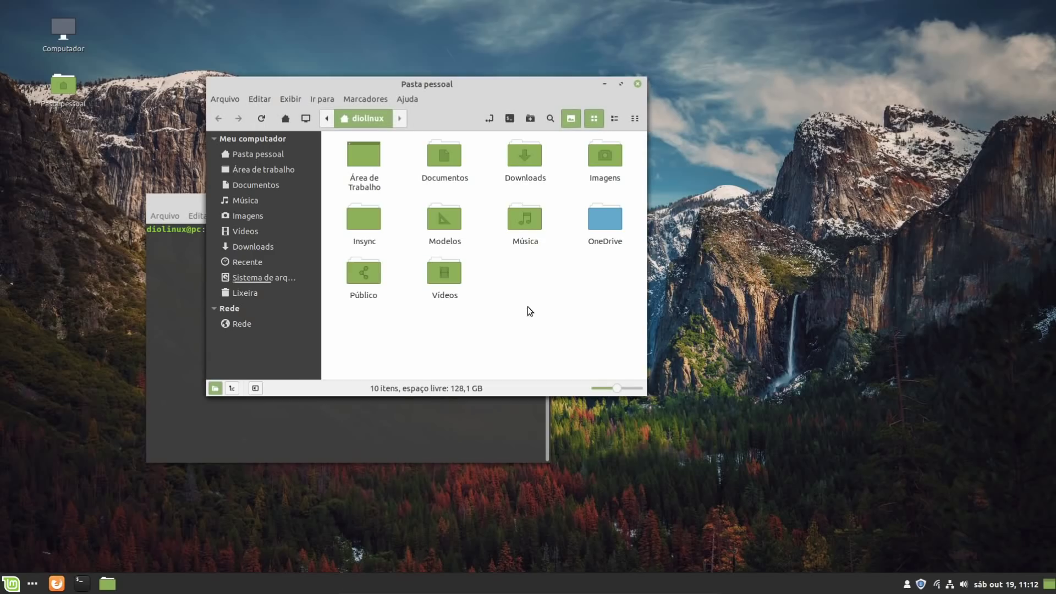
Step: Test the new toolbar buttons by creating a folder with the default name in the home folder and opening a terminal in Downloads
left_click(530, 119)
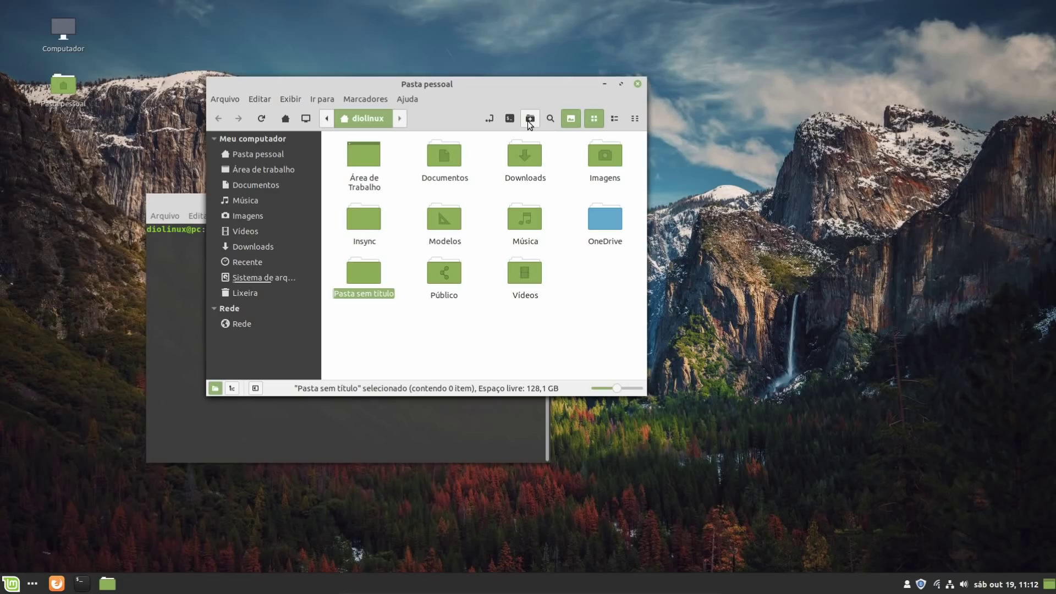
left_click(563, 308)
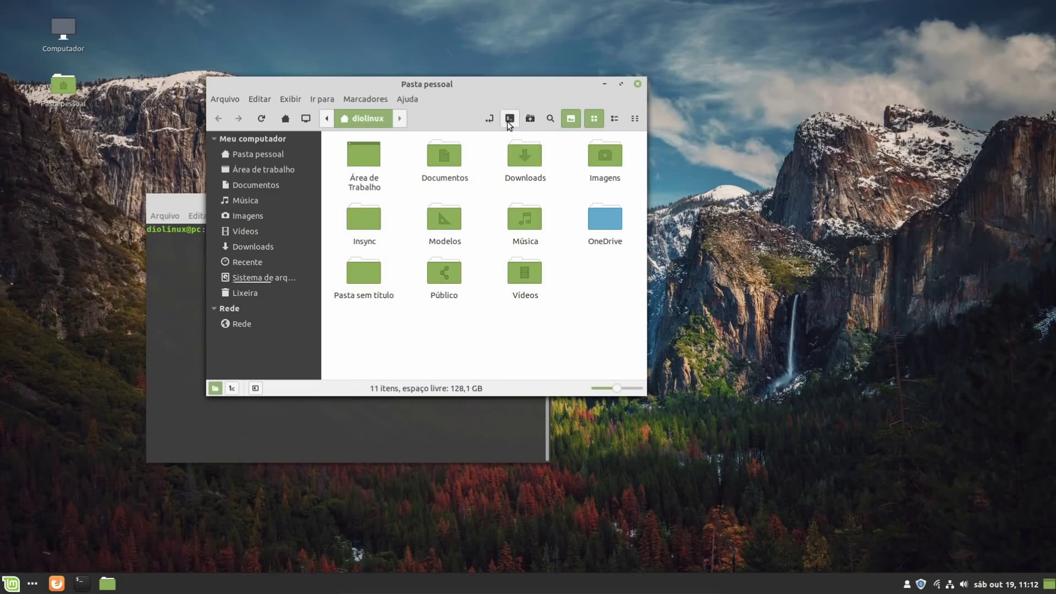
double_click(530, 156)
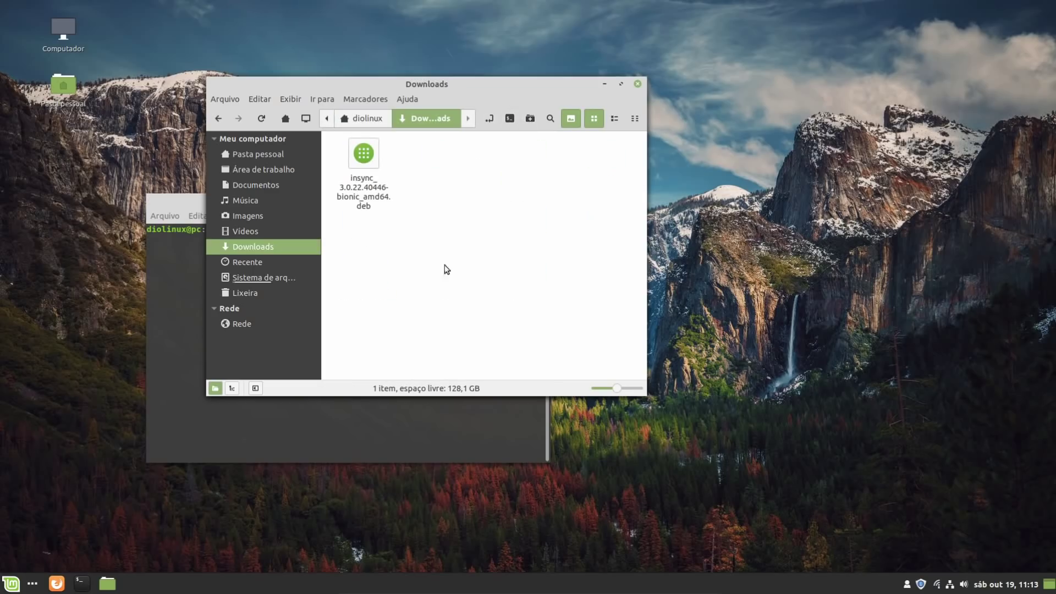
left_click(509, 118)
triple_click(448, 195)
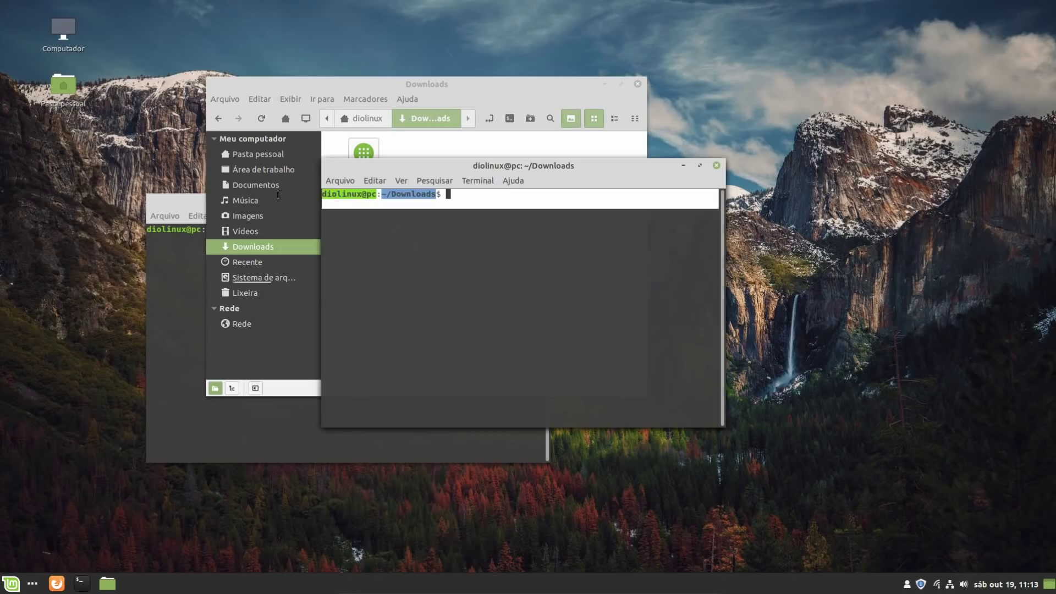
left_click(717, 165)
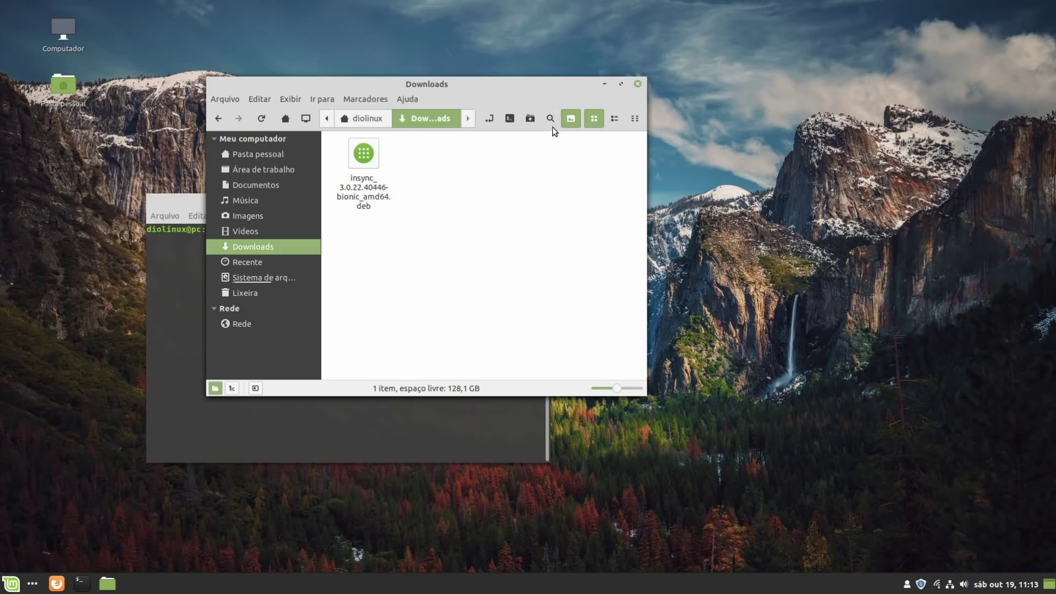
left_click(622, 84)
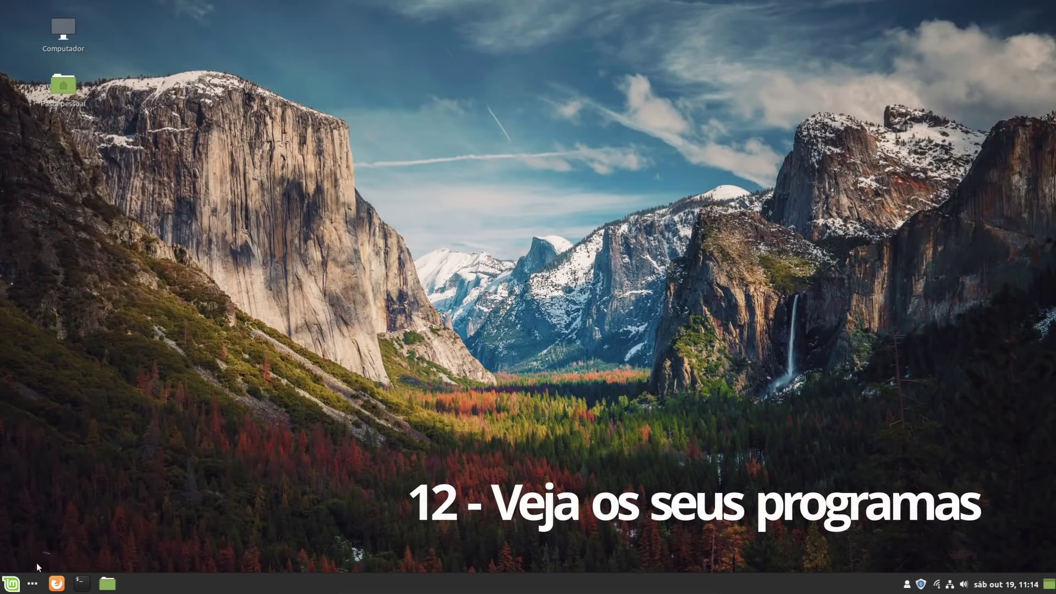
Step: Browse the application categories in the main menu and open the software manager (Gerenciador de Aplicativos)
left_click(11, 584)
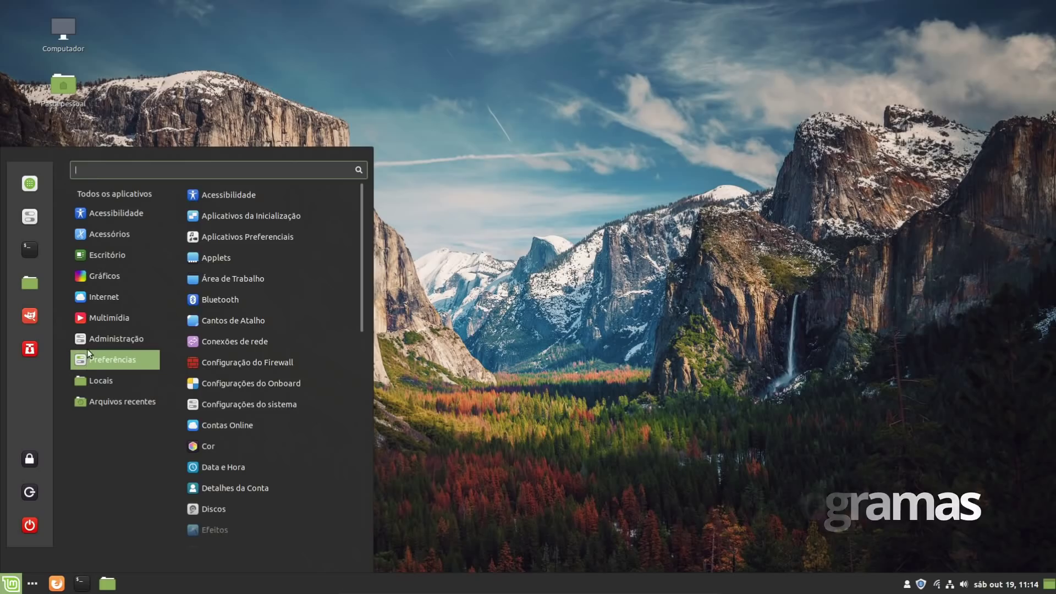
mouse_move(101, 313)
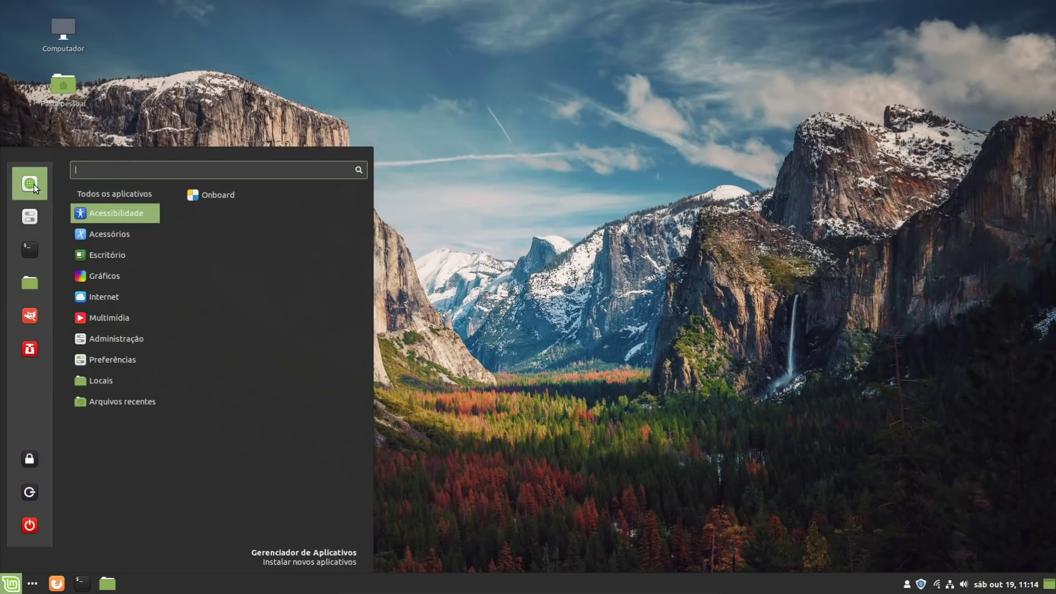
left_click(601, 137)
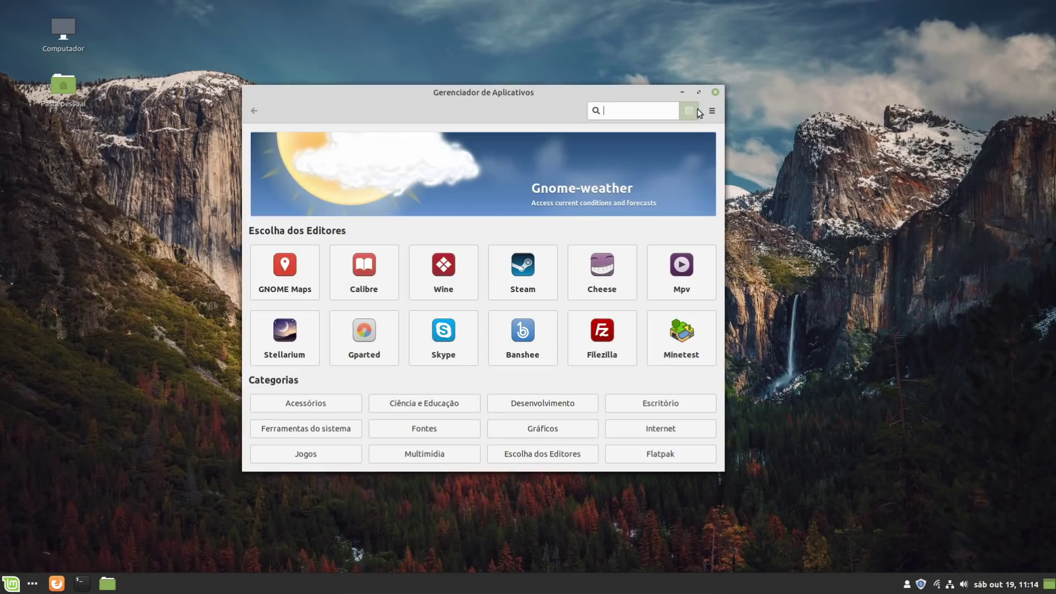
Step: List the installed applications in the software manager, view Audacity's details page, and close the manager
left_click(711, 111)
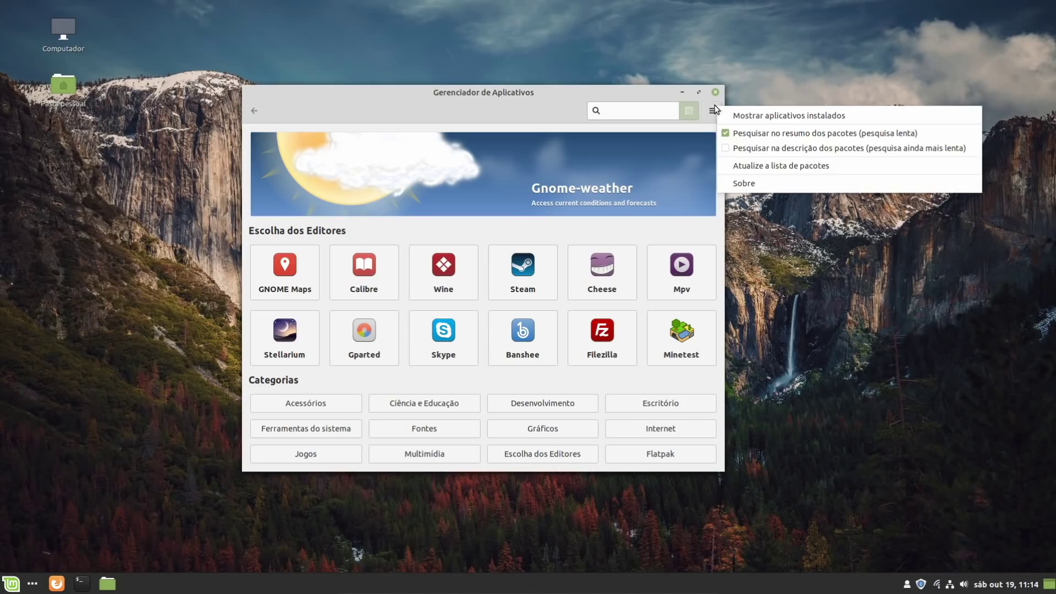
left_click(820, 117)
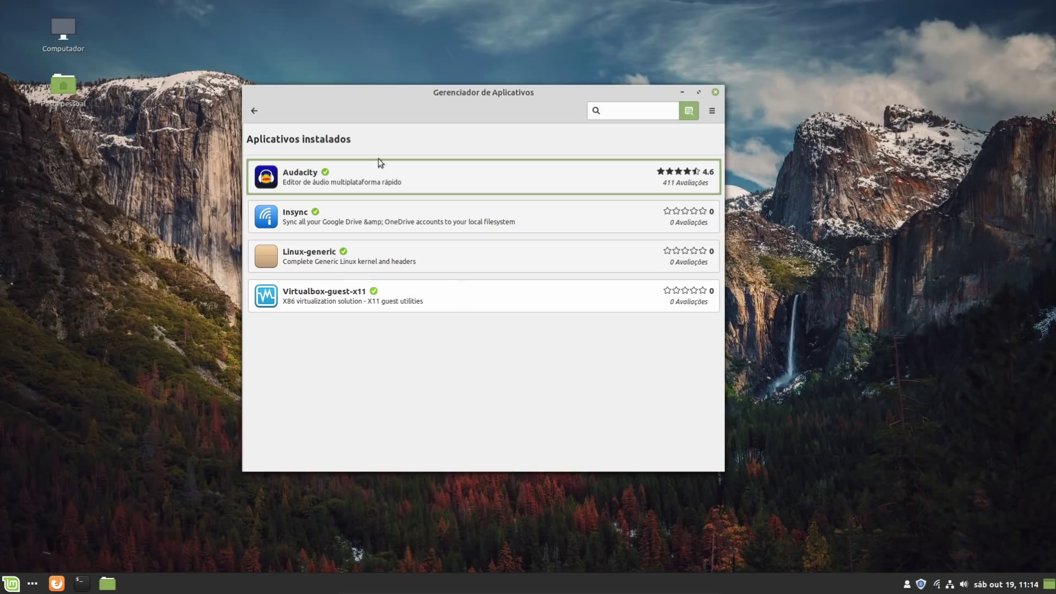
left_click(494, 177)
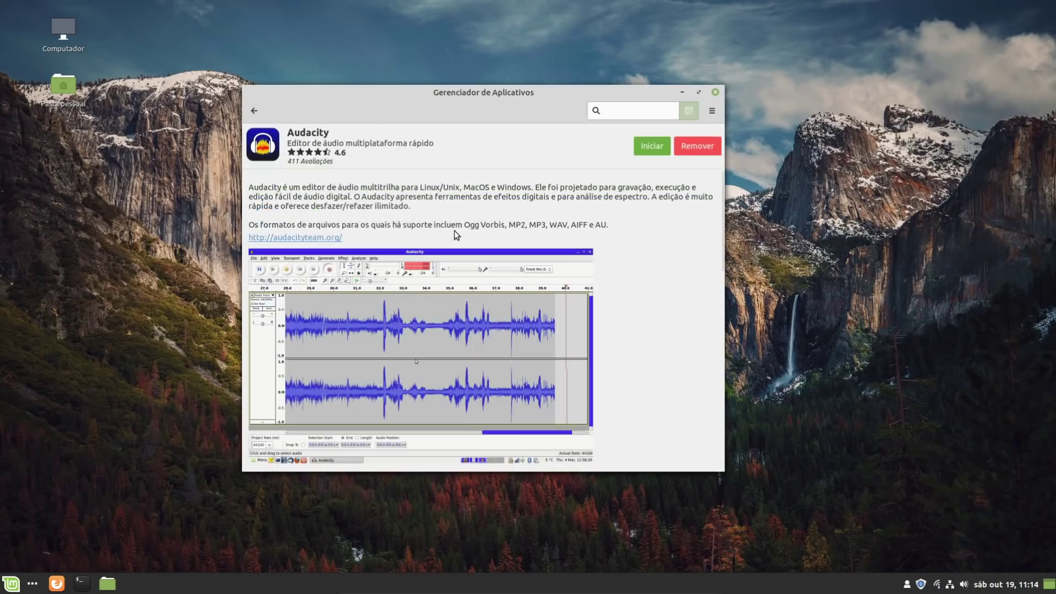
left_click(255, 110)
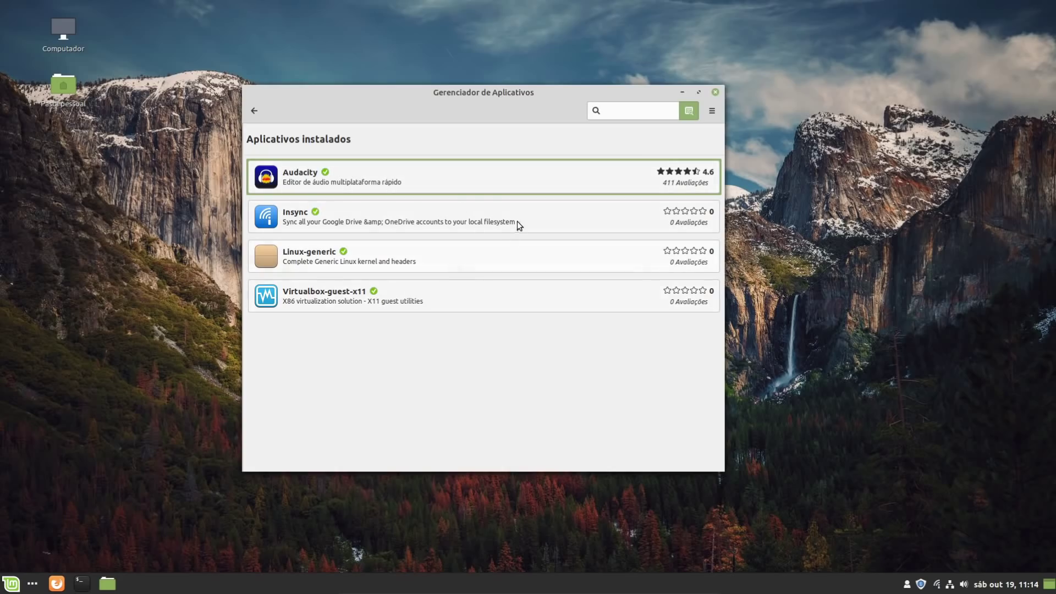
left_click(256, 112)
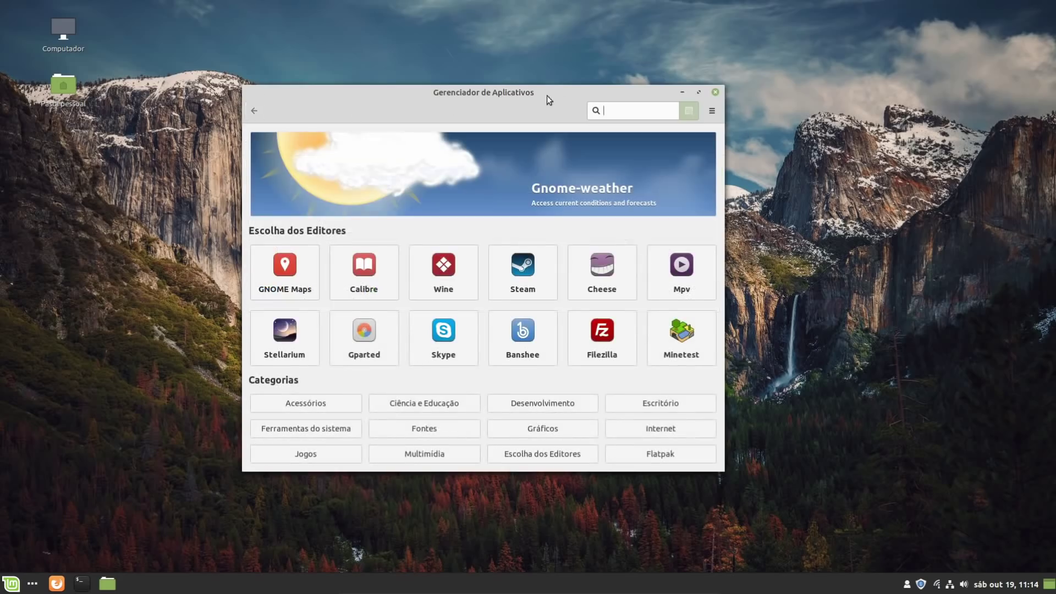
left_click_drag(547, 94, 556, 102)
left_click(725, 99)
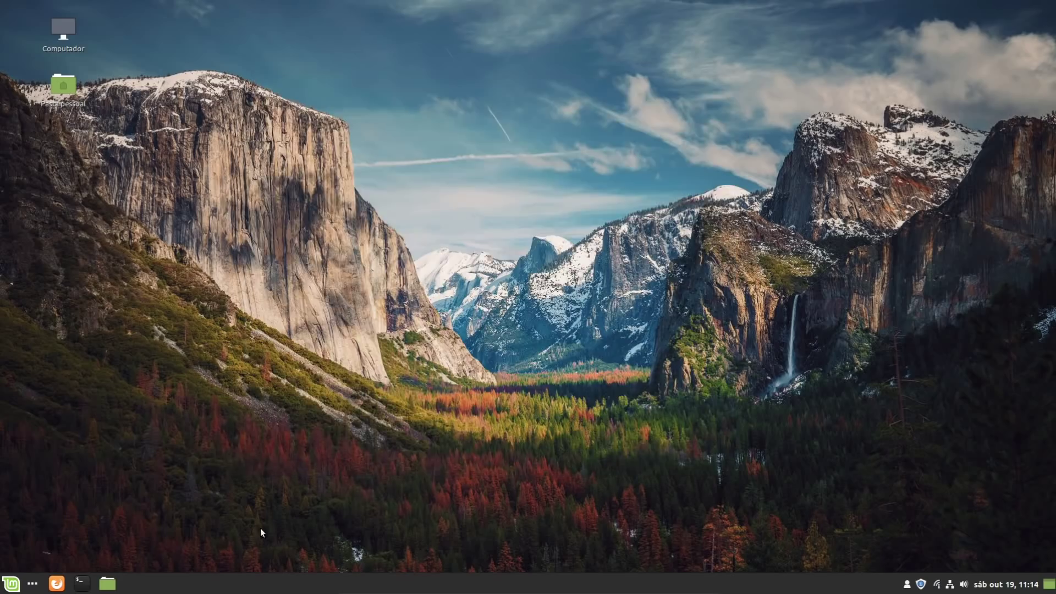
Step: Choose to uninstall Reprodutor de Mídias VLC directly from the main menu's Multimídia category
left_click(16, 578)
mouse_move(127, 314)
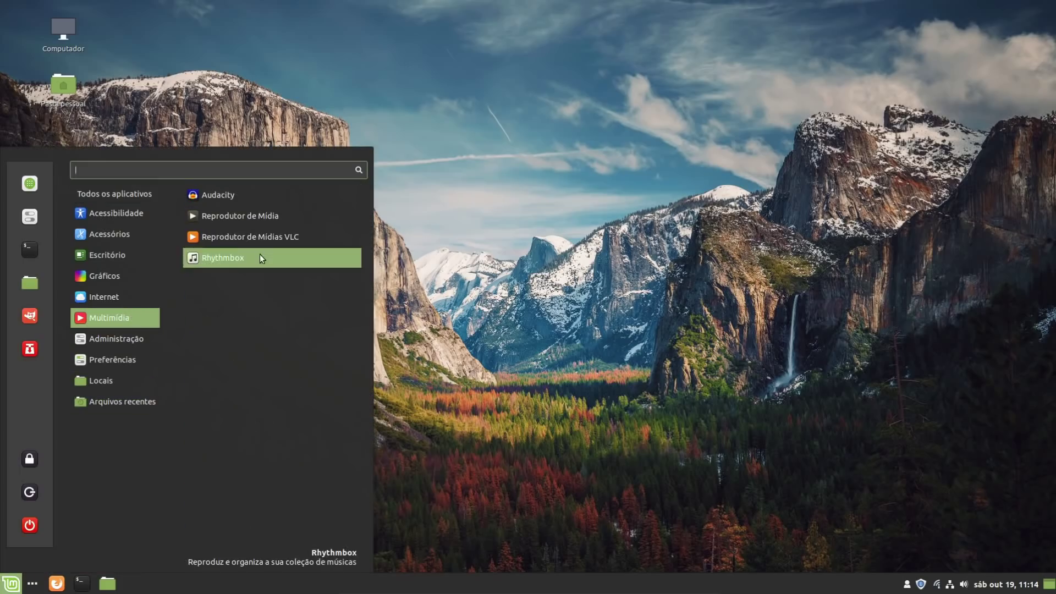
right_click(259, 240)
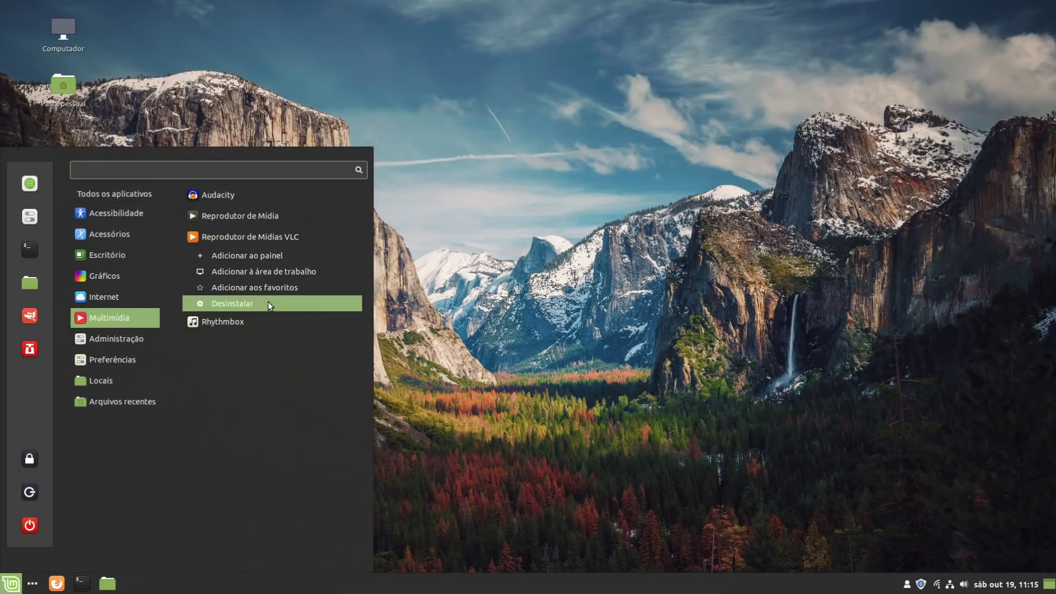
left_click(331, 303)
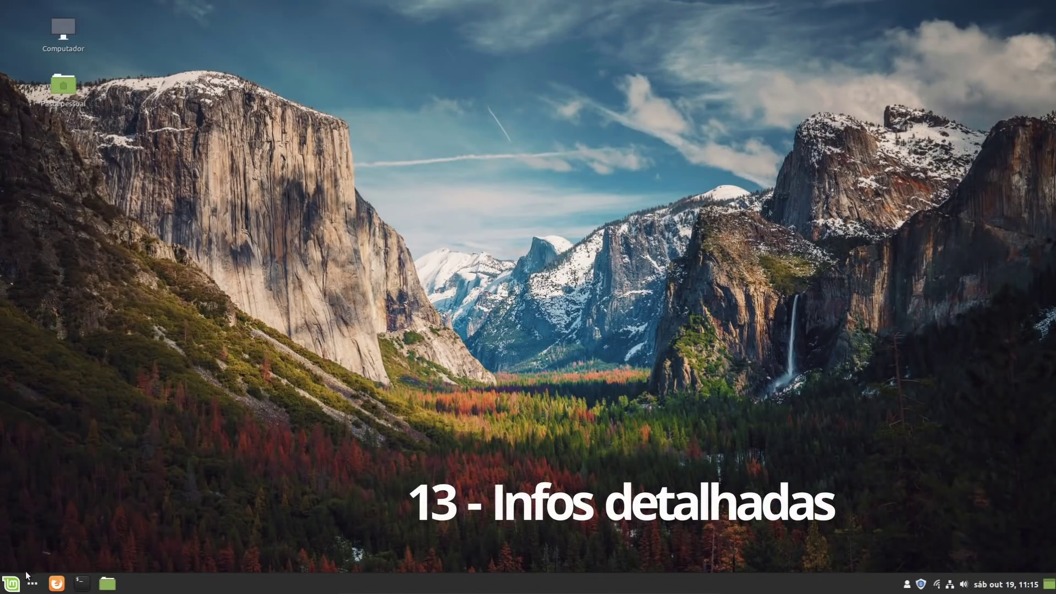
Step: Open Informações do Sistema in the Hardware section of the system settings and load the detailed report in the browser
left_click(13, 580)
left_click(18, 220)
left_click_drag(747, 171, 746, 232)
scroll(746, 232, "down", 5)
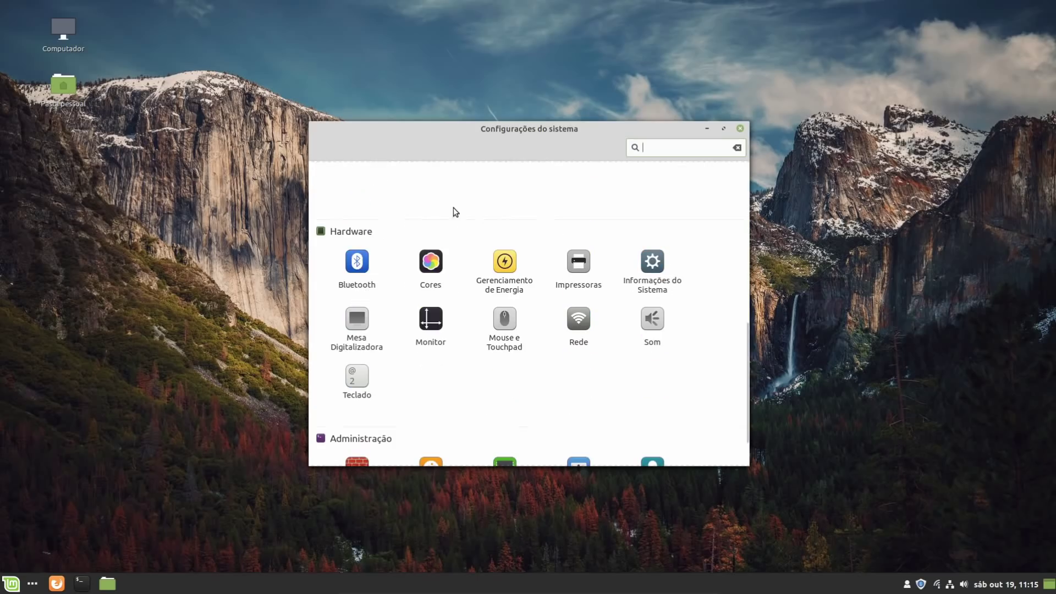
left_click(661, 272)
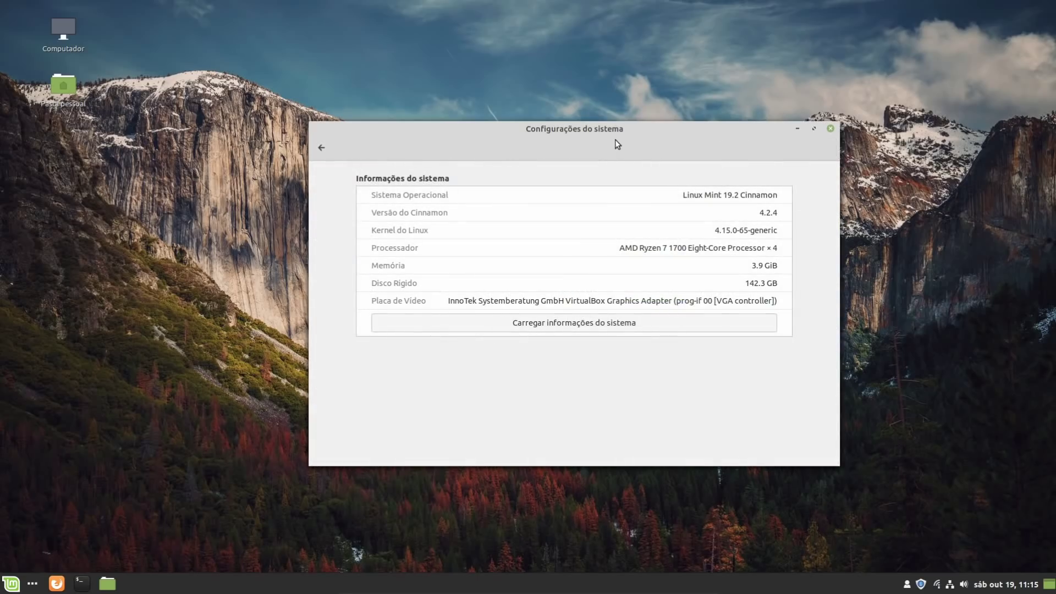
left_click_drag(622, 133, 499, 120)
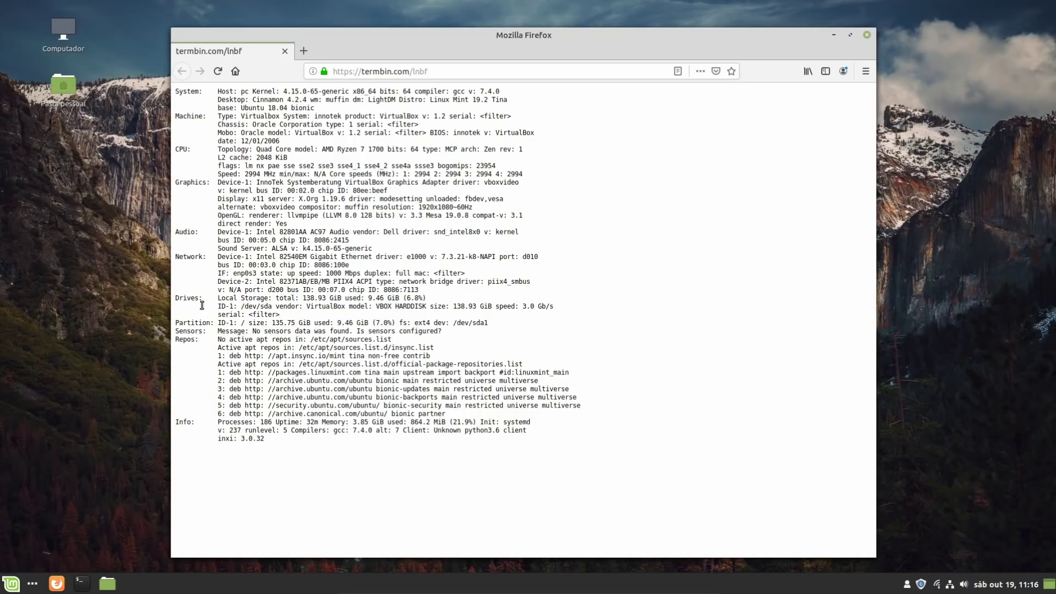
Step: Examine the Drives, Repos and Info sections of the detailed system report
left_click_drag(202, 305, 160, 304)
left_click(540, 304)
left_click_drag(293, 339, 651, 415)
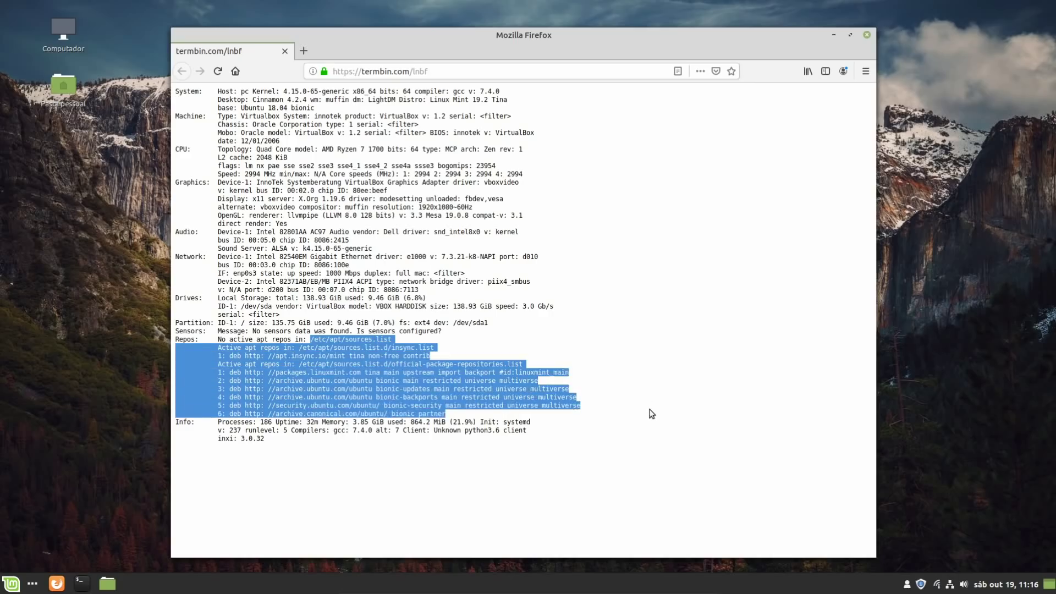
left_click(650, 415)
left_click_drag(314, 443, 212, 423)
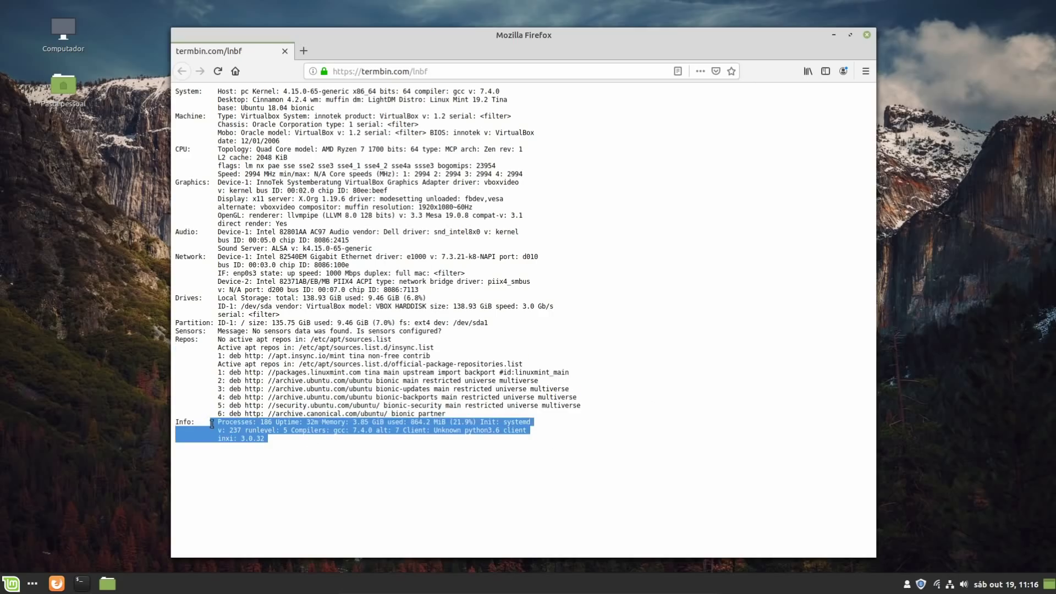
left_click(728, 447)
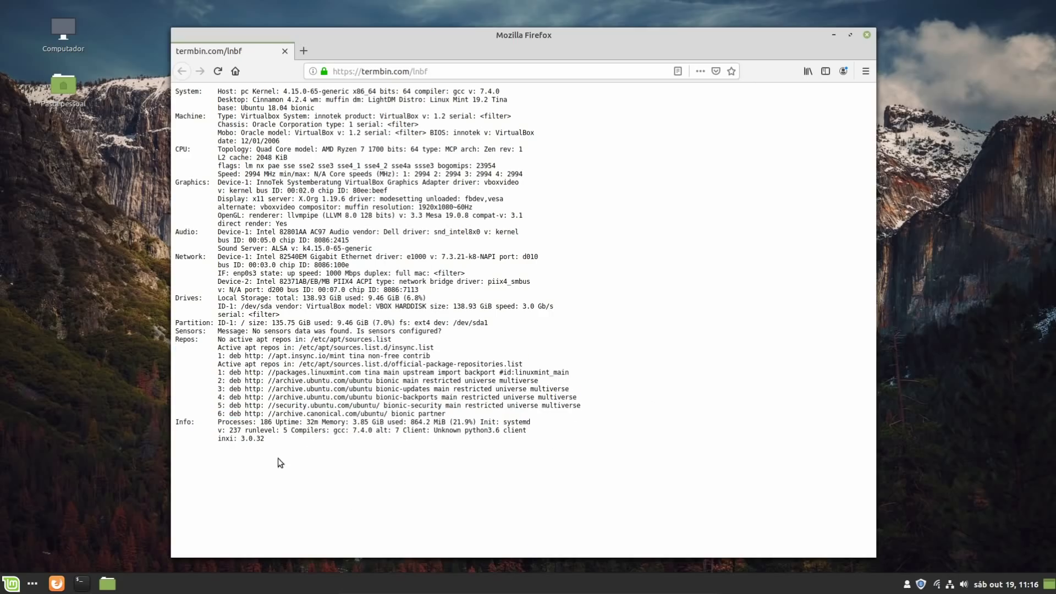
left_click_drag(176, 422, 533, 438)
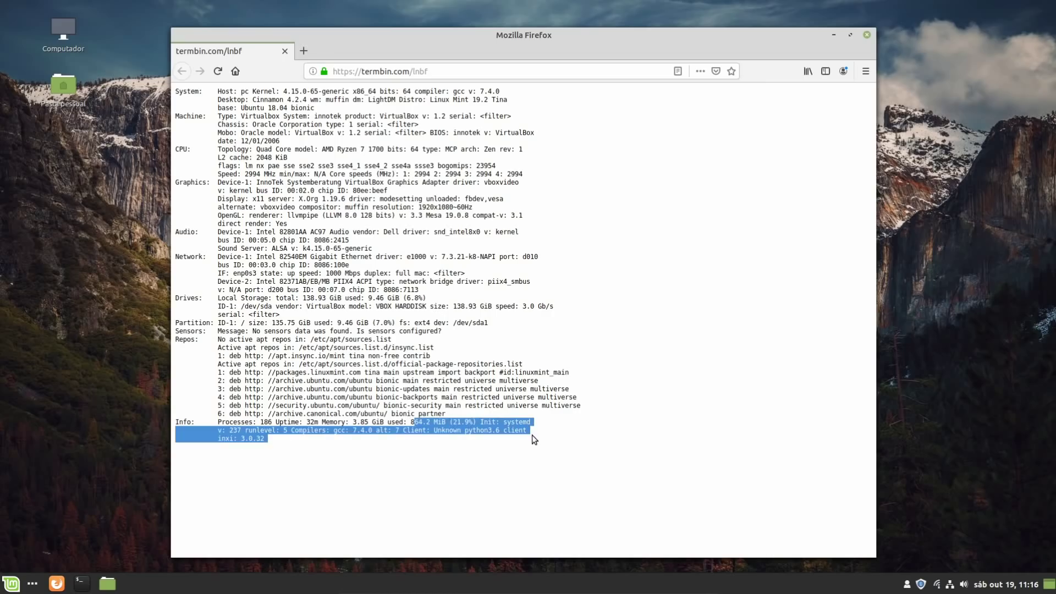
left_click(368, 455)
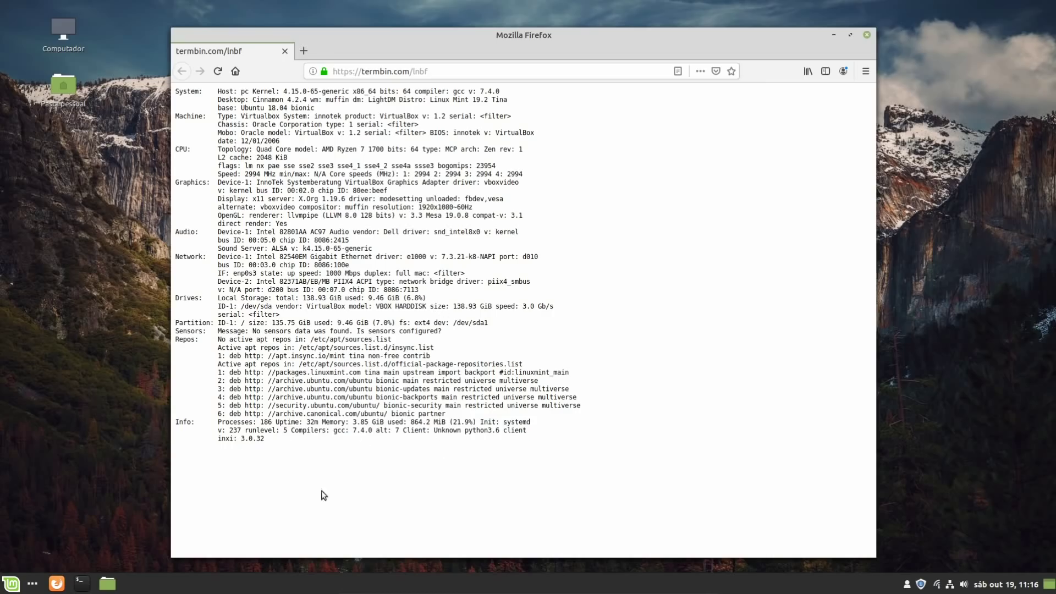
Step: Examine the System section of the report, including the distribution's base version, and close the browser
left_click_drag(324, 496, 217, 80)
left_click(758, 189)
left_click_drag(334, 96, 629, 144)
left_click(395, 114)
left_click_drag(316, 107, 241, 107)
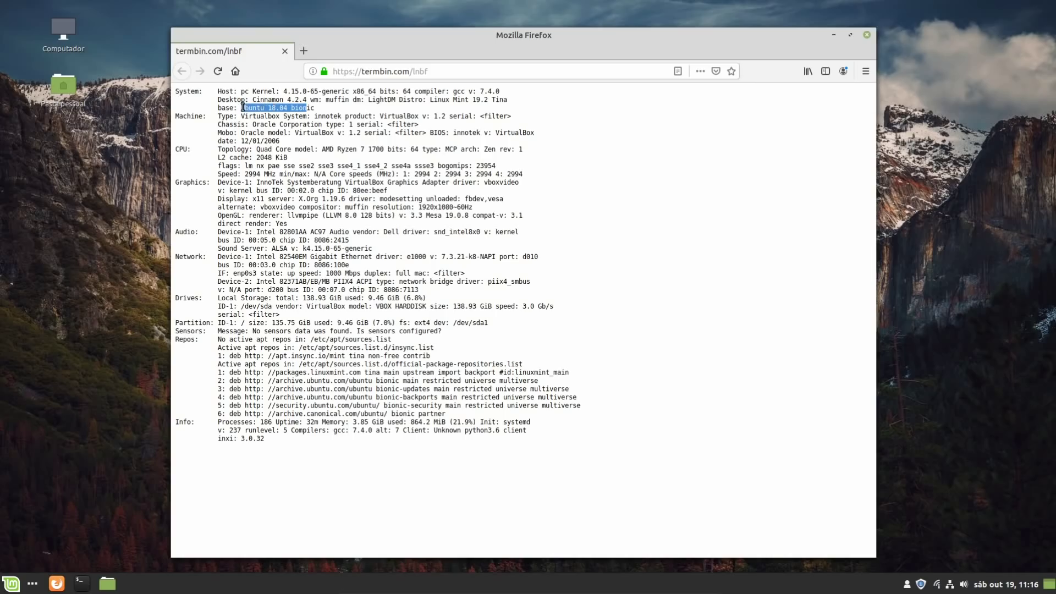
left_click(679, 221)
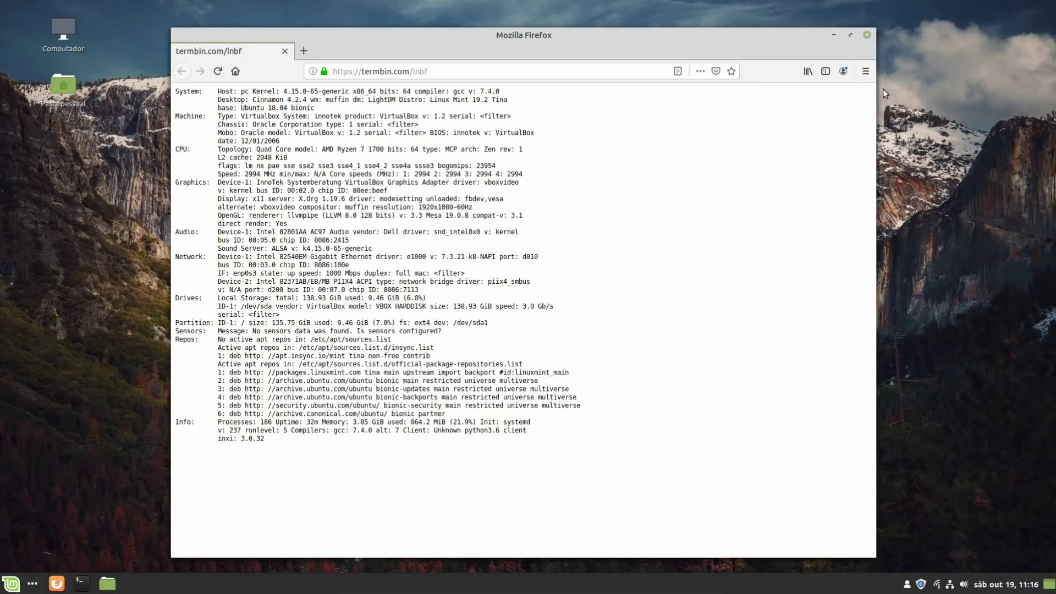
left_click(869, 36)
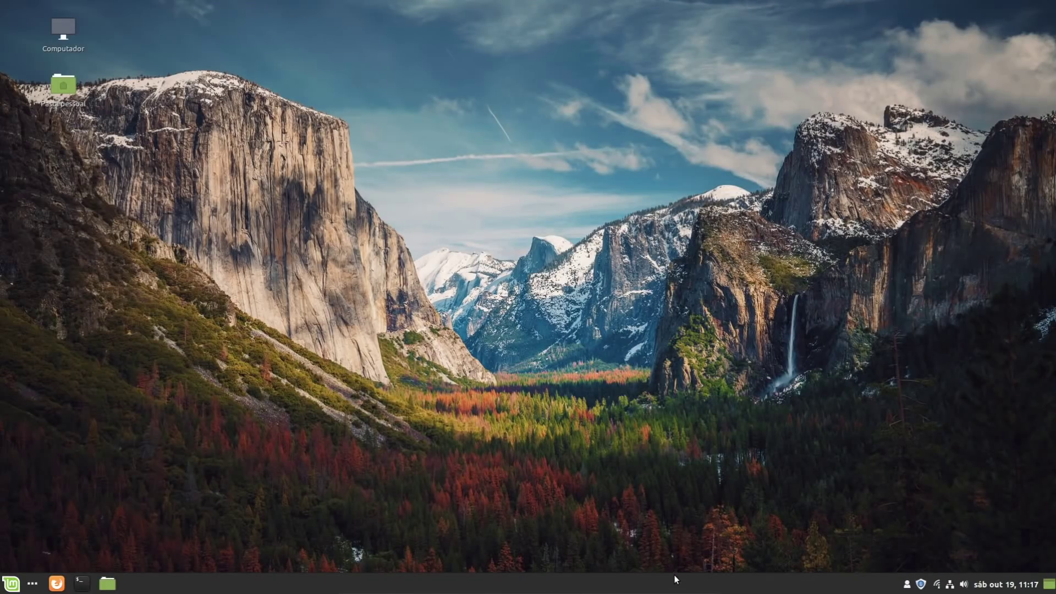
Step: Open the Temas settings and a file manager window, and arrange the two windows side by side
right_click(772, 579)
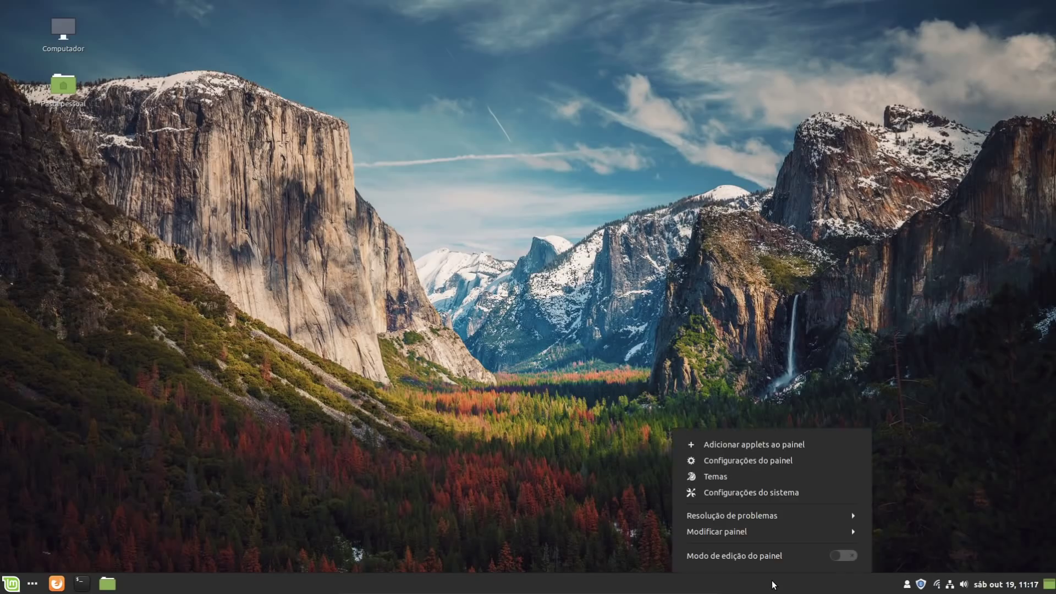
left_click(765, 482)
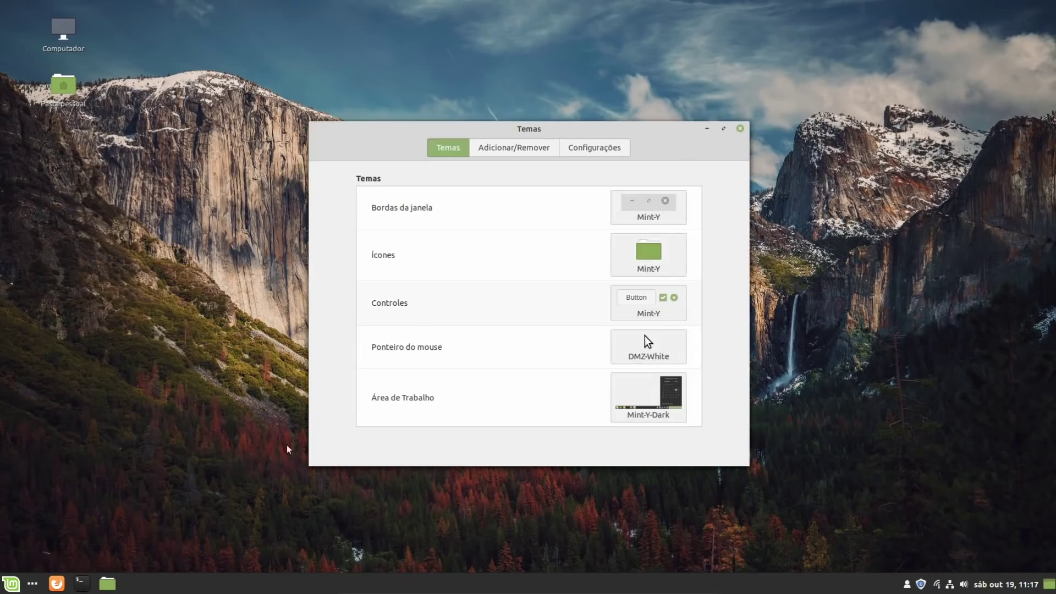
left_click(108, 583)
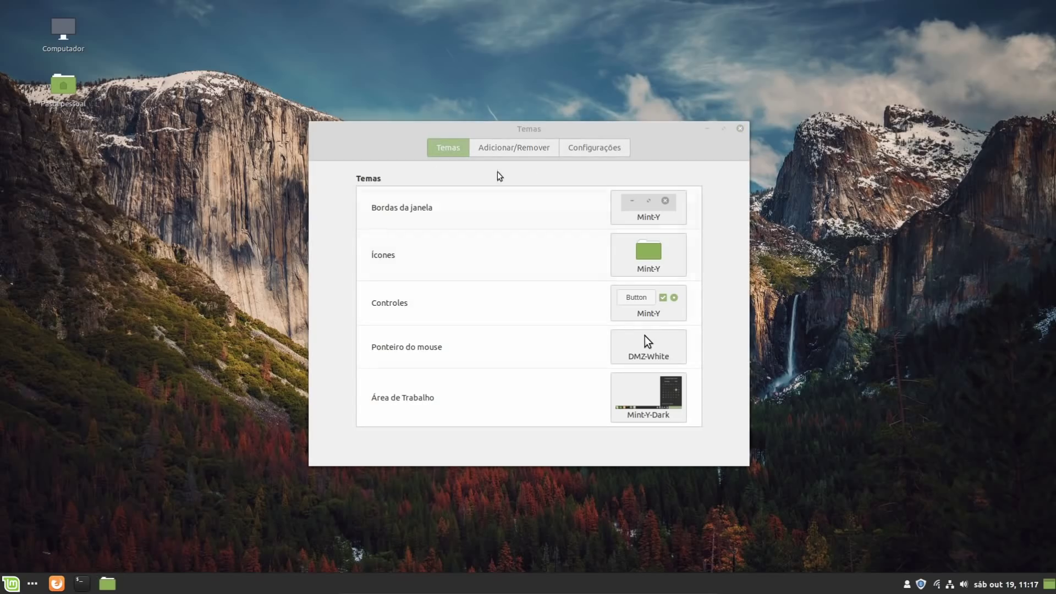
left_click(462, 155)
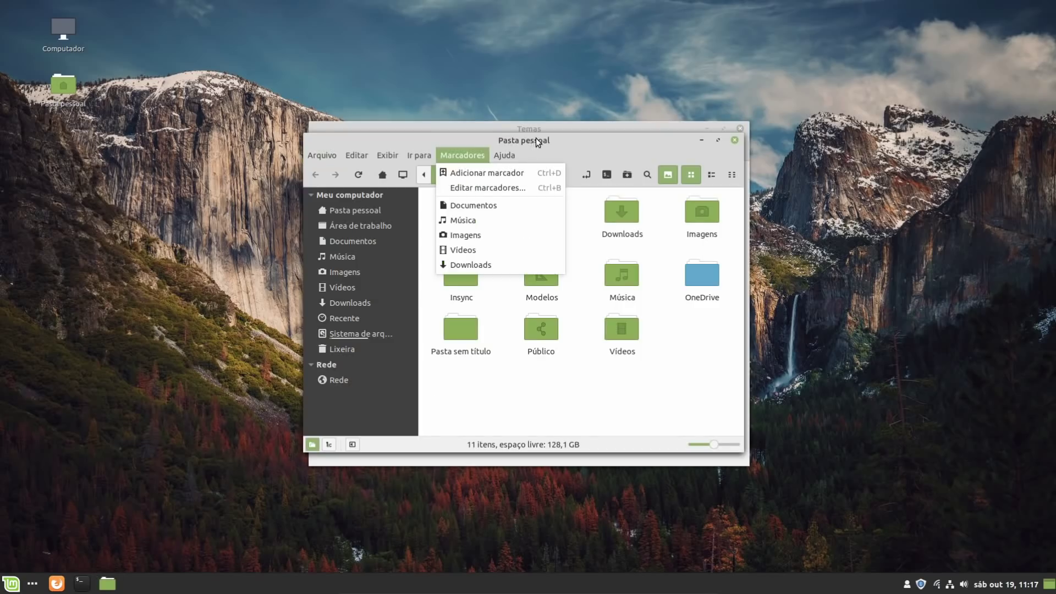
left_click(535, 141)
left_click_drag(536, 141, 337, 145)
left_click(657, 129)
left_click_drag(657, 130, 776, 57)
Step: Set the themes for Controles and Bordas da janela to Mint-Y-Dark and check the look in the file manager
left_click(764, 242)
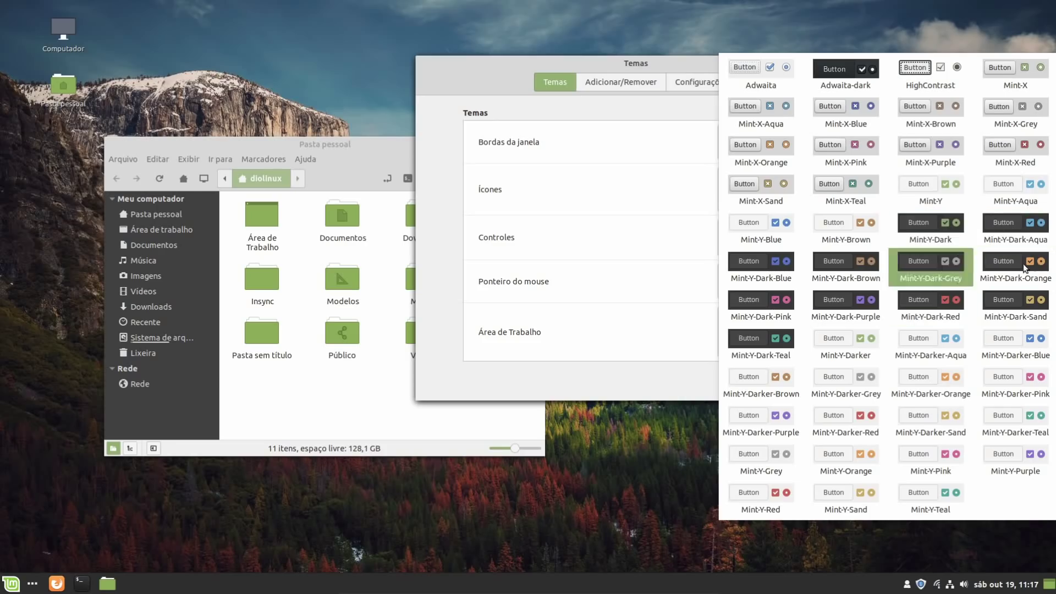
left_click(938, 193)
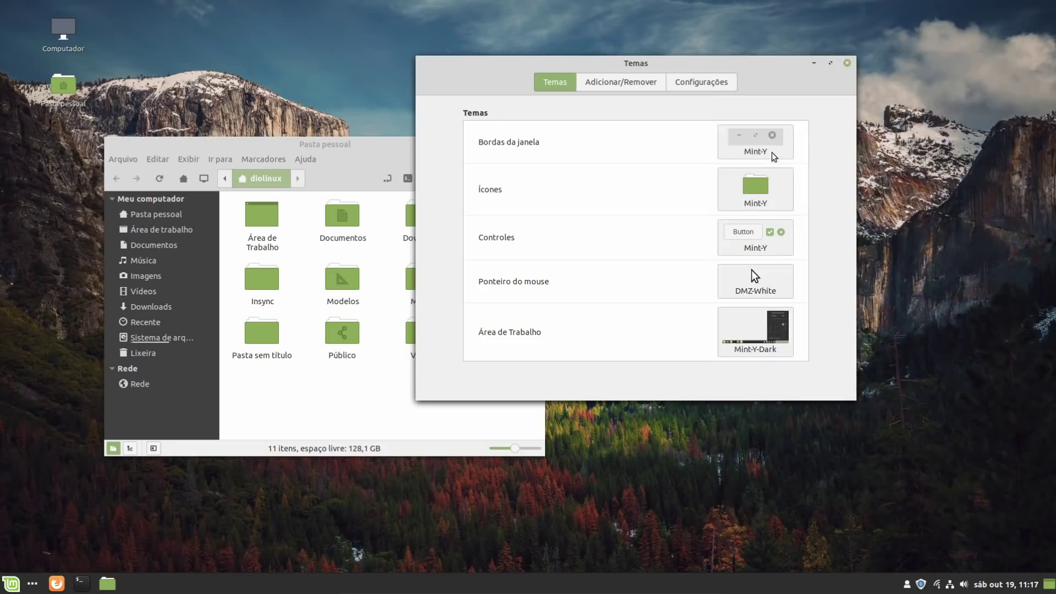
left_click(771, 148)
left_click(945, 143)
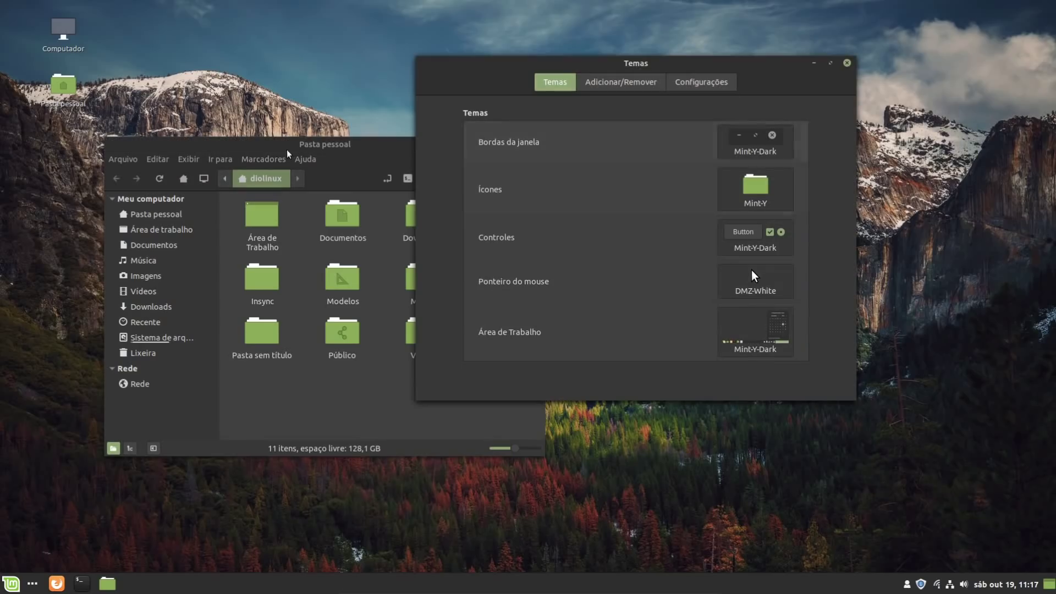
left_click(380, 200)
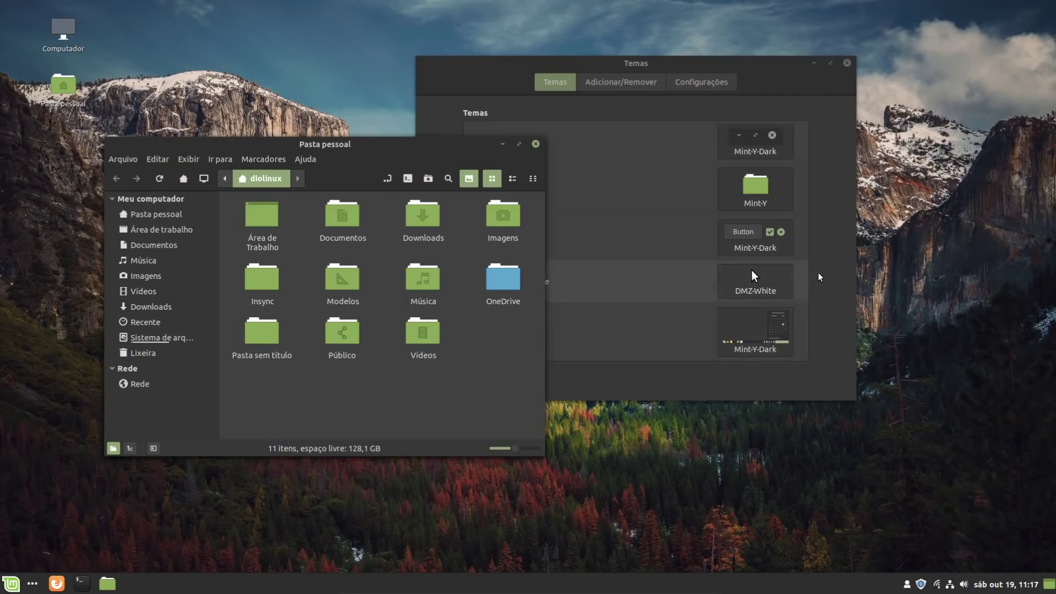
Step: Set the Ícones theme to Mint-Y-Dark
left_click(751, 269)
left_click(754, 193)
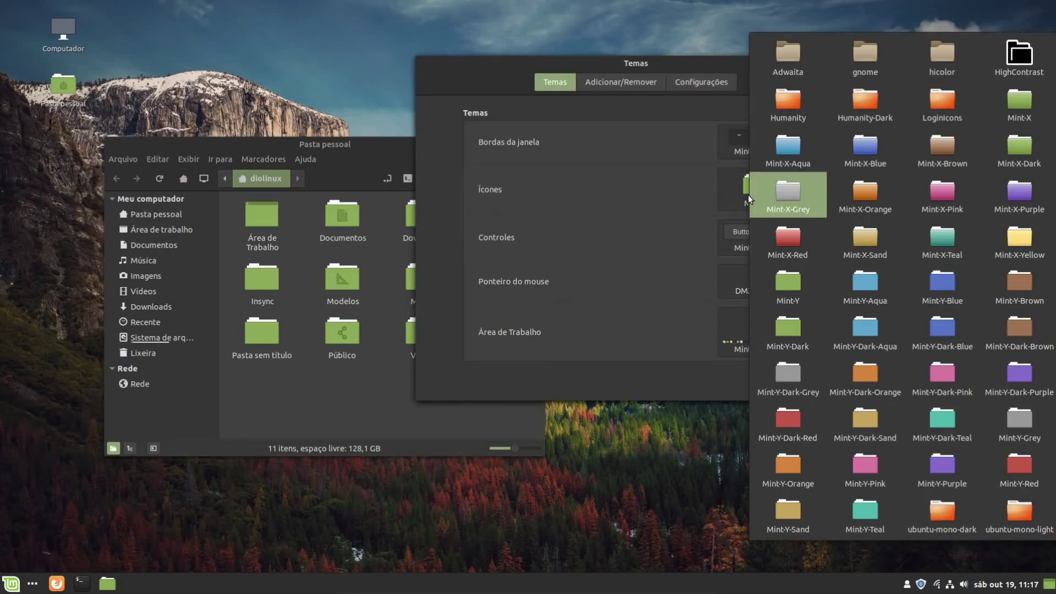
left_click(785, 334)
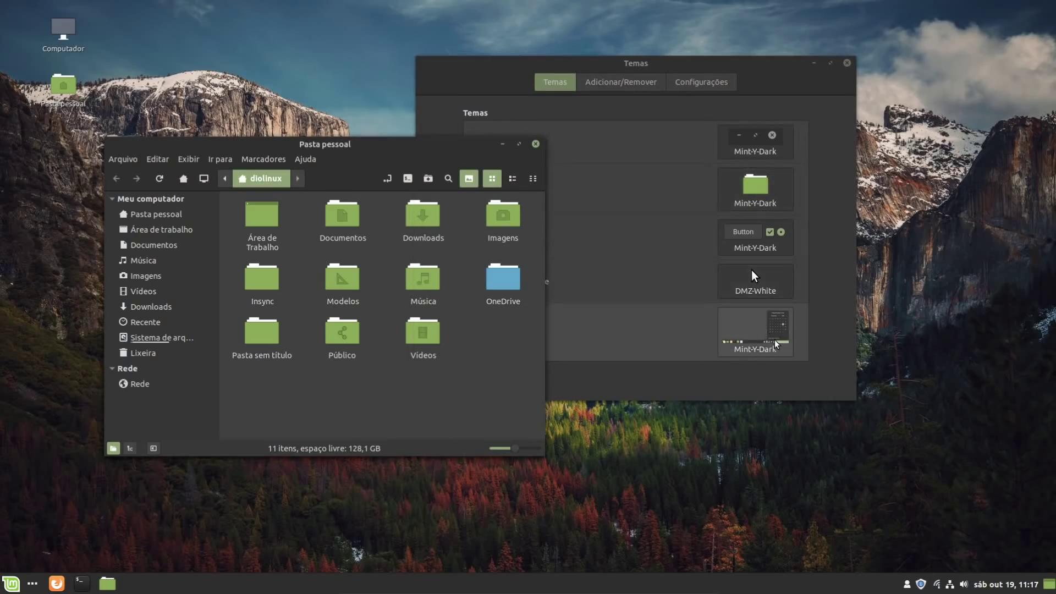
Step: Look through the available icon themes and mouse pointer themes without choosing another one
left_click(767, 186)
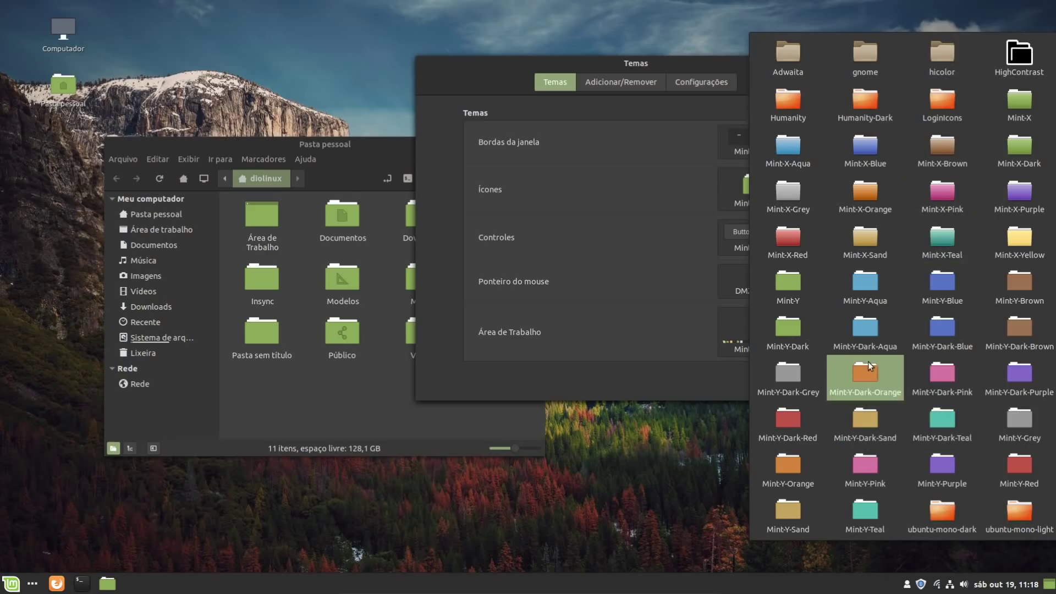
left_click(609, 398)
left_click(768, 278)
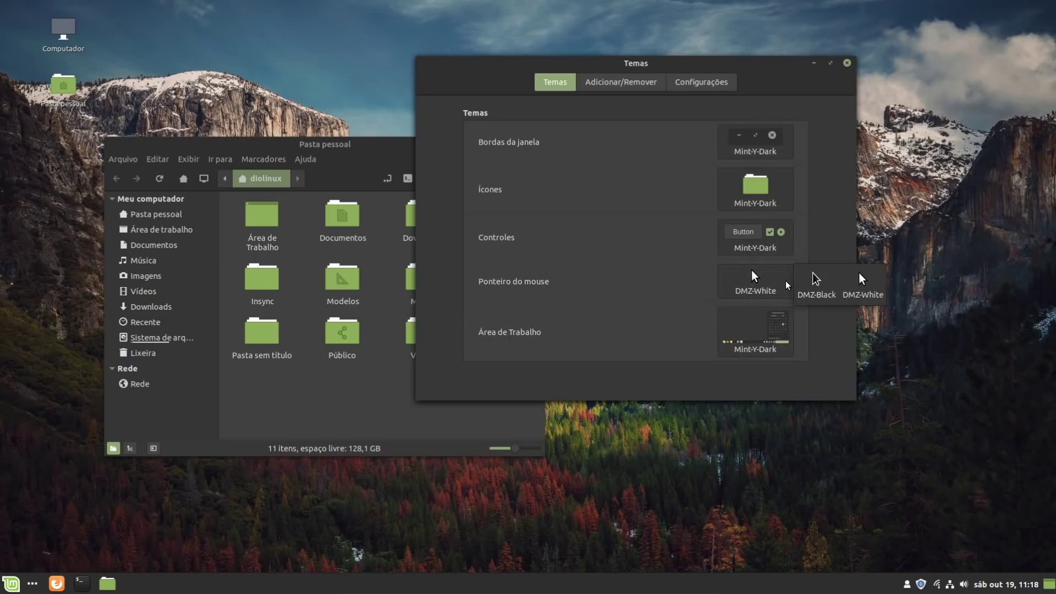
key("Escape")
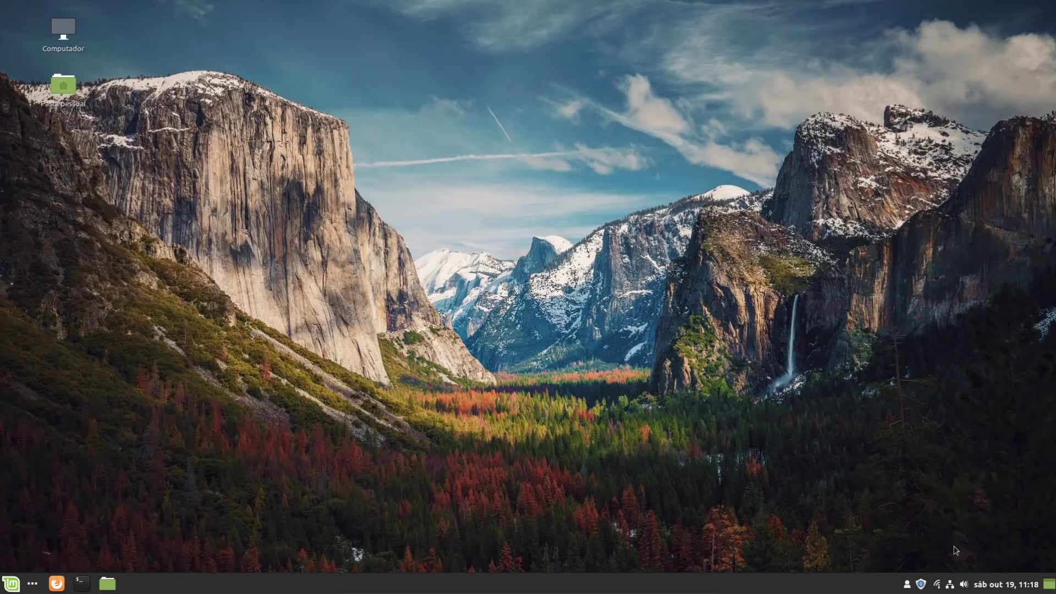
Step: Open the sound settings and turn off the event sounds Iniciando o Cinnamon, Saindo do Cinnamon and Mudando espaço de trabalho
left_click(965, 585)
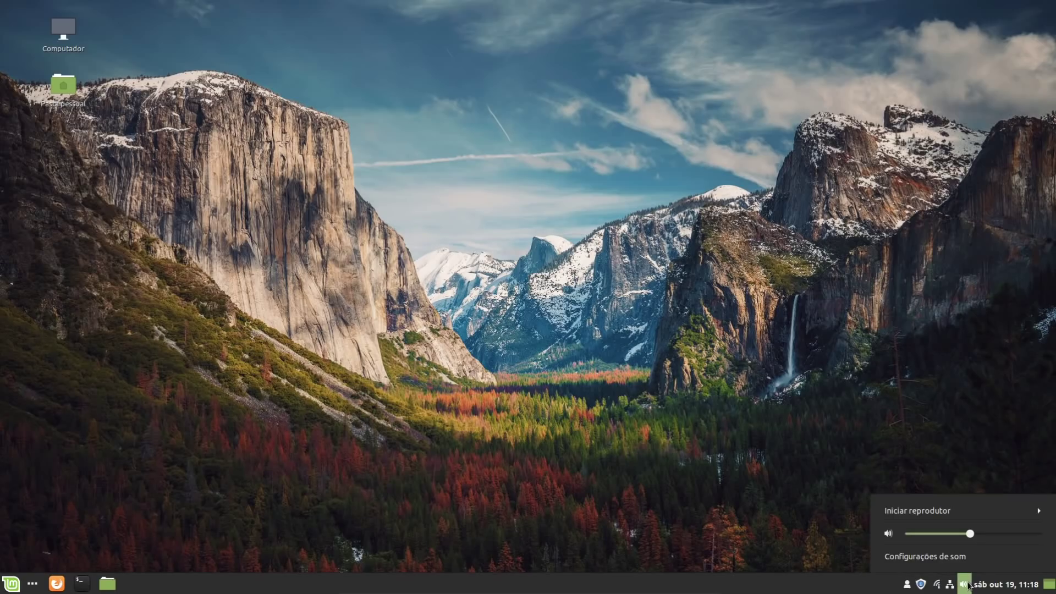
left_click(964, 555)
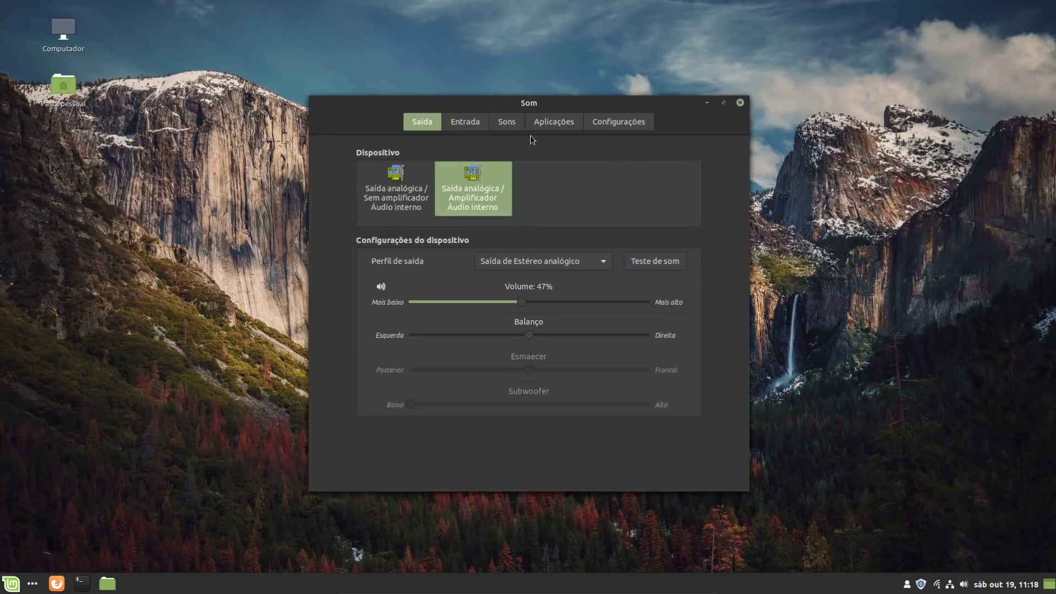
left_click(520, 123)
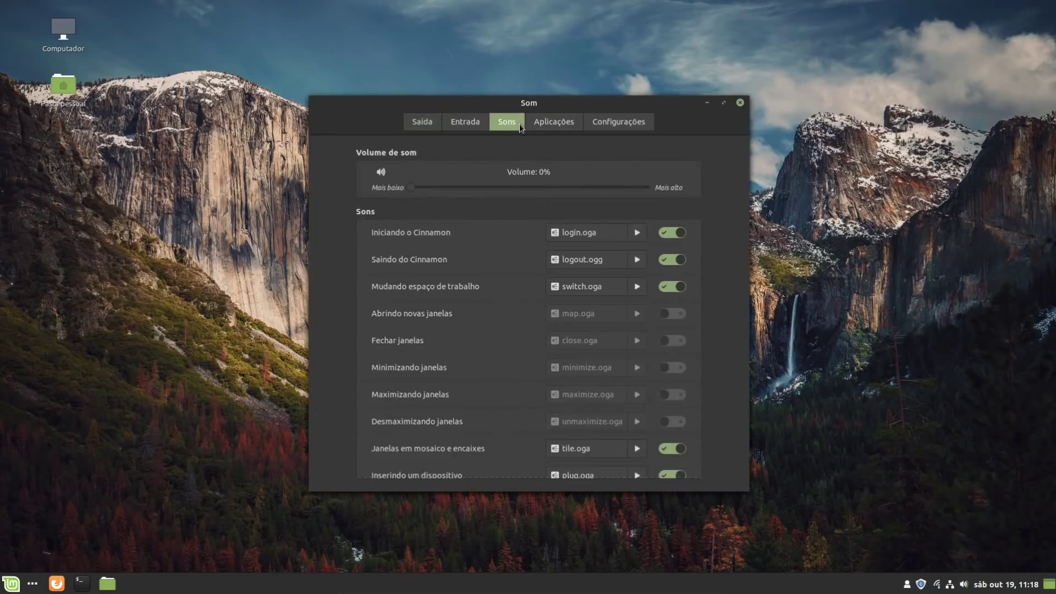
left_click(672, 233)
left_click(675, 260)
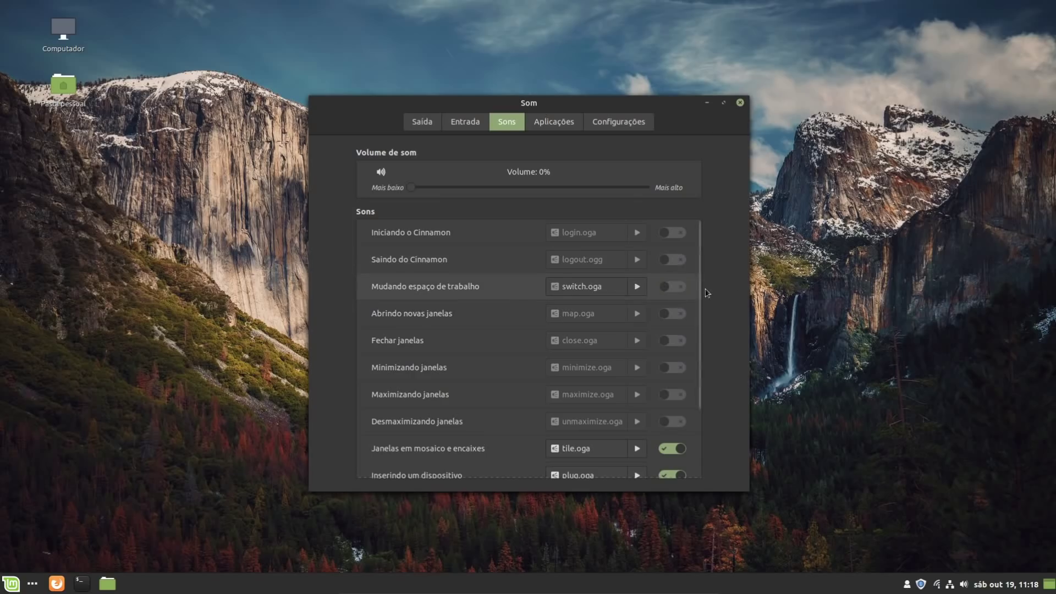
Step: Turn off the event sounds Janelas em mosaico e encaixes and Alterando o volume do som, leaving Inserindo um dispositivo enabled
left_click_drag(700, 278, 698, 388)
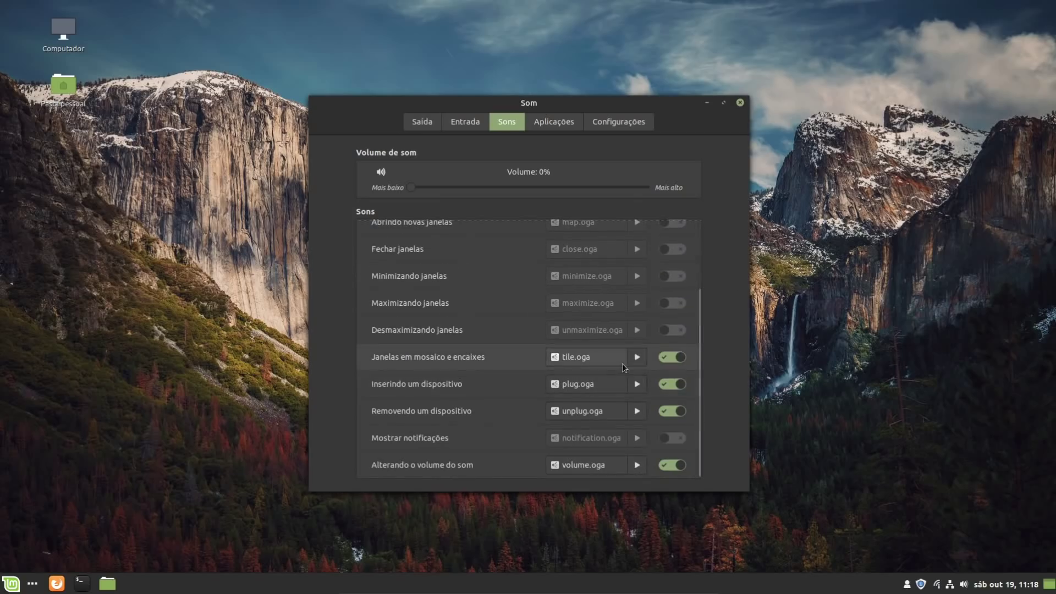
left_click(681, 359)
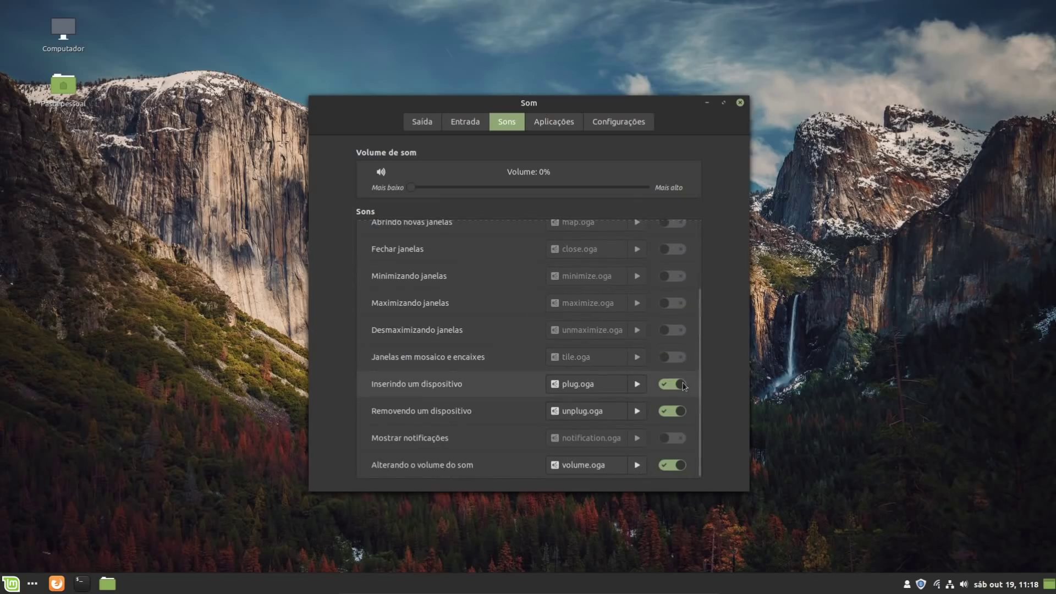
left_click(681, 384)
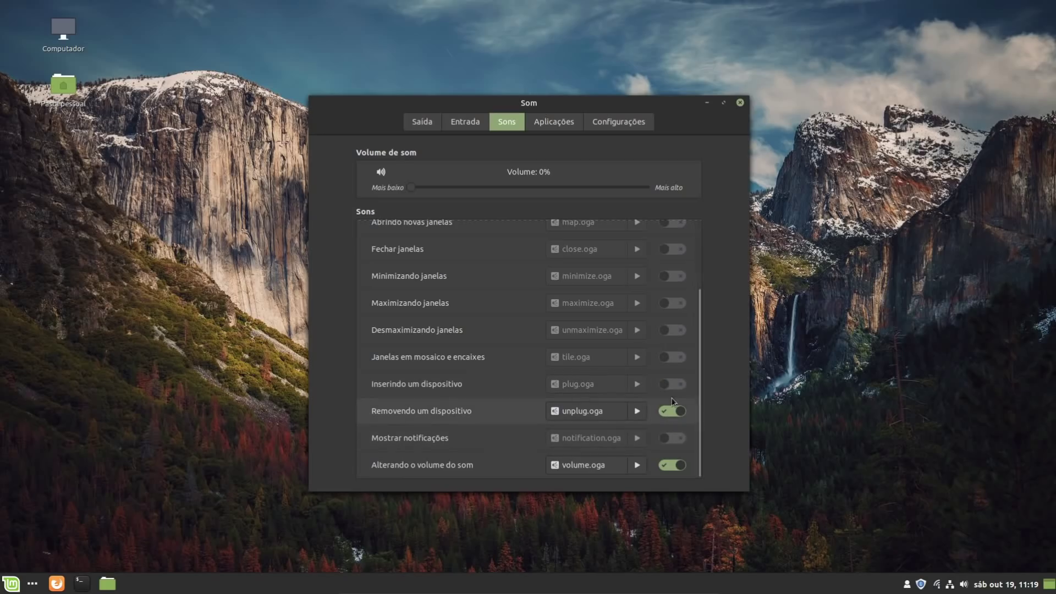
left_click(671, 386)
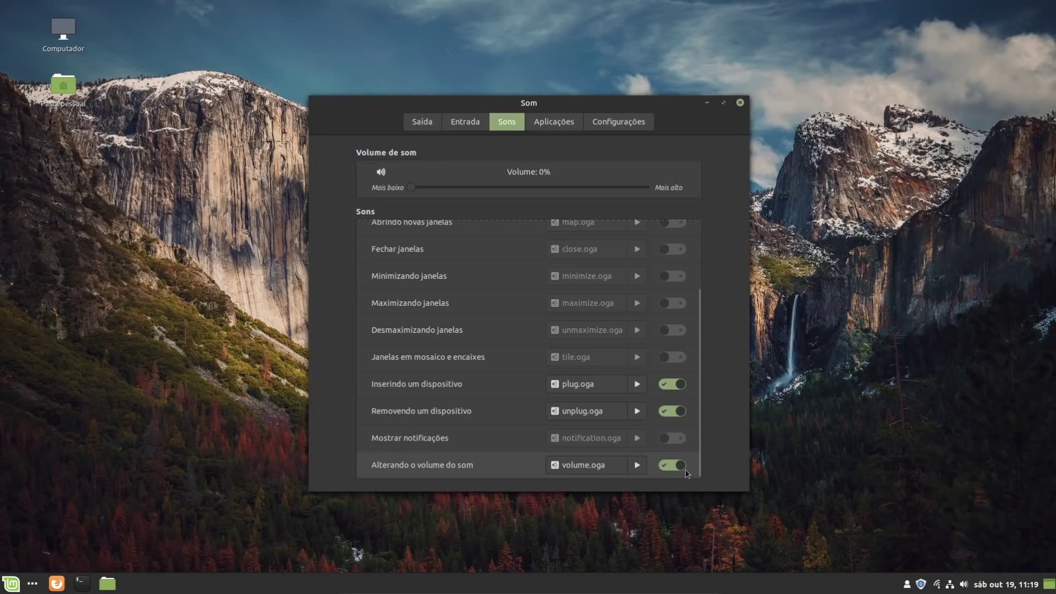
left_click(684, 469)
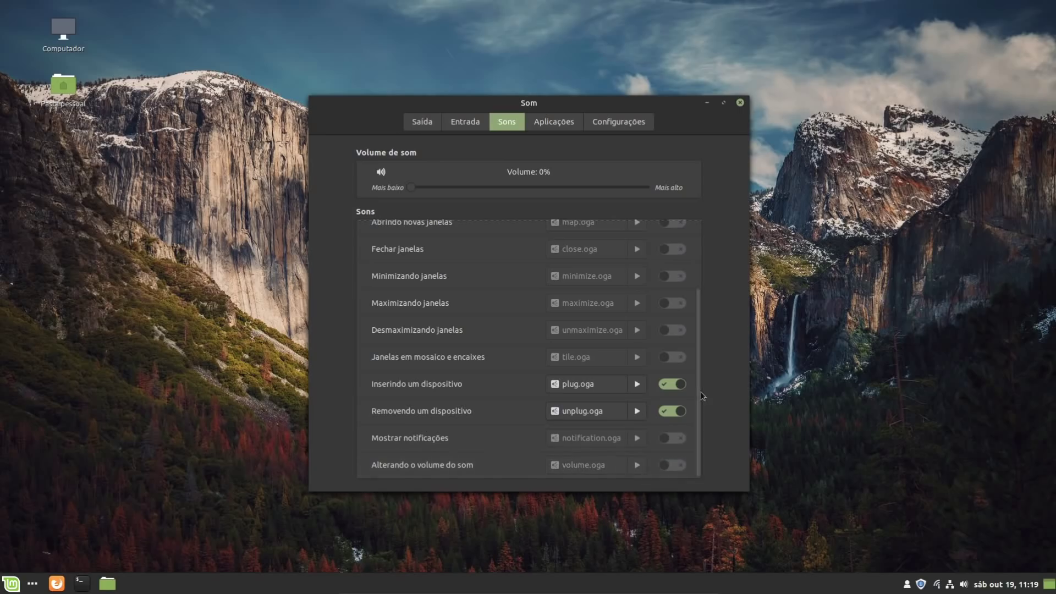
Step: Look at the sound files offered for the Inserindo um dispositivo event without choosing another one
left_click(694, 272)
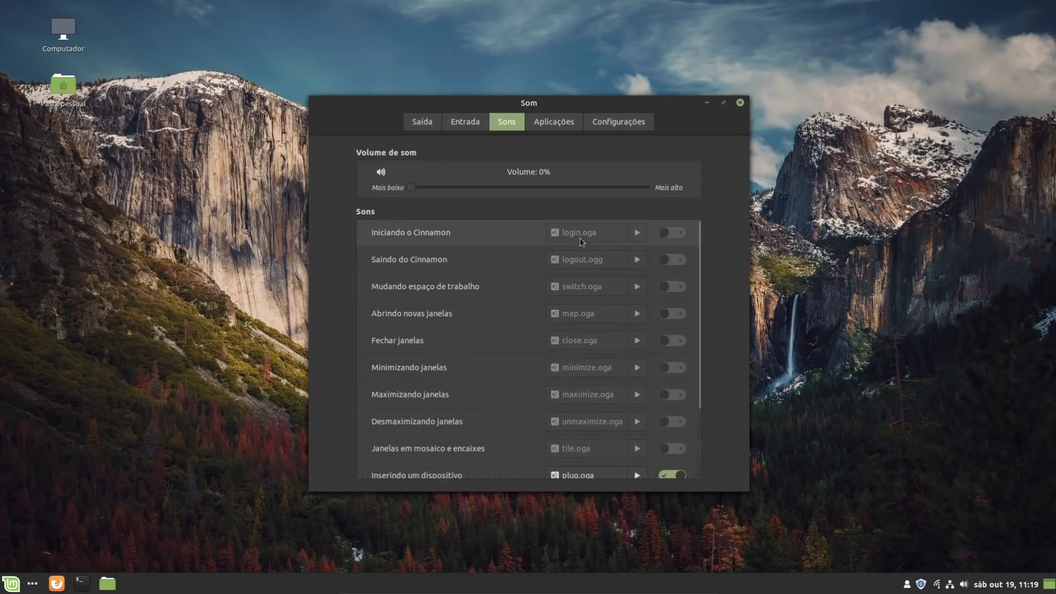
left_click(701, 445)
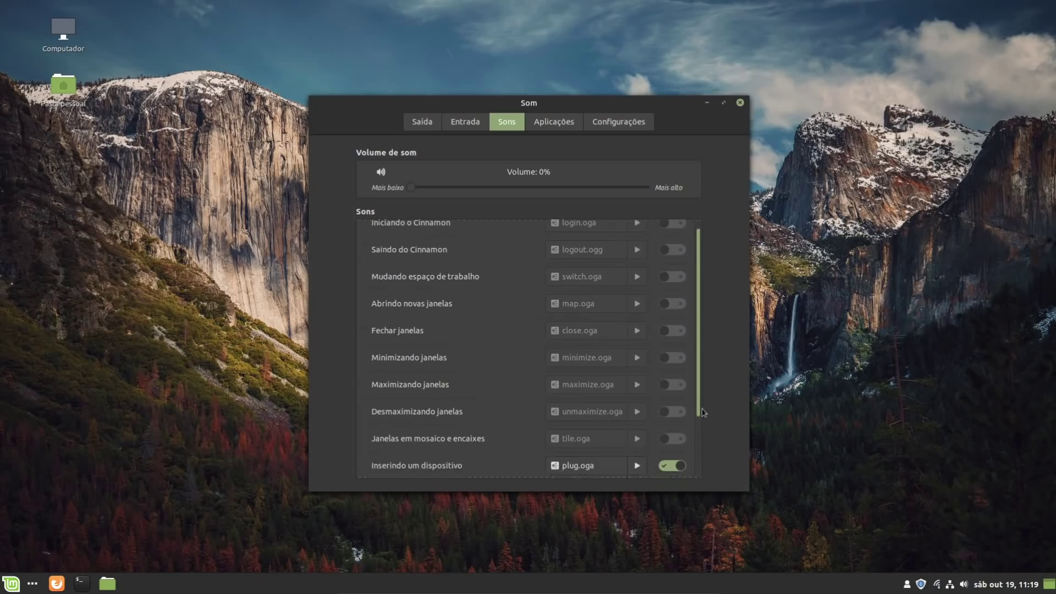
left_click(586, 395)
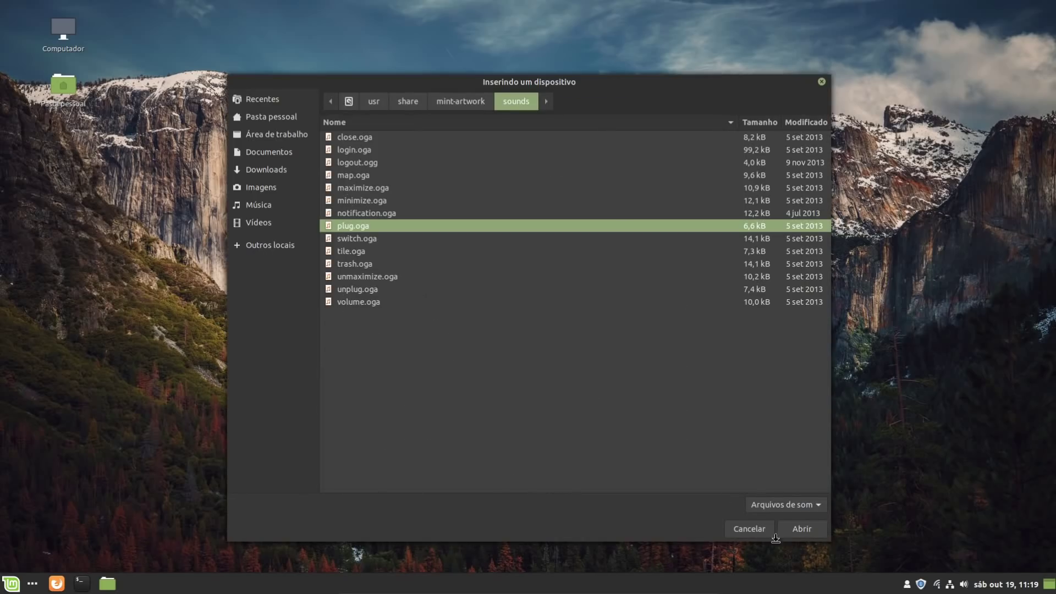
left_click(757, 530)
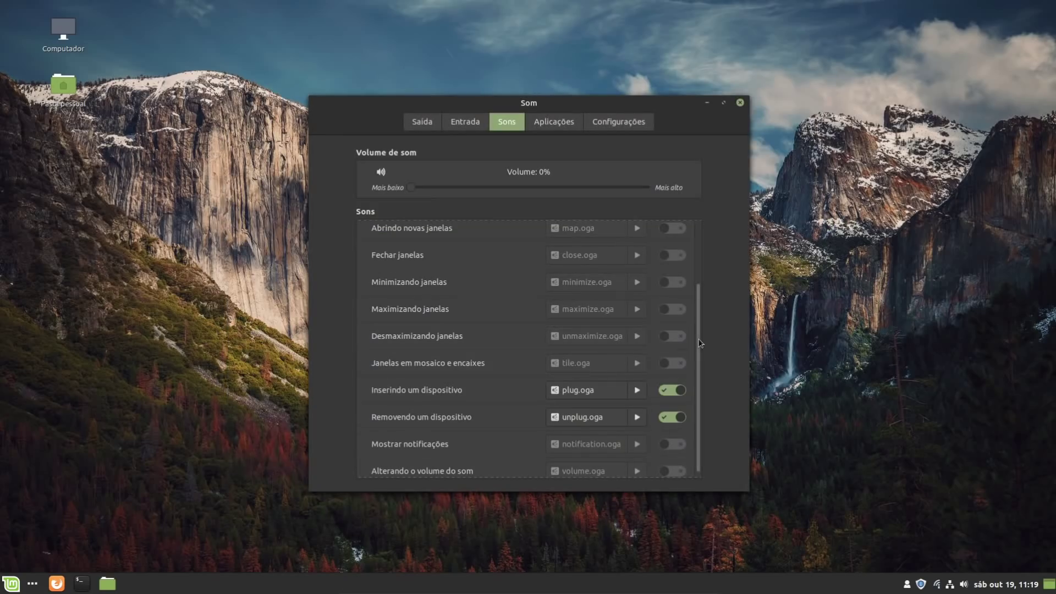
left_click_drag(699, 344, 746, 160)
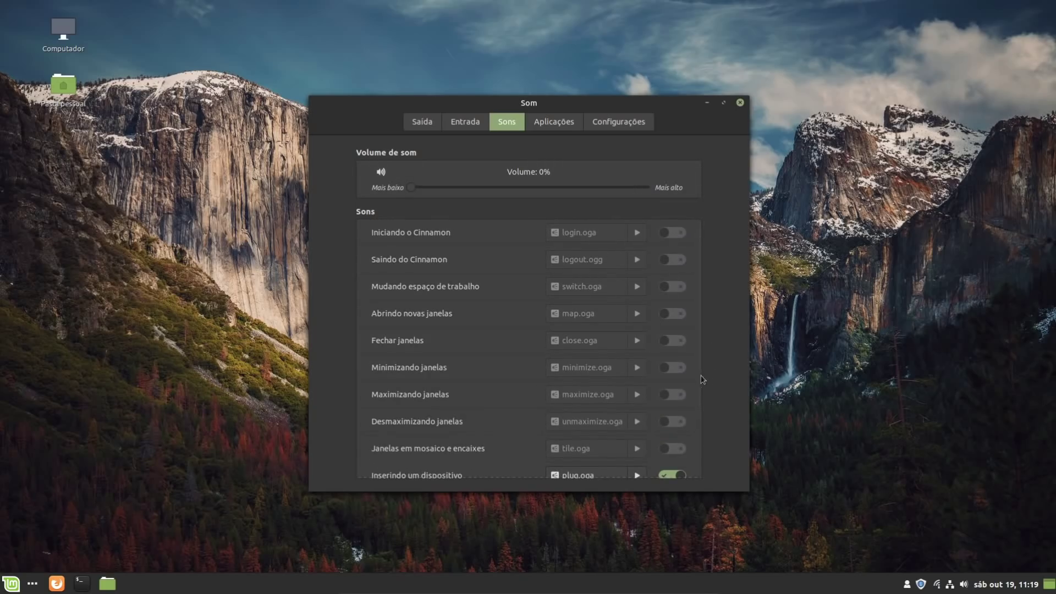
scroll(654, 389, "down", 3)
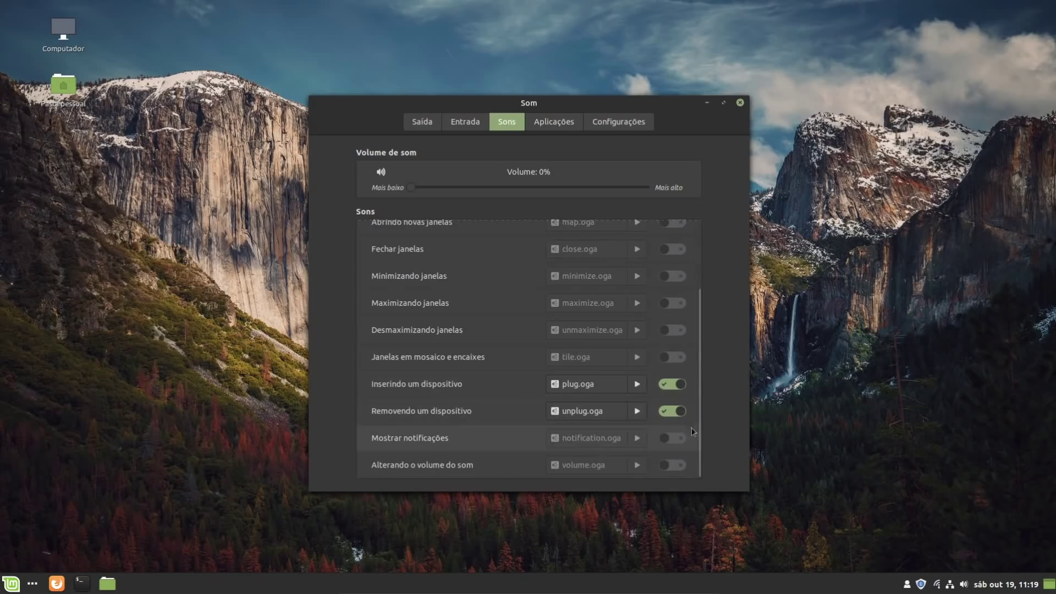
scroll(654, 296, "up", 3)
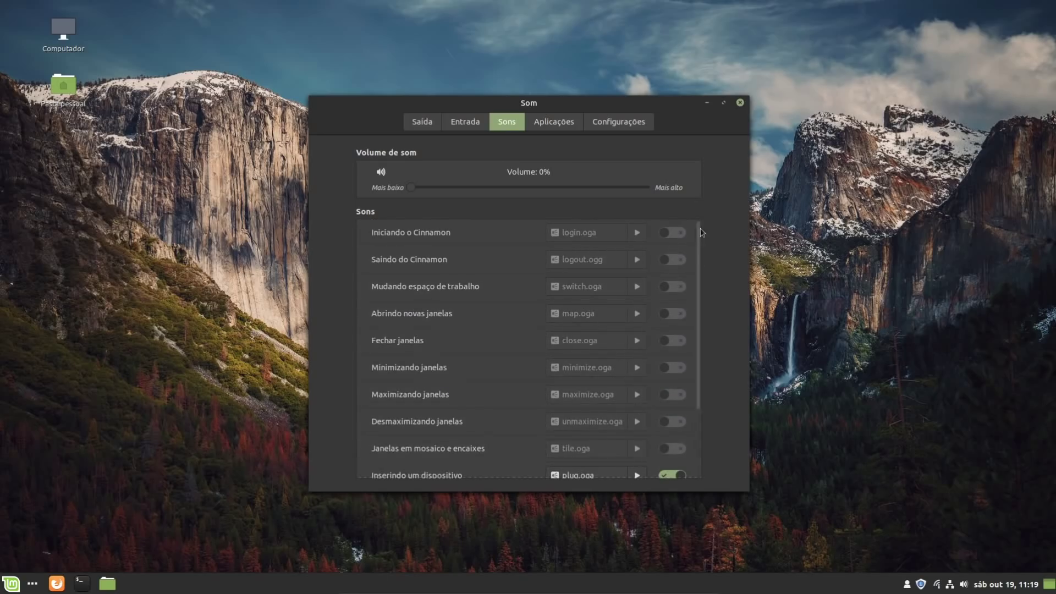
scroll(698, 236, "down", 3)
scroll(699, 237, "up", 3)
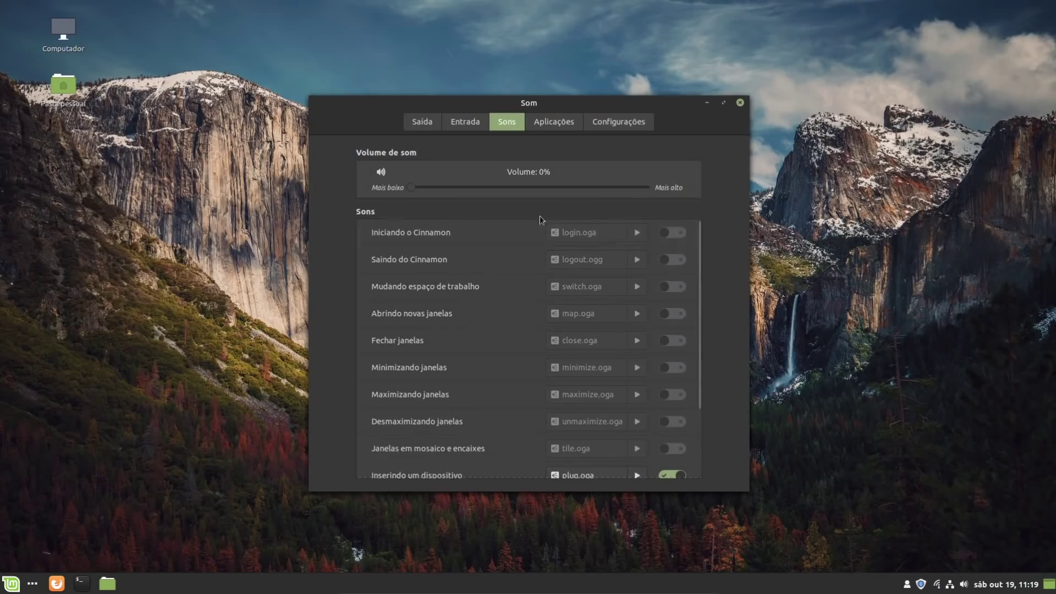